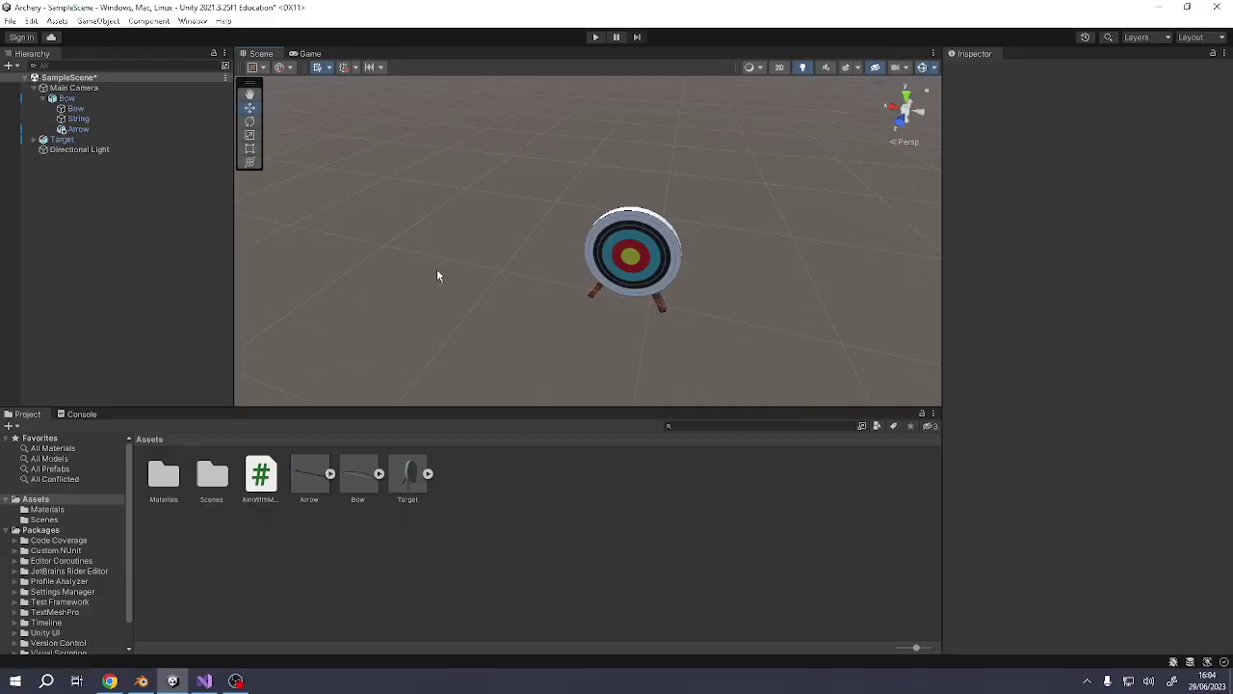
Orbit and zoom the view to inspect the archery target model
{"action": "mouse_move", "coordinate": [684, 275]}
{"action": "left_mouse_down", "text": "alt"}
{"action": "mouse_move", "coordinate": [691, 292]}
{"action": "mouse_move", "coordinate": [416, 267]}
{"action": "mouse_move", "coordinate": [304, 272]}
{"action": "mouse_move", "coordinate": [735, 347]}
{"action": "mouse_move", "coordinate": [727, 339]}
{"action": "left_mouse_up", "text": "alt"}
{"action": "scroll", "coordinate": [690, 288], "scroll_direction": "up", "scroll_amount": 5, "text": "alt"}
{"action": "scroll", "coordinate": [735, 342], "scroll_direction": "down", "scroll_amount": 3, "text": "alt"}
Open Target.blend from the Assets folder, inspect it, then start a new scene
{"action": "left_click", "coordinate": [141, 681]}
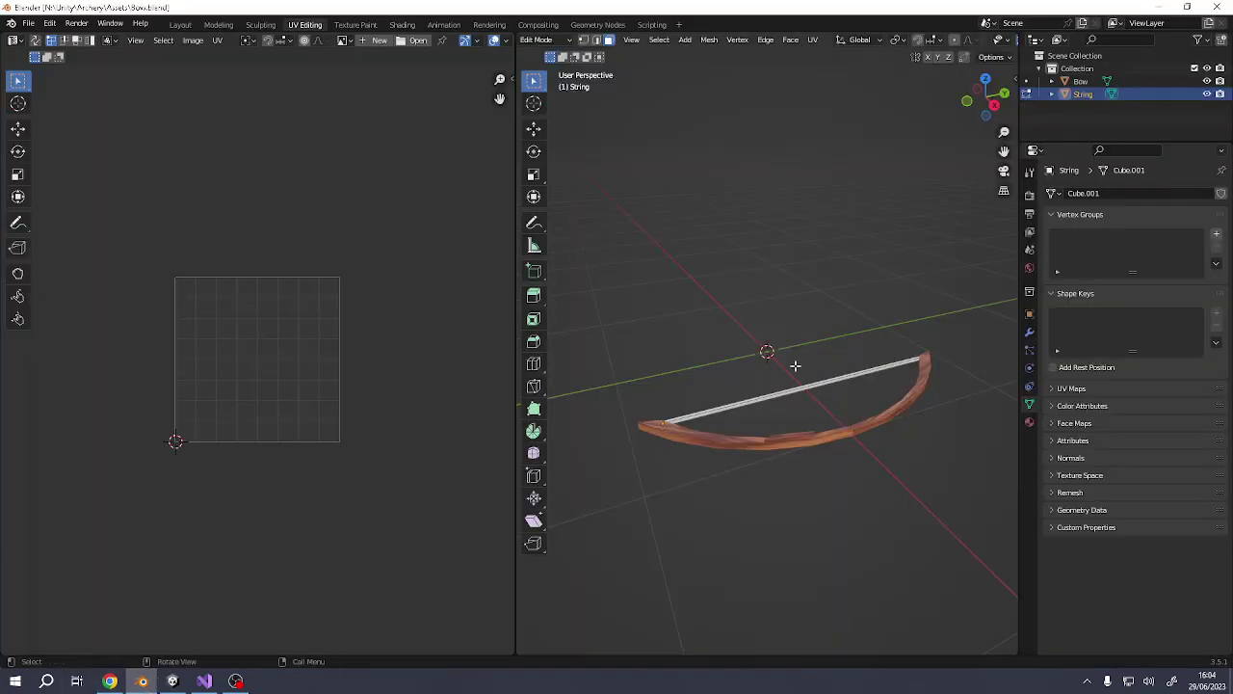
{"action": "left_click", "coordinate": [29, 22]}
{"action": "left_click", "coordinate": [44, 54]}
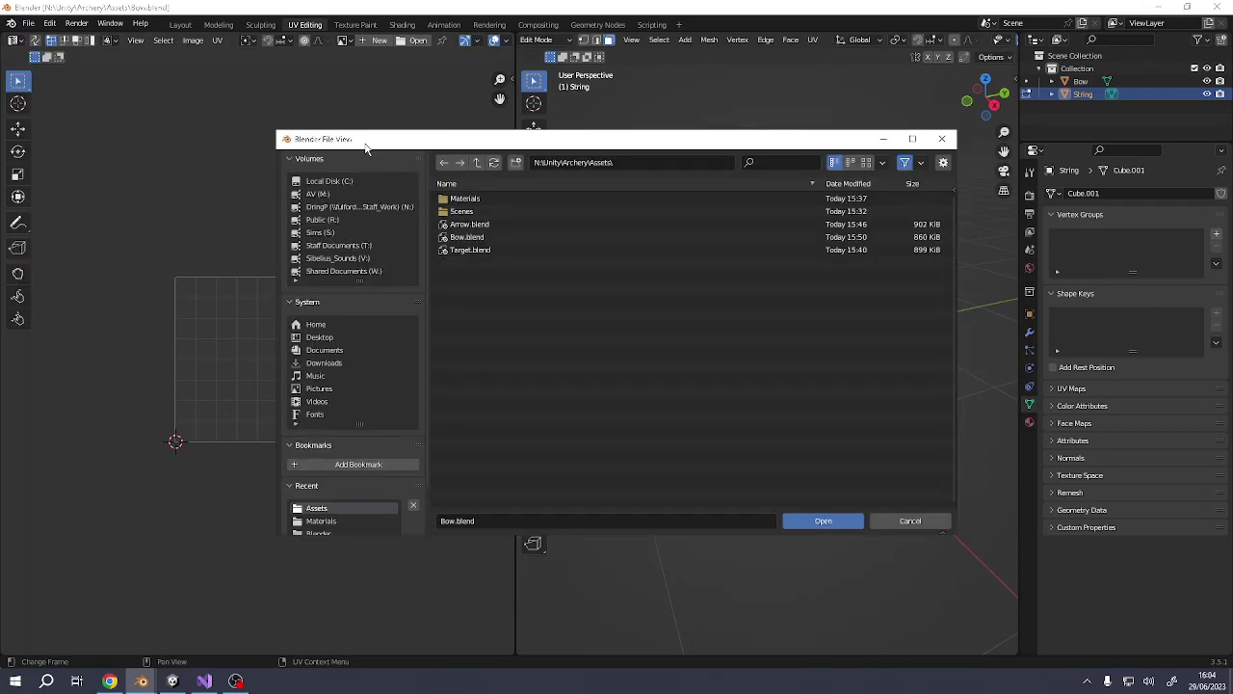
{"action": "double_click", "coordinate": [472, 250]}
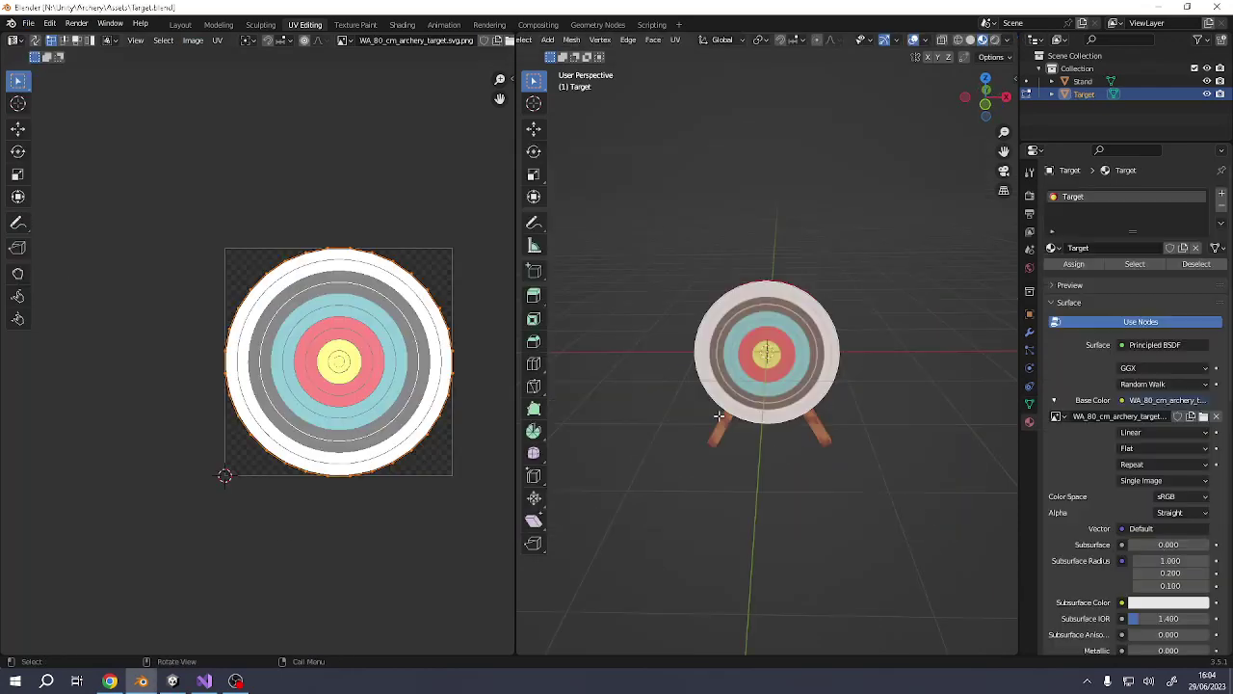
{"action": "right_click", "coordinate": [849, 395]}
{"action": "scroll", "coordinate": [818, 357], "scroll_direction": "down", "scroll_amount": 5}
{"action": "mouse_move", "coordinate": [825, 350]}
{"action": "middle_mouse_down"}
{"action": "mouse_move", "coordinate": [699, 347]}
{"action": "mouse_move", "coordinate": [633, 386]}
{"action": "mouse_move", "coordinate": [807, 373]}
{"action": "mouse_move", "coordinate": [742, 356]}
{"action": "mouse_move", "coordinate": [812, 344]}
{"action": "middle_mouse_up"}
{"action": "key", "text": "ctrl+Tab"}
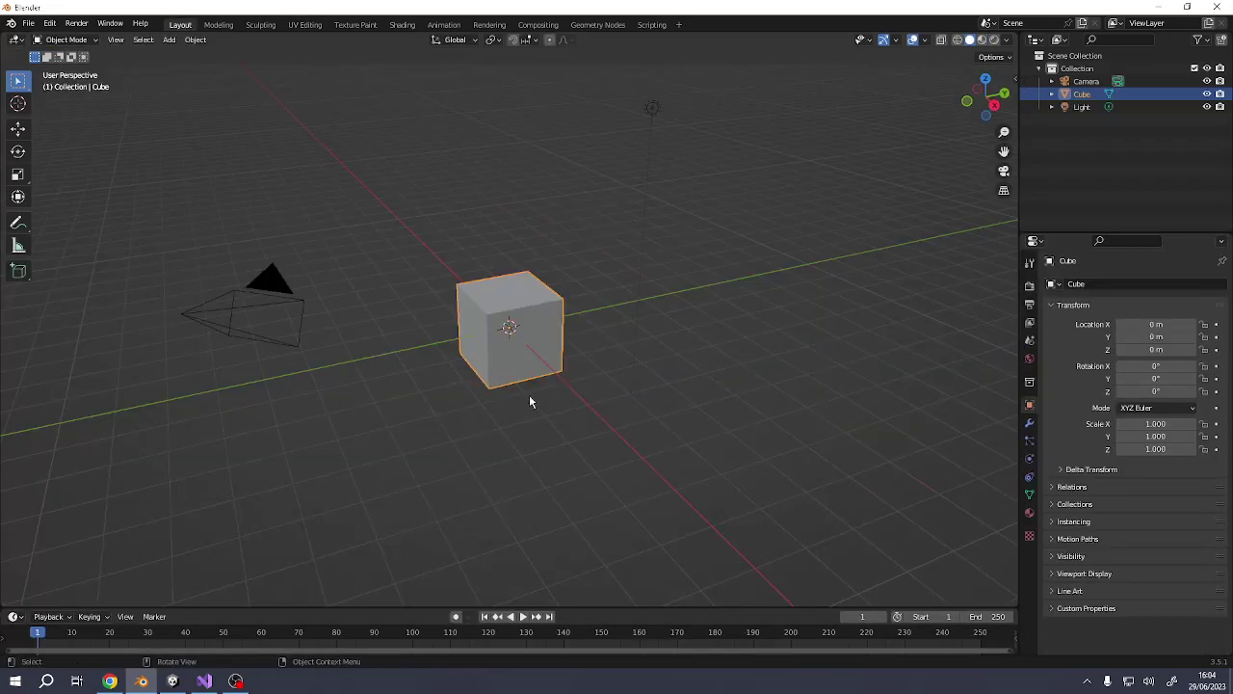
Delete the default cube, camera and light from the scene
{"action": "scroll", "coordinate": [529, 402], "scroll_direction": "down", "scroll_amount": 5}
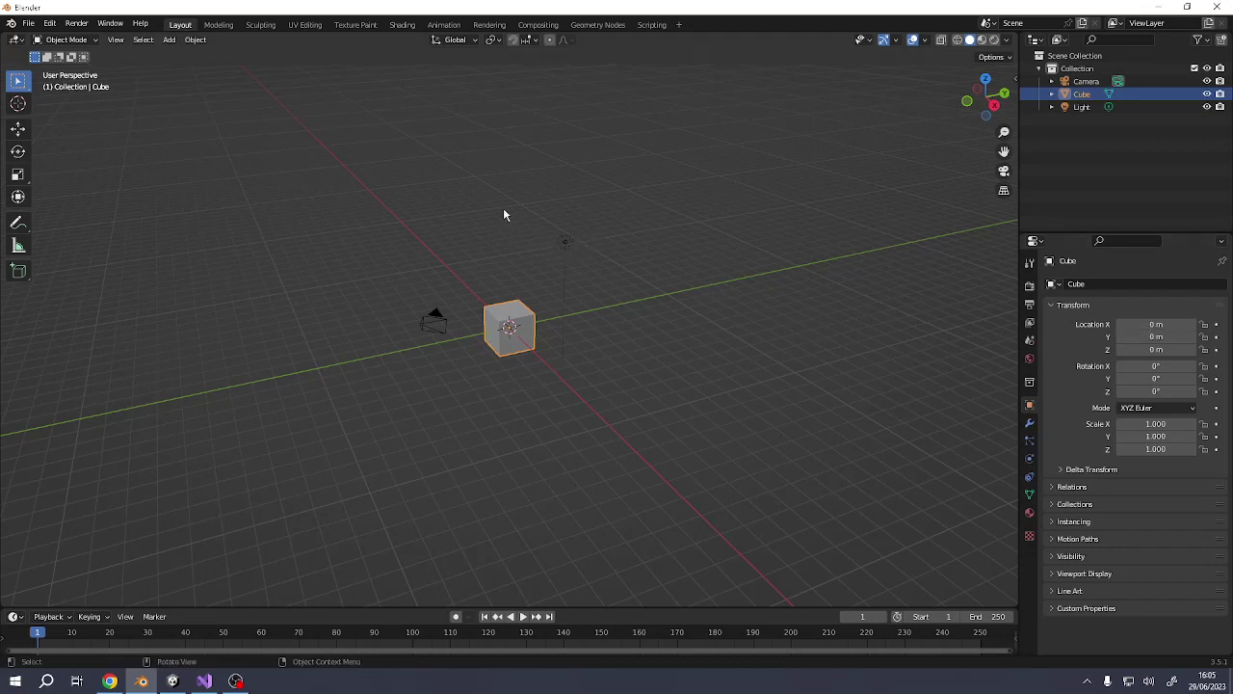
{"action": "left_click", "coordinate": [567, 242]}
{"action": "key", "text": "ctrl+z"}
{"action": "key", "text": "a"}
{"action": "key", "text": "x"}
{"action": "left_click", "coordinate": [569, 255]}
Add a circle mesh at the origin
{"action": "middle_click_drag", "start_coordinate": [569, 255], "coordinate": [510, 342]}
{"action": "key", "text": "shift+a"}
{"action": "mouse_move", "coordinate": [513, 328]}
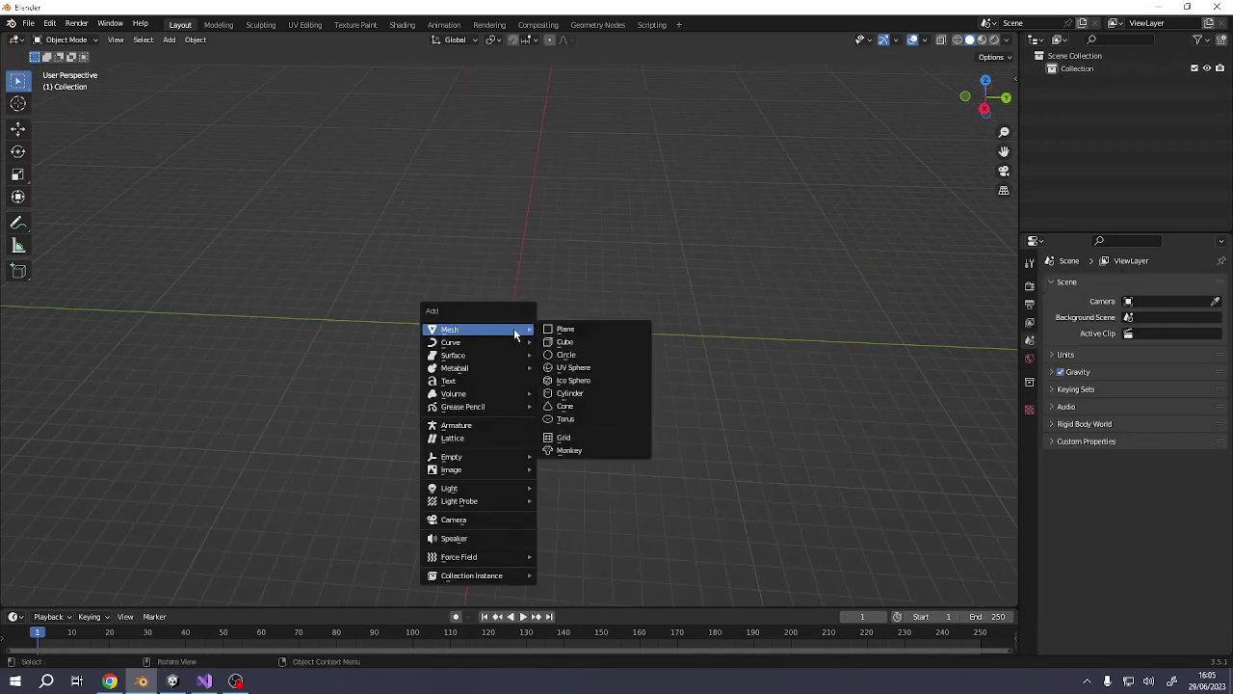
{"action": "left_click", "coordinate": [557, 354]}
{"action": "scroll", "coordinate": [555, 358], "scroll_direction": "up", "scroll_amount": 5}
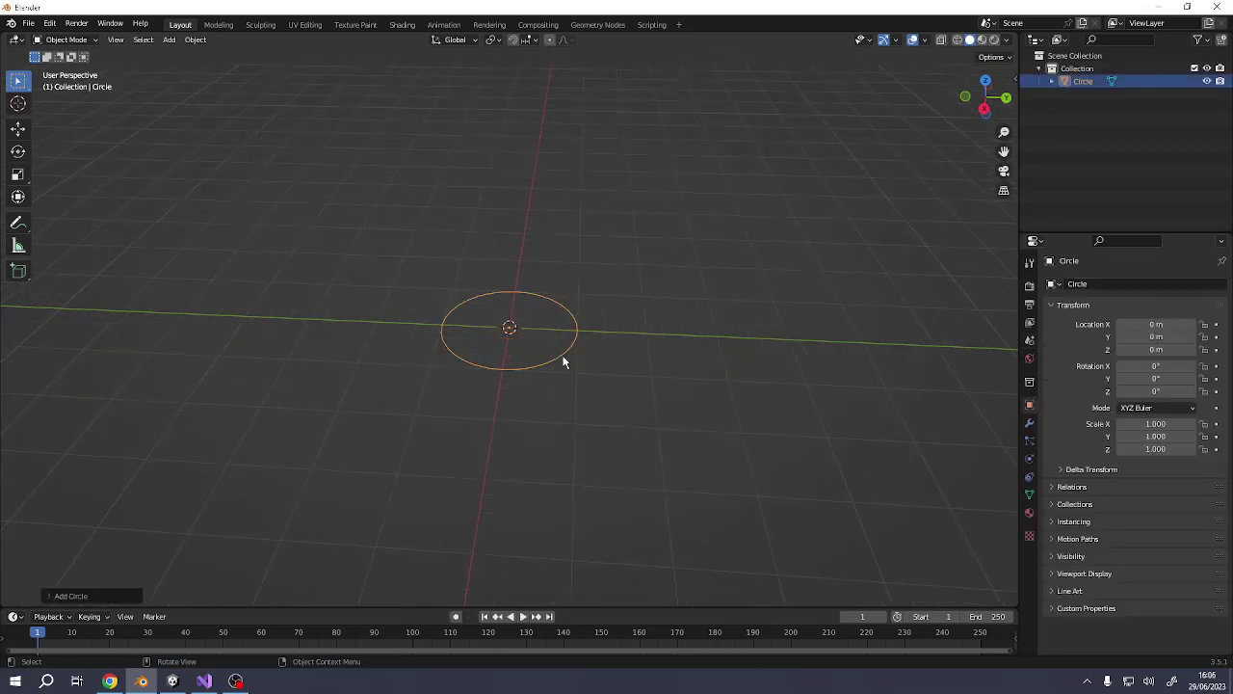
Fill the circle with a face and extrude it into a thick disc
{"action": "key", "text": "Tab"}
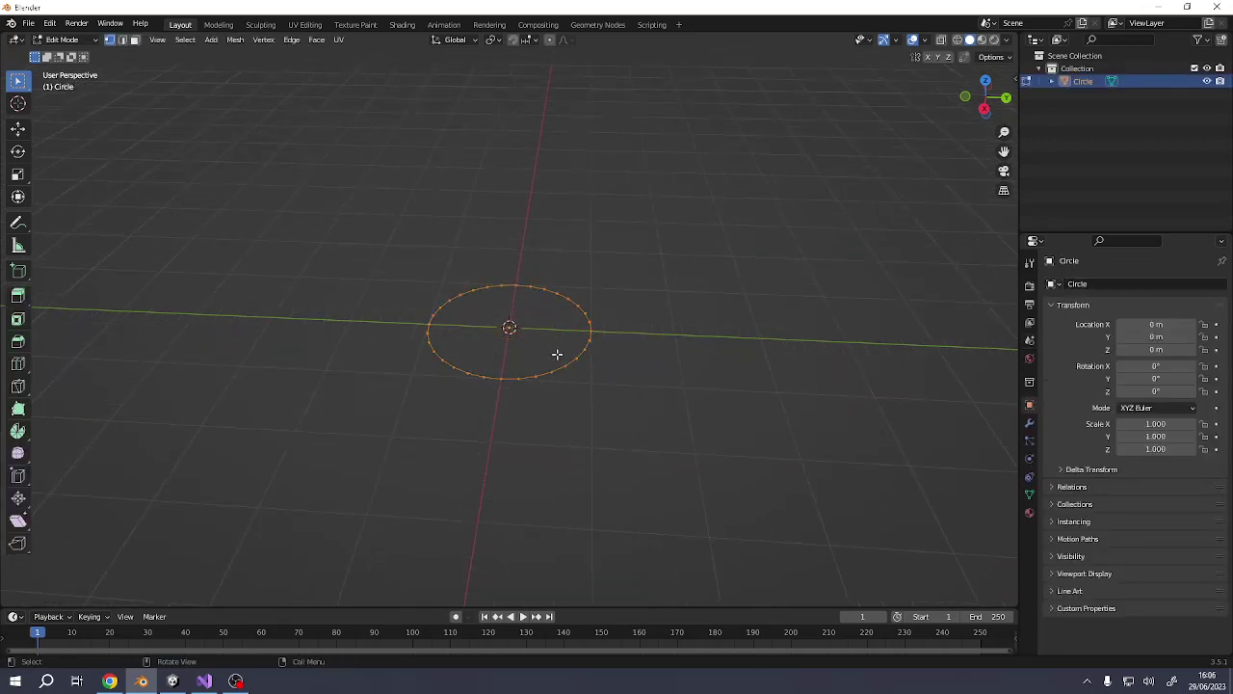
{"action": "key", "text": "f"}
{"action": "mouse_move", "coordinate": [584, 372]}
{"action": "middle_mouse_down"}
{"action": "mouse_move", "coordinate": [603, 380]}
{"action": "mouse_move", "coordinate": [538, 402]}
{"action": "mouse_move", "coordinate": [454, 413]}
{"action": "mouse_move", "coordinate": [421, 402]}
{"action": "mouse_move", "coordinate": [568, 330]}
{"action": "mouse_move", "coordinate": [569, 353]}
{"action": "middle_mouse_up"}
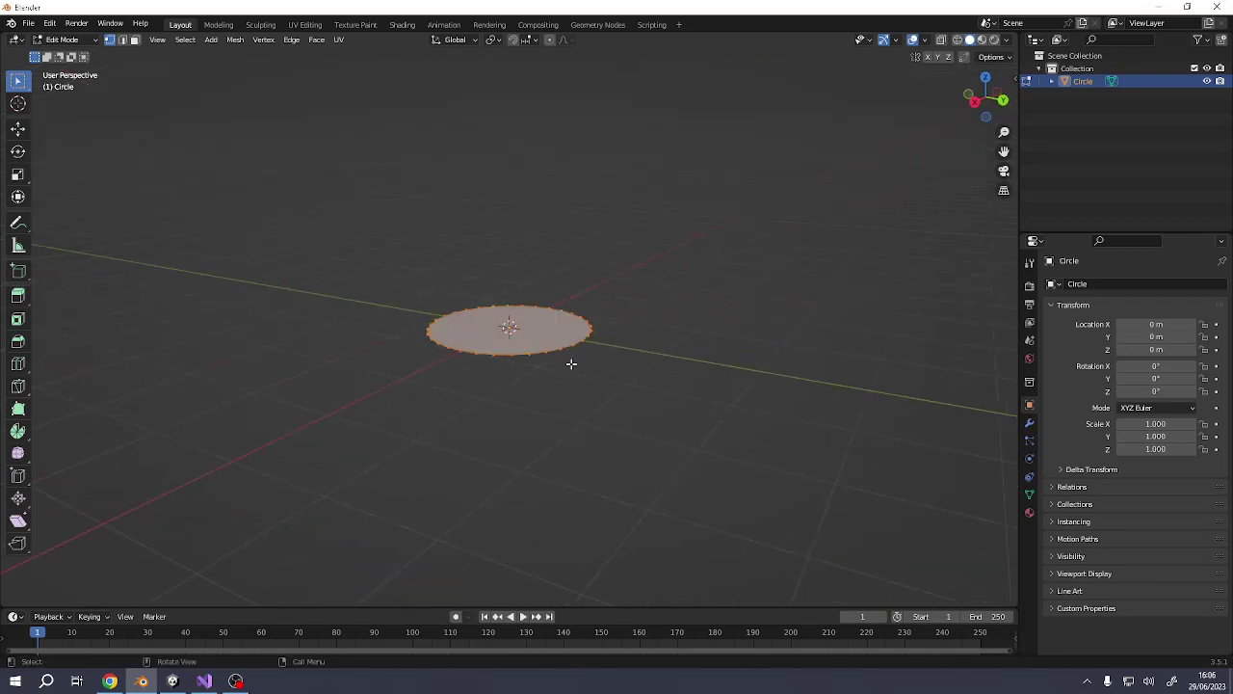
{"action": "key", "text": "e"}
{"action": "left_click", "coordinate": [574, 345]}
{"action": "middle_click_drag", "start_coordinate": [585, 358], "coordinate": [466, 379]}
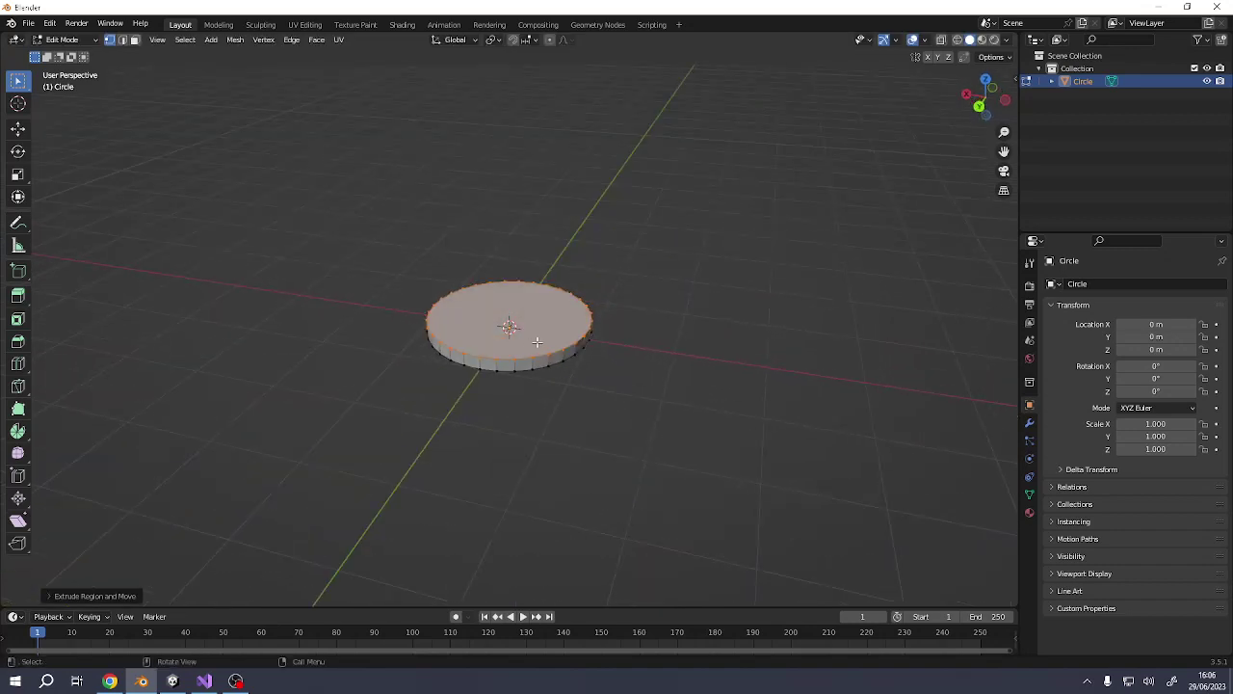
Rotate the whole disc 80° about the X axis to stand it upright
{"action": "key", "text": "a"}
{"action": "key", "text": "alt+a"}
{"action": "key", "text": "a"}
{"action": "type", "text": "r"}
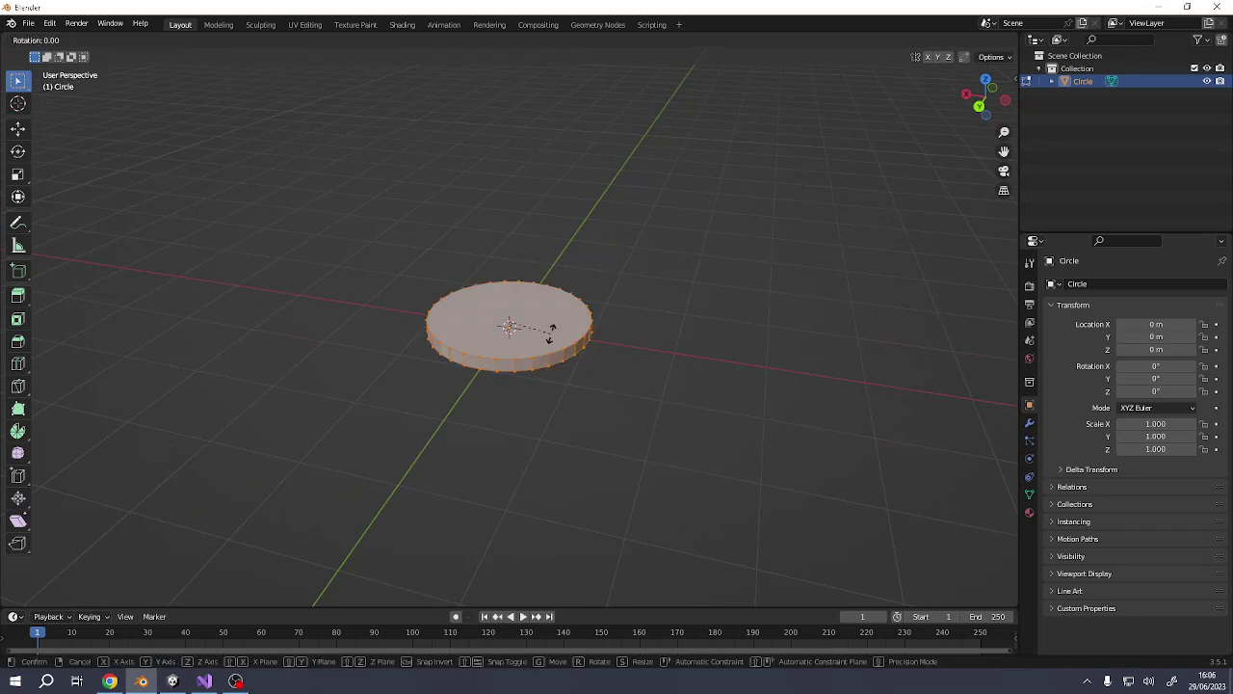
{"action": "type", "text": "x"}
{"action": "type", "text": "80"}
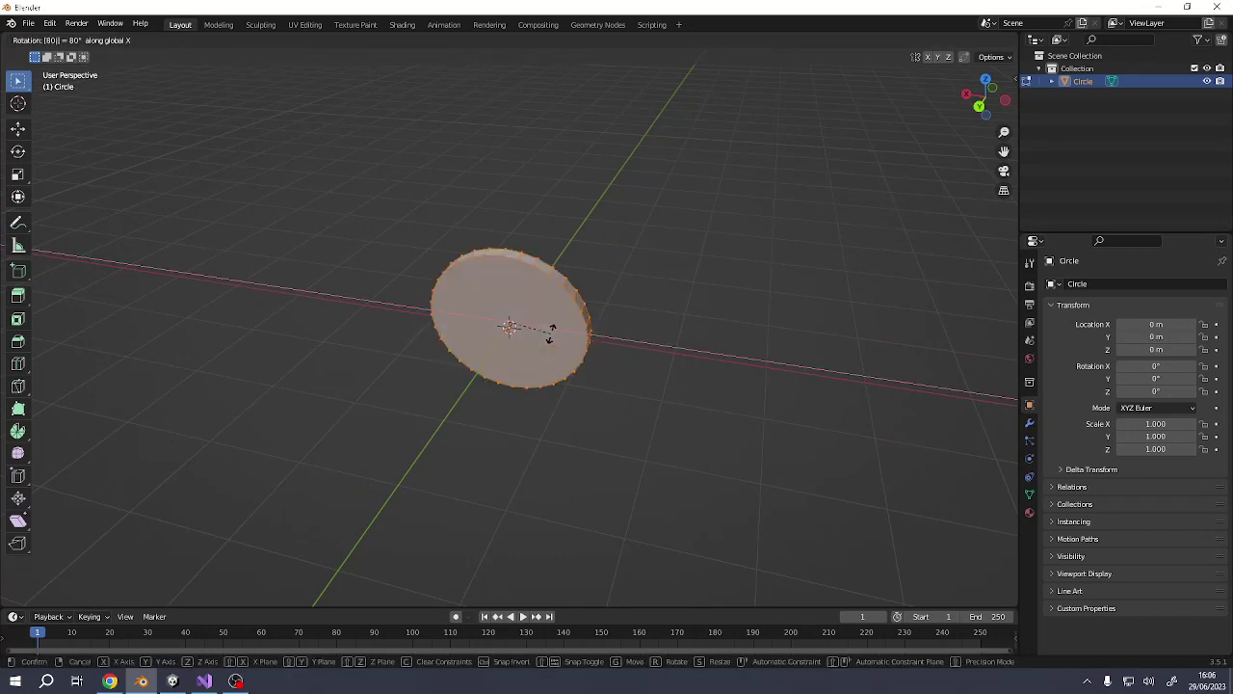
{"action": "key", "text": "Return"}
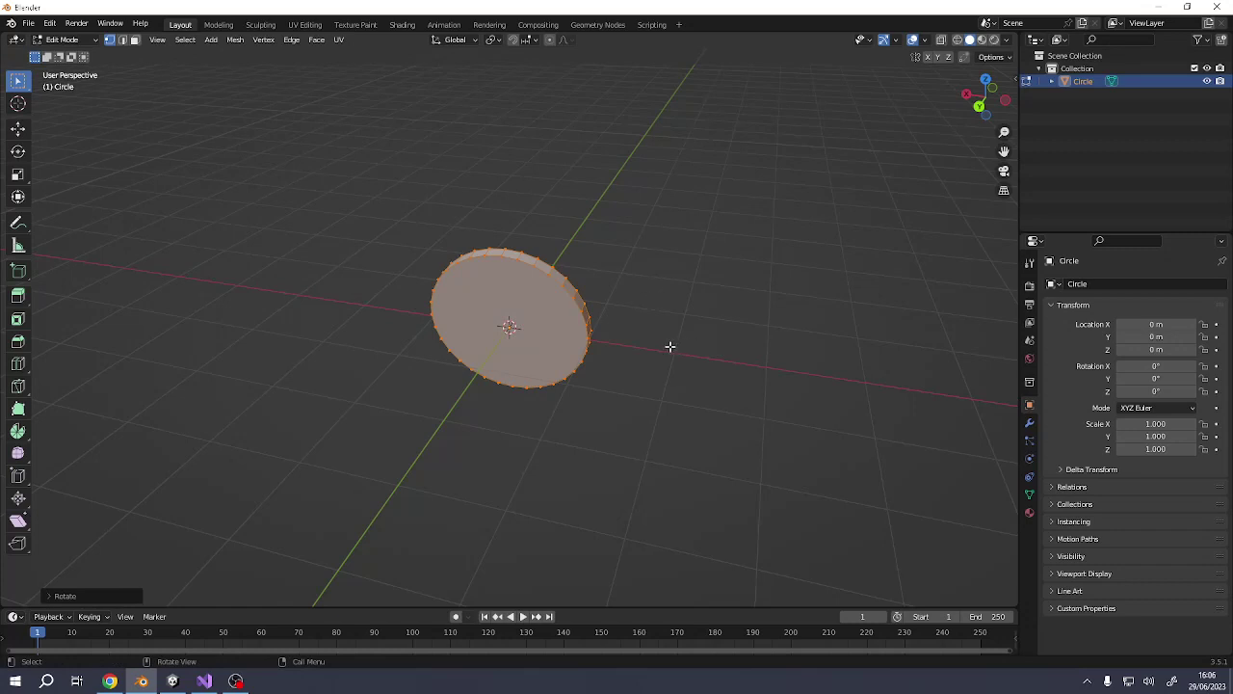
{"action": "middle_click_drag", "start_coordinate": [670, 346], "coordinate": [472, 345]}
Search Google Images for 'archery target' in Chrome
{"action": "left_click", "coordinate": [110, 681]}
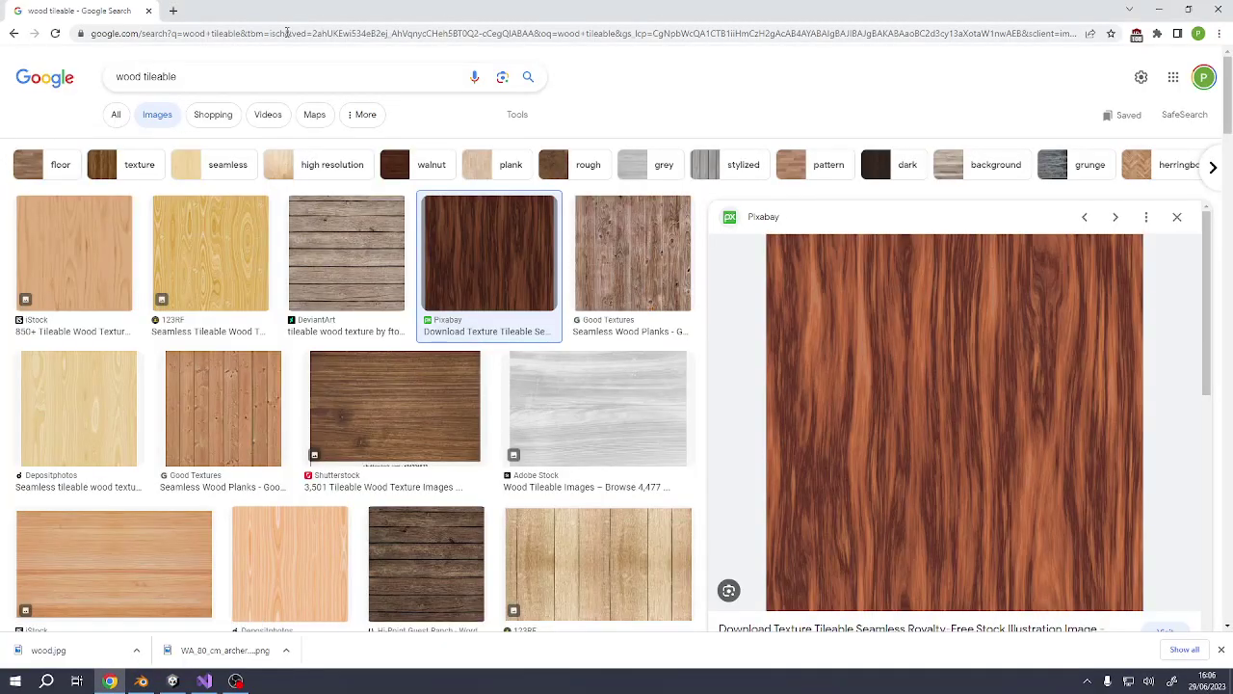
{"action": "left_click", "coordinate": [195, 74]}
{"action": "key", "text": "ctrl+a"}
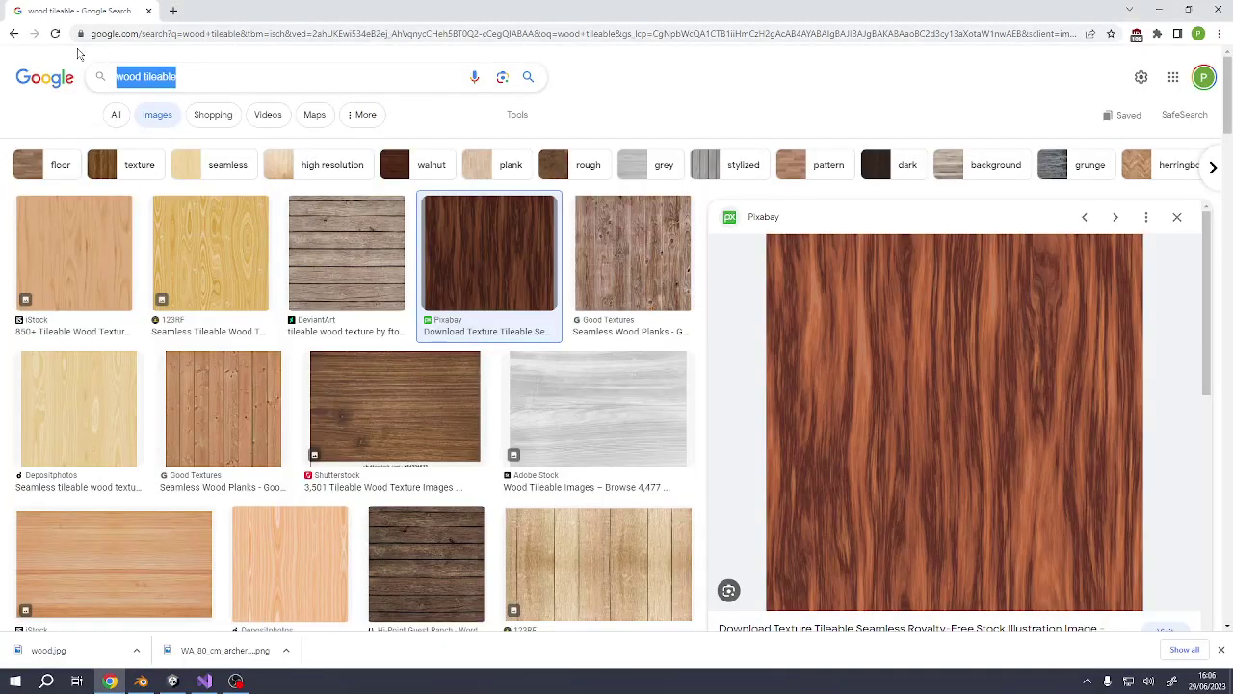
{"action": "type", "text": "archery"}
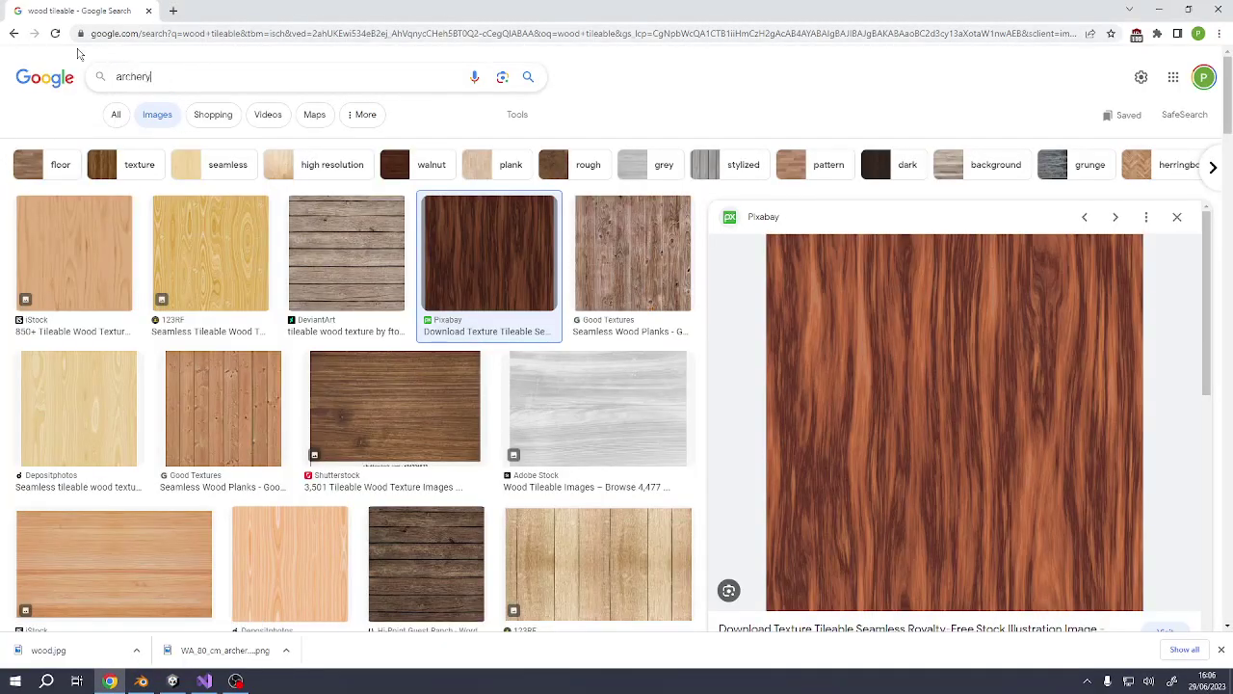
{"action": "type", "text": " target"}
{"action": "key", "text": "Return"}
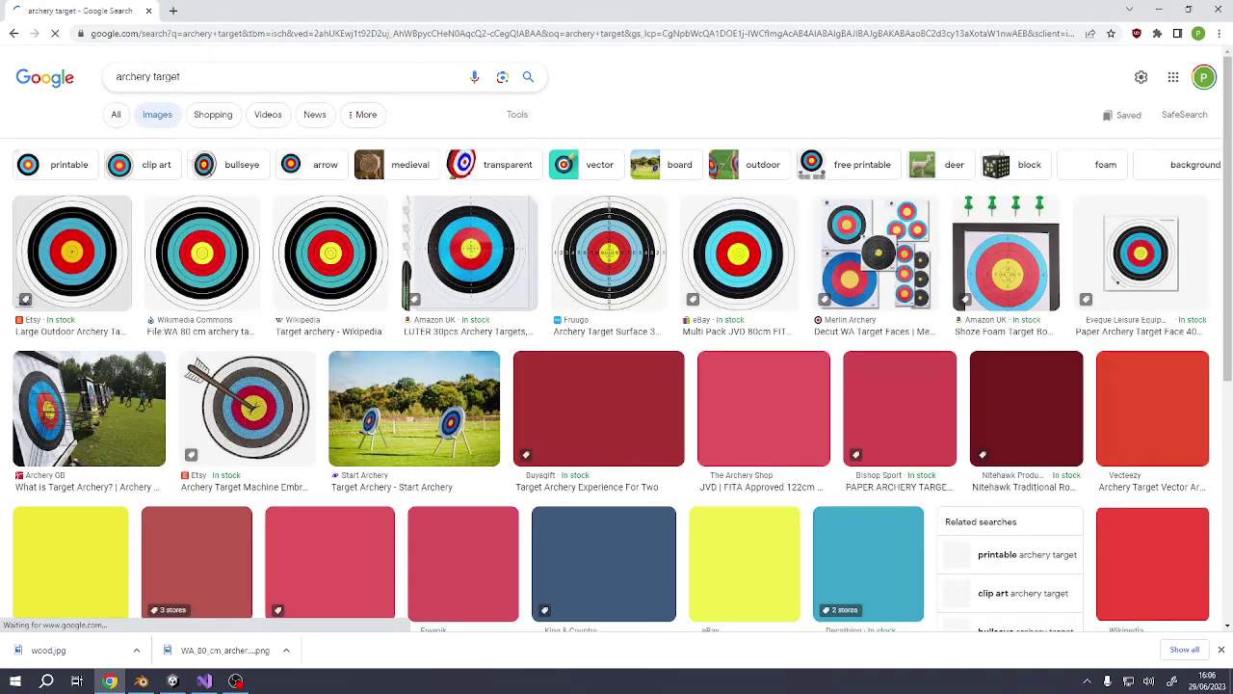
Save the Wikimedia Commons archery target image, choosing the Assets\Materials folder
{"action": "left_click", "coordinate": [202, 253]}
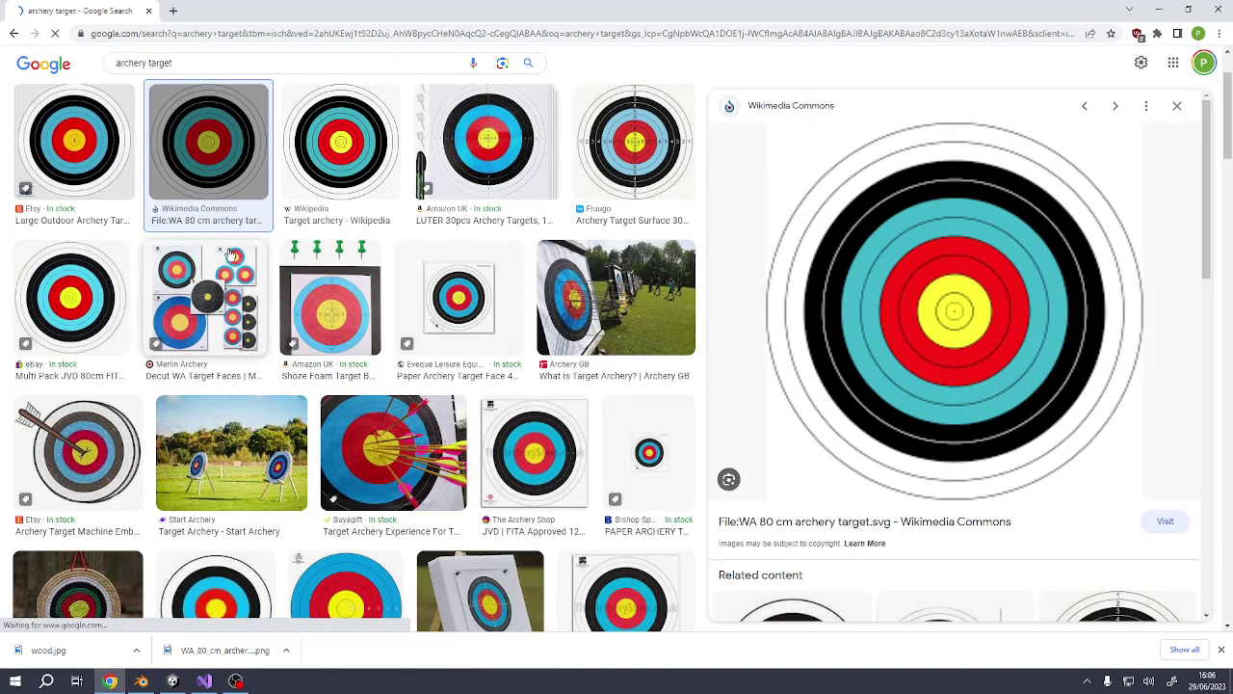
{"action": "right_click", "coordinate": [980, 295]}
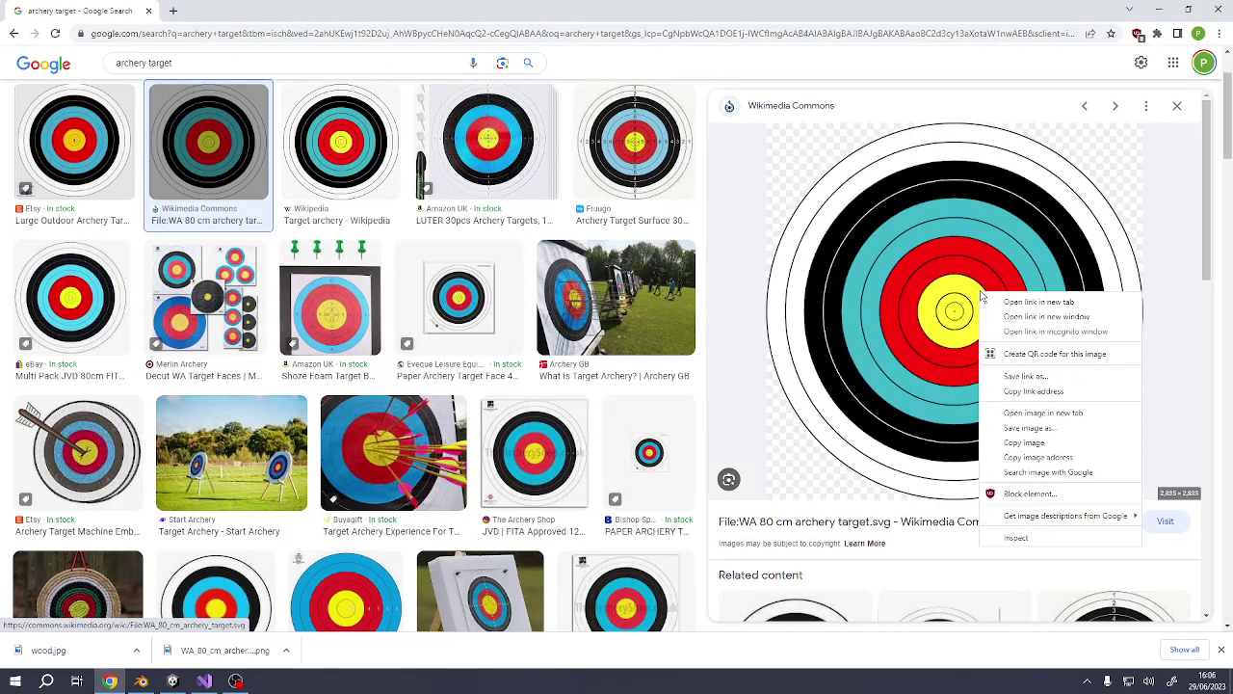
{"action": "left_click", "coordinate": [1030, 428]}
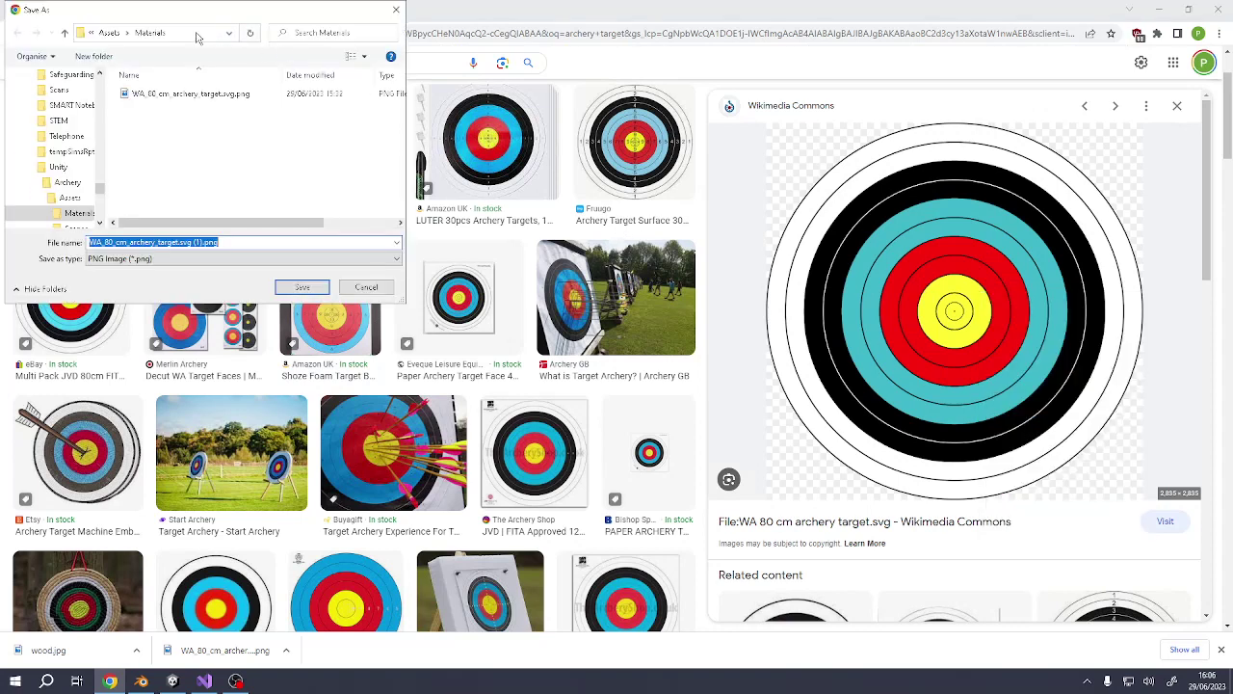
{"action": "left_click", "coordinate": [186, 31]}
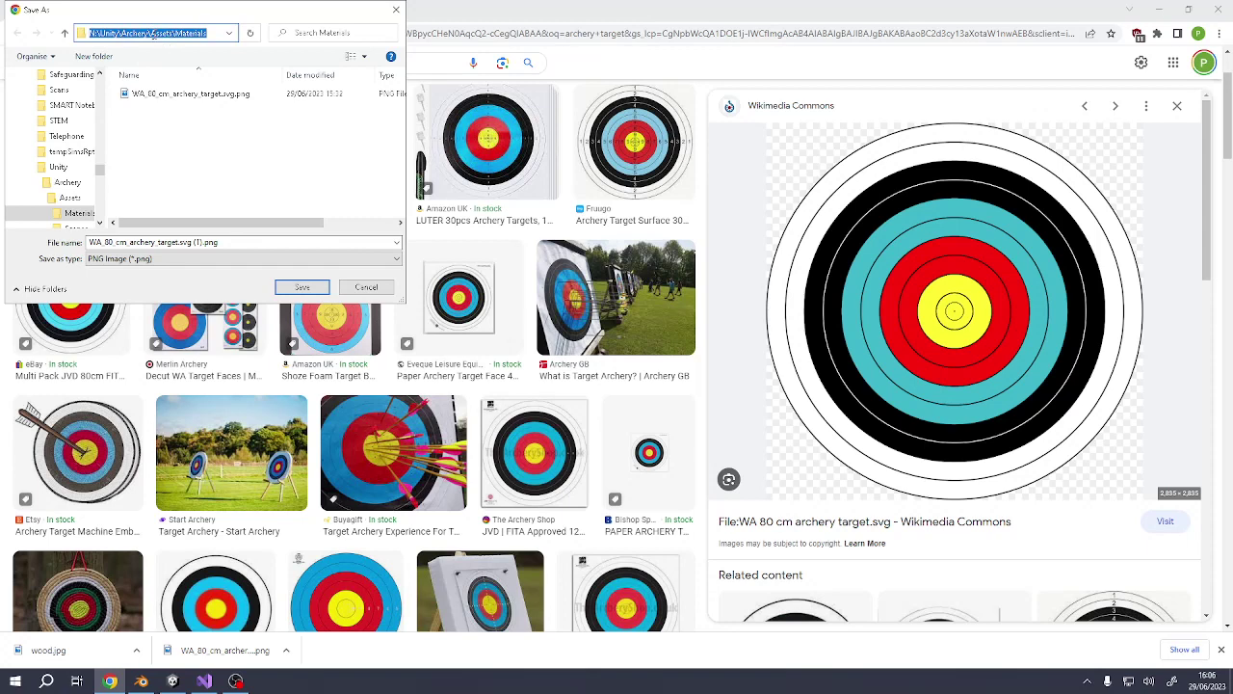
{"action": "key", "text": "Escape"}
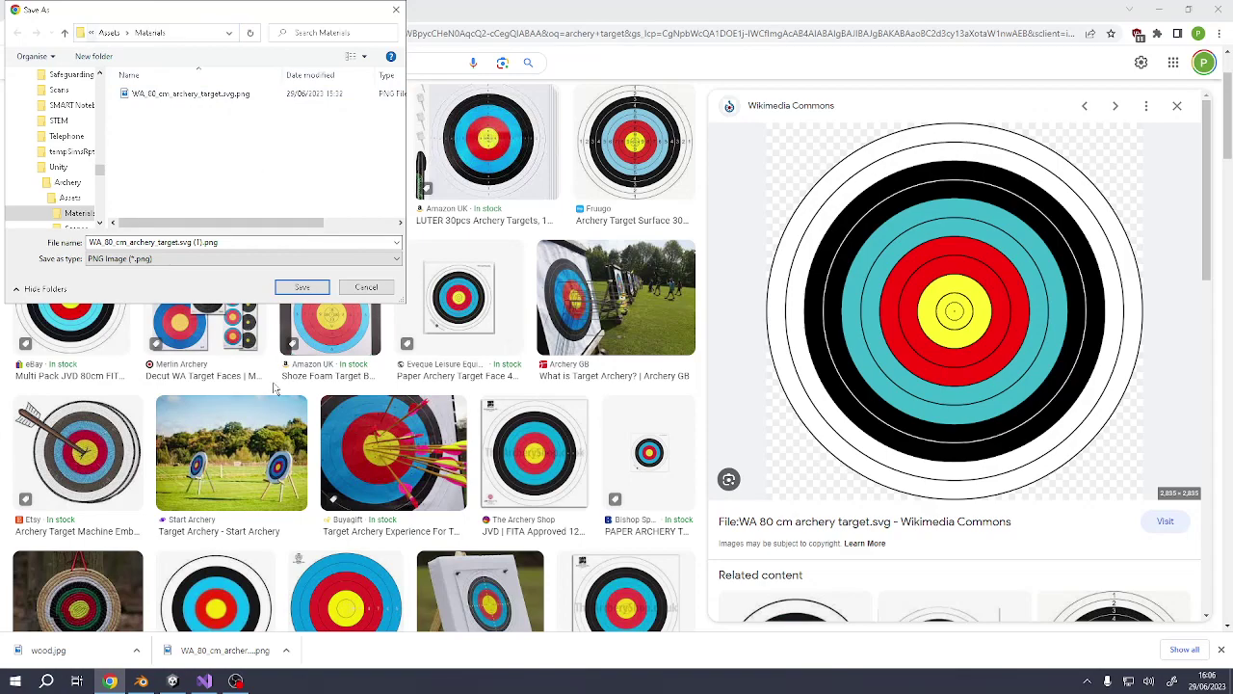
Create a new material for the disc named Target
{"action": "left_click", "coordinate": [142, 681]}
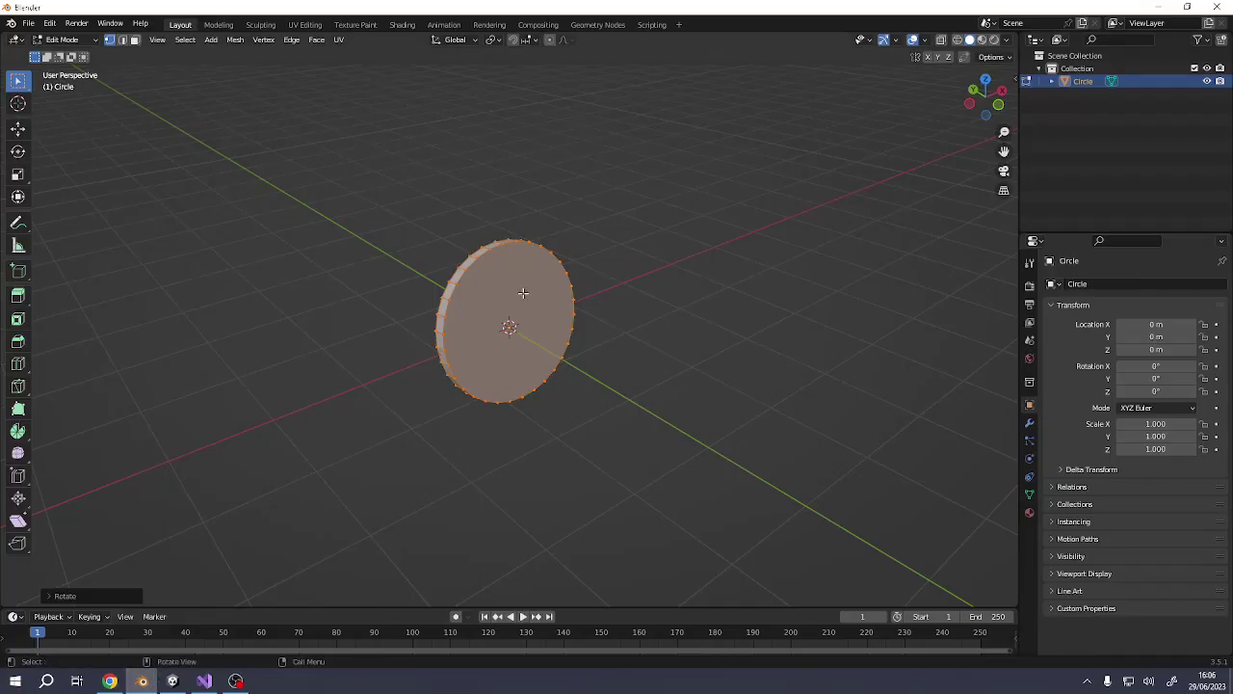
{"action": "middle_click_drag", "start_coordinate": [530, 296], "coordinate": [502, 318]}
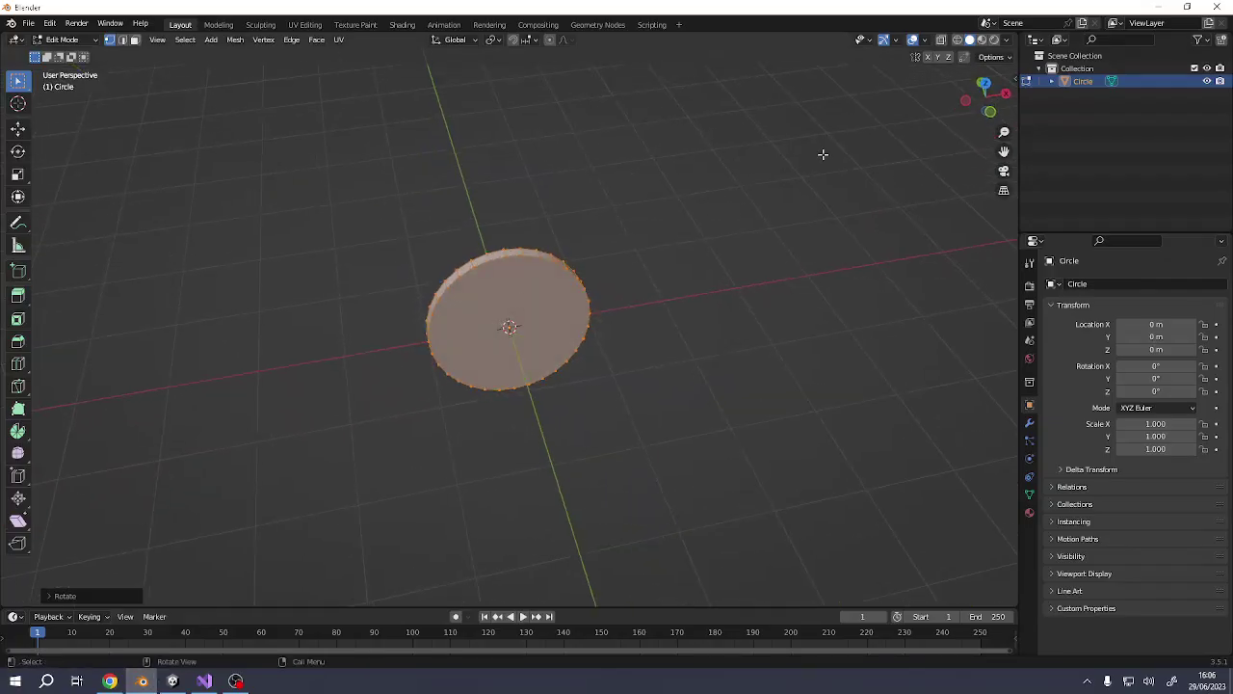
{"action": "left_click", "coordinate": [1029, 513]}
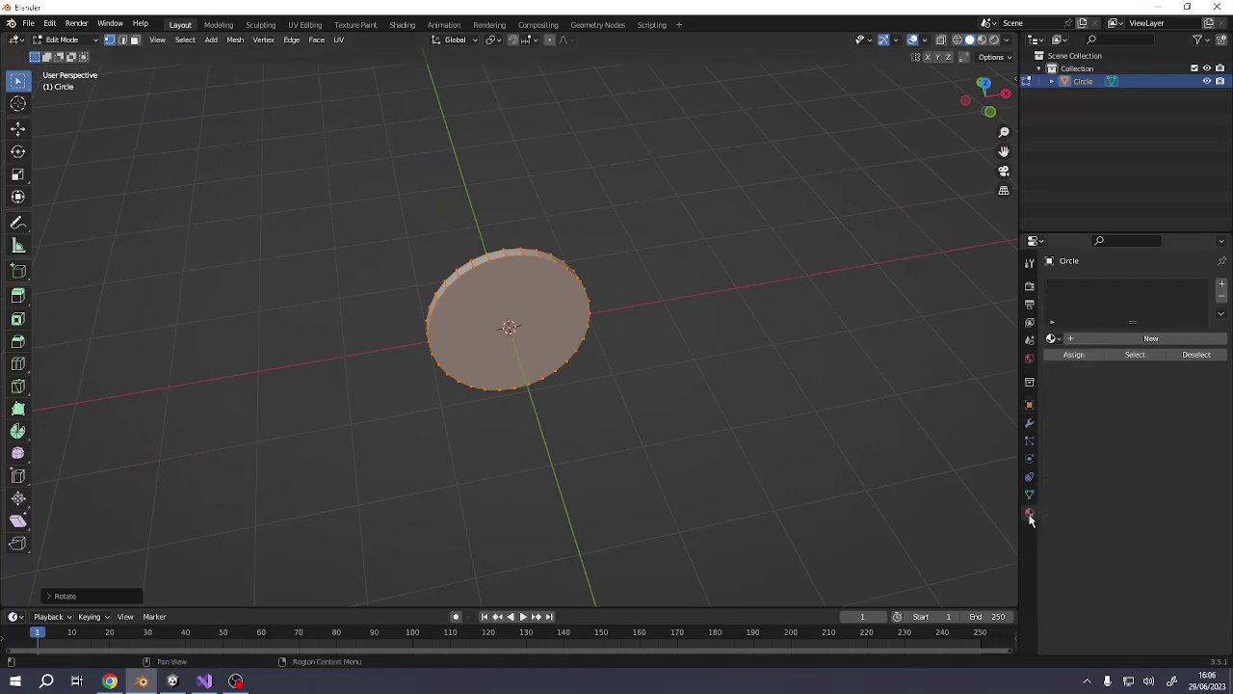
{"action": "left_click", "coordinate": [1142, 339]}
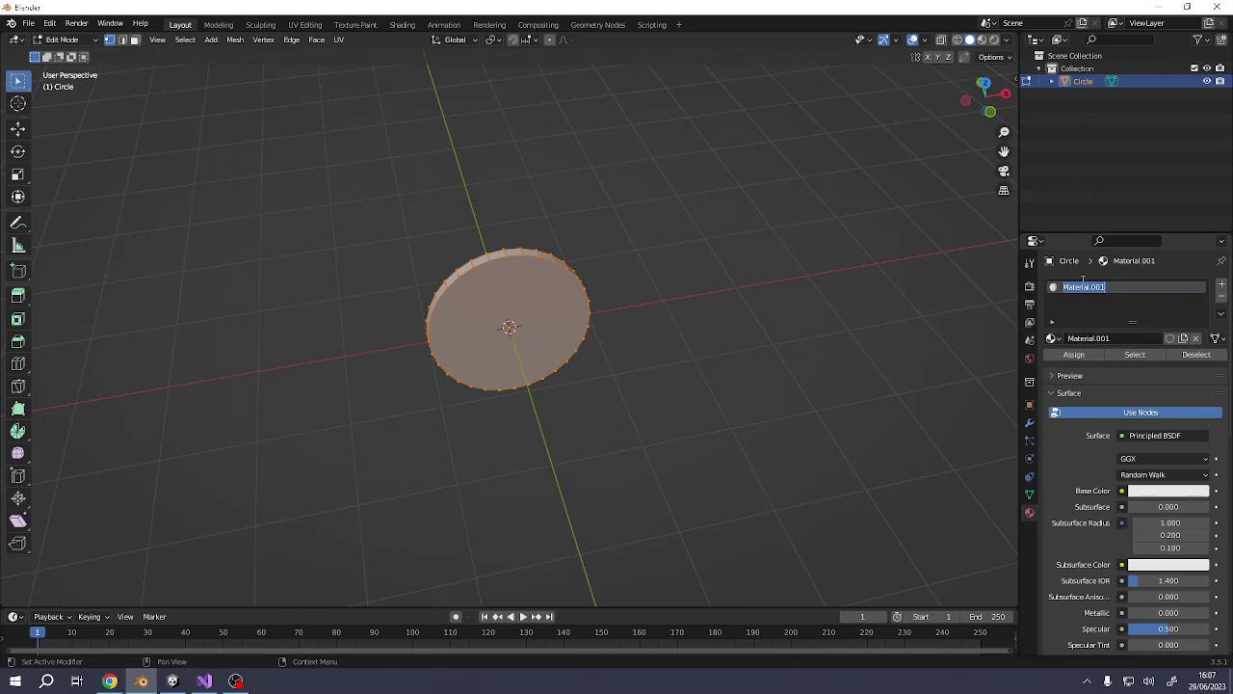
{"action": "type", "text": "Target"}
{"action": "key", "text": "Return"}
Rename the Circle object to Target in the Outliner
{"action": "double_click", "coordinate": [1081, 81]}
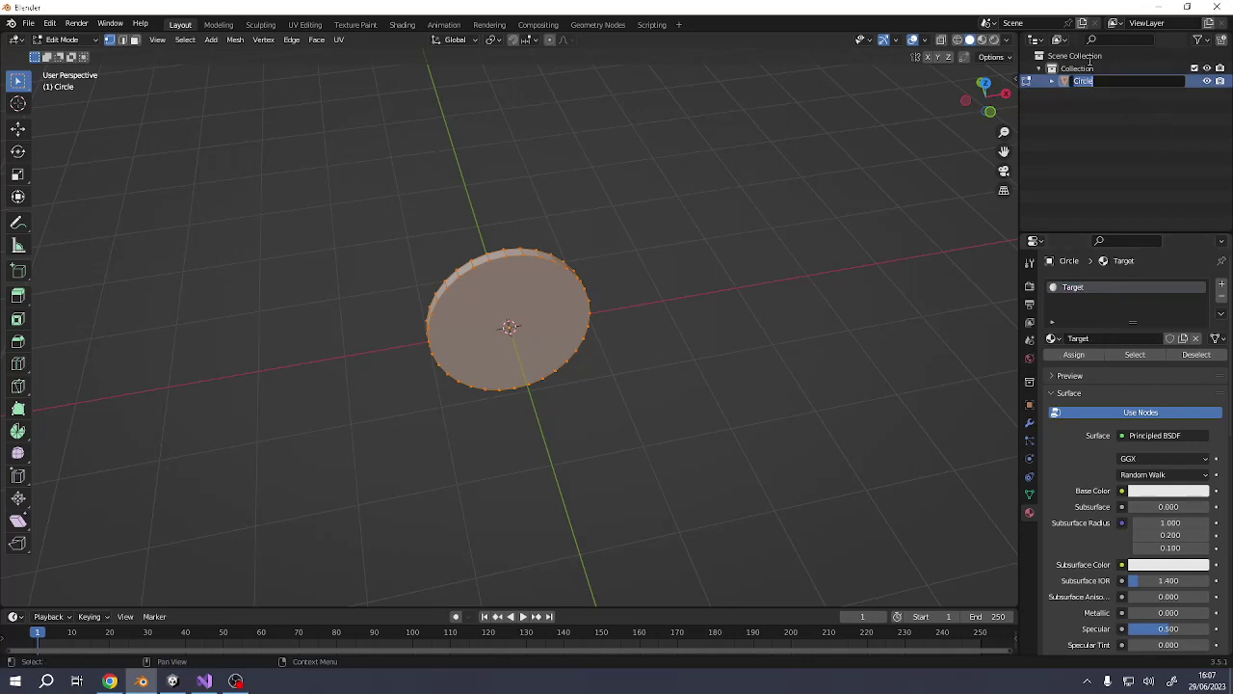
{"action": "type", "text": "Target"}
{"action": "key", "text": "Return"}
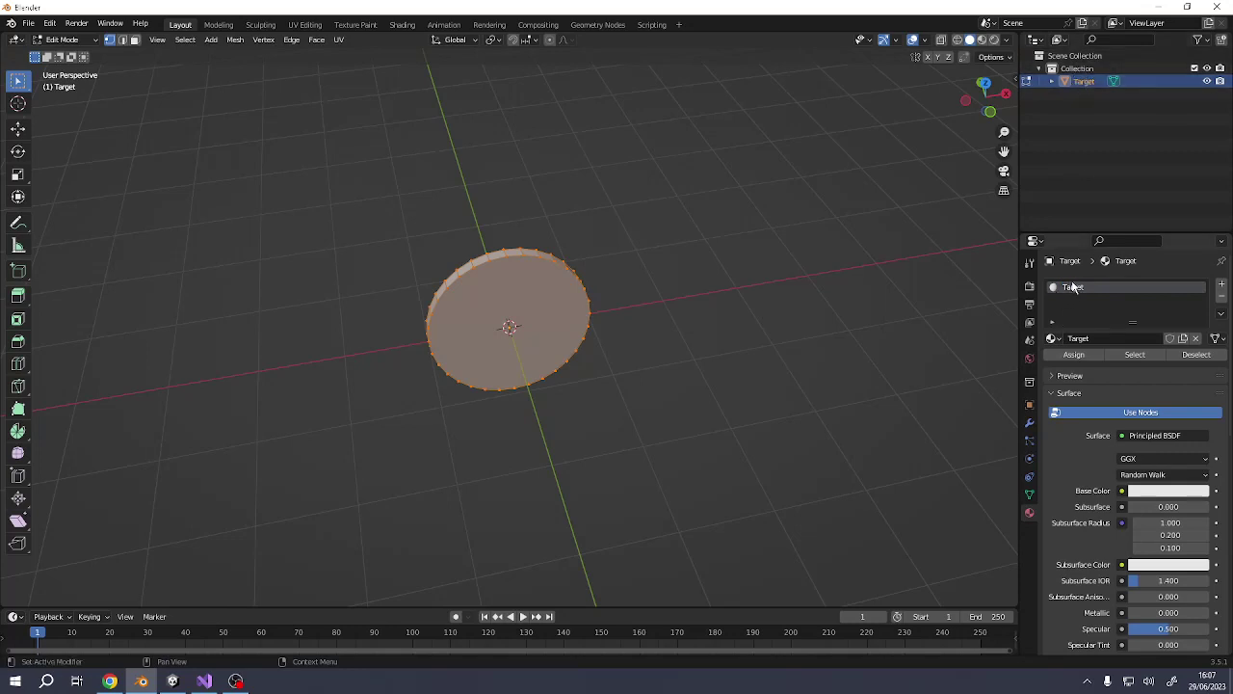
Try red, green and purple base colours, settling on pale pink
{"action": "left_click", "coordinate": [1142, 492]}
{"action": "left_click", "coordinate": [1144, 392]}
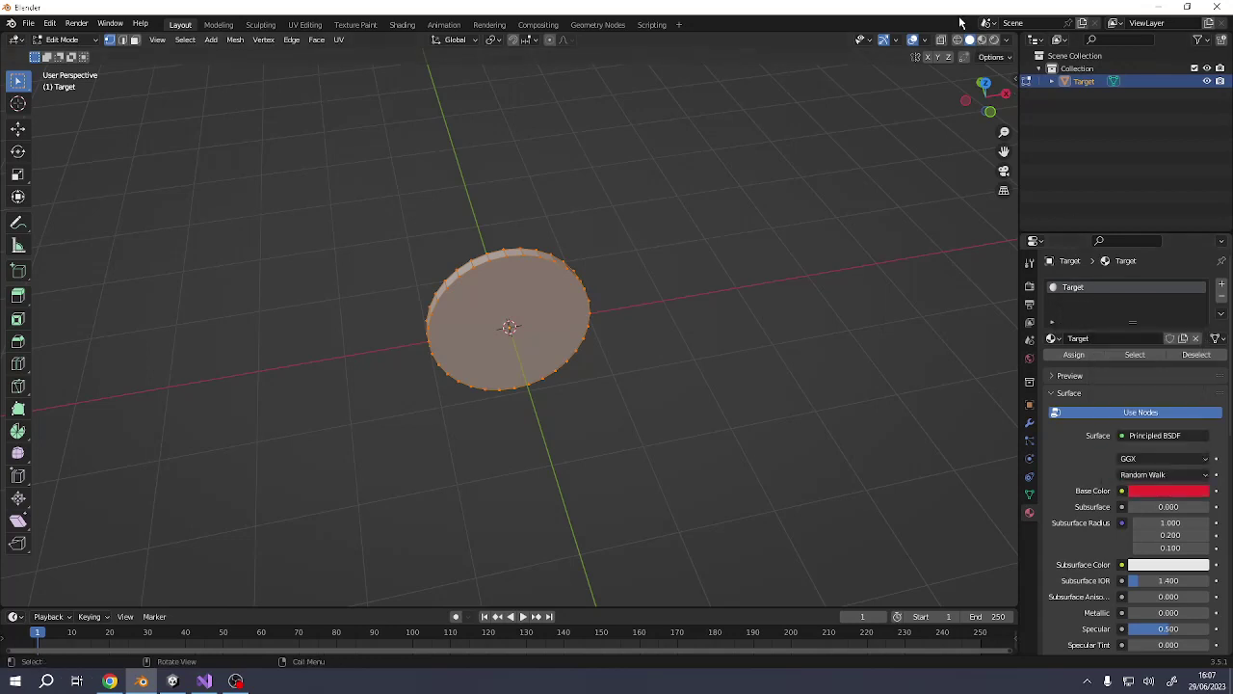
{"action": "left_click", "coordinate": [982, 40]}
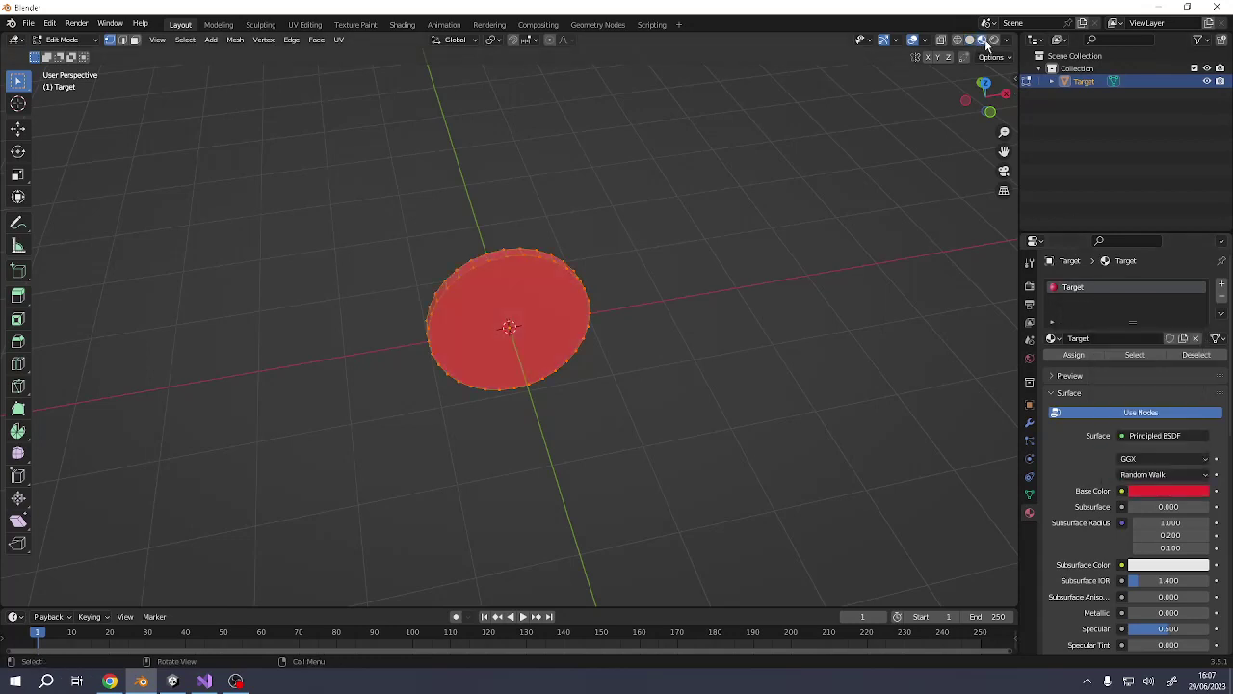
{"action": "left_click", "coordinate": [1169, 494]}
{"action": "left_click", "coordinate": [1147, 374]}
{"action": "left_click", "coordinate": [1170, 357]}
{"action": "left_click", "coordinate": [1156, 372]}
{"action": "left_click", "coordinate": [1151, 364]}
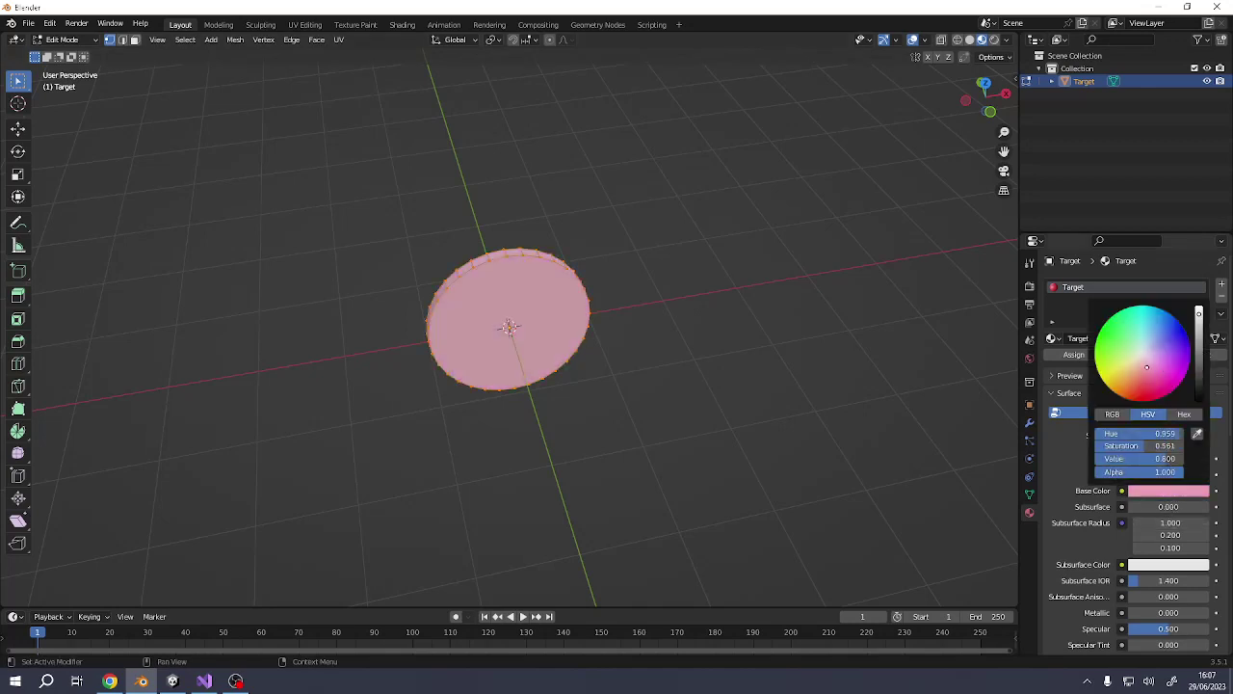
Link an Image Texture to Base Color and browse to Assets > Materials
{"action": "left_click", "coordinate": [1122, 491]}
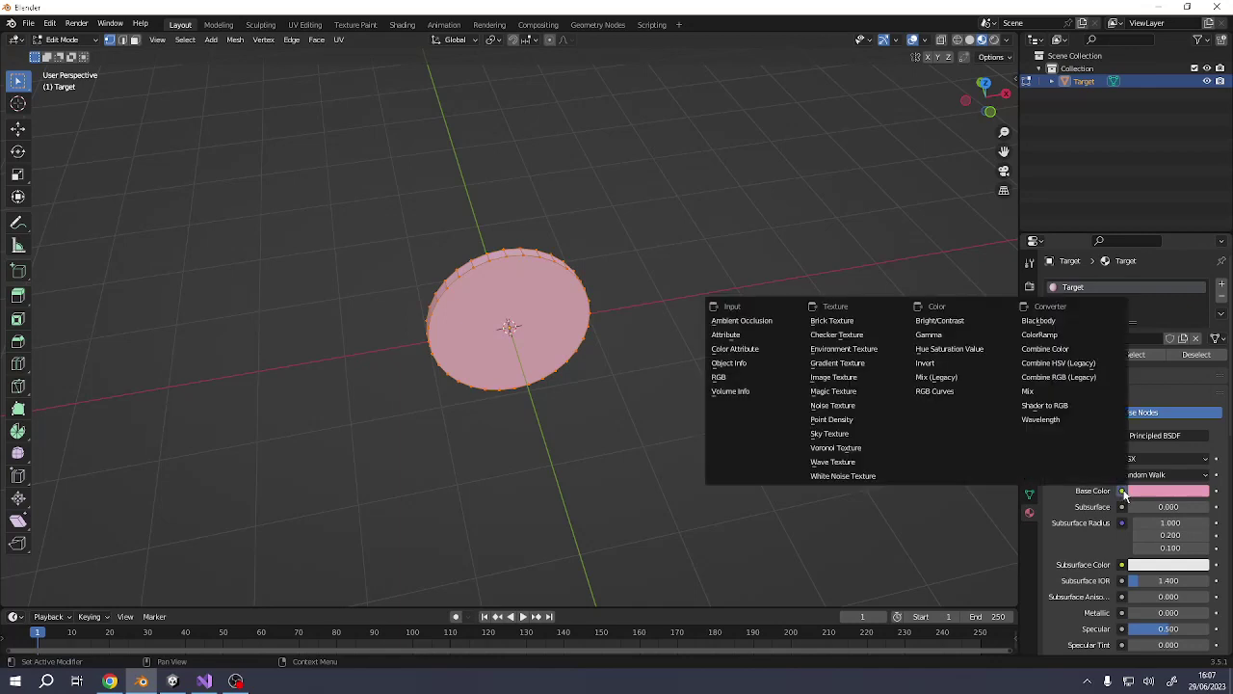
{"action": "left_click", "coordinate": [841, 384]}
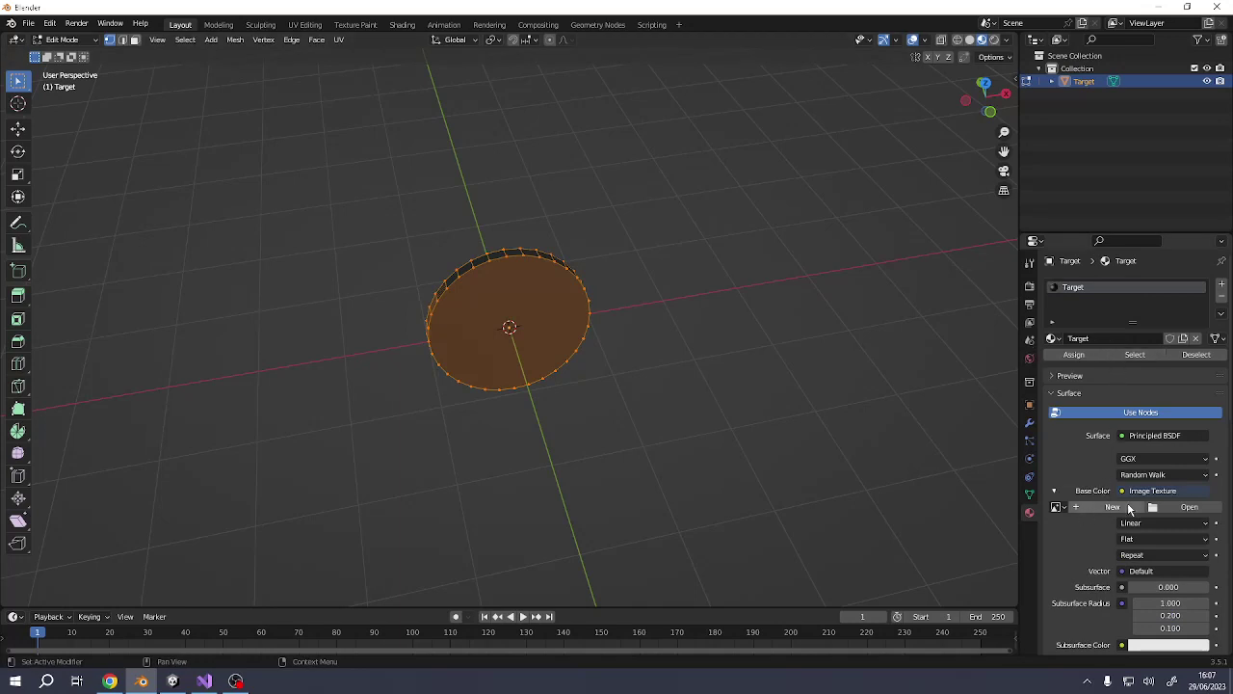
{"action": "left_click", "coordinate": [1189, 507]}
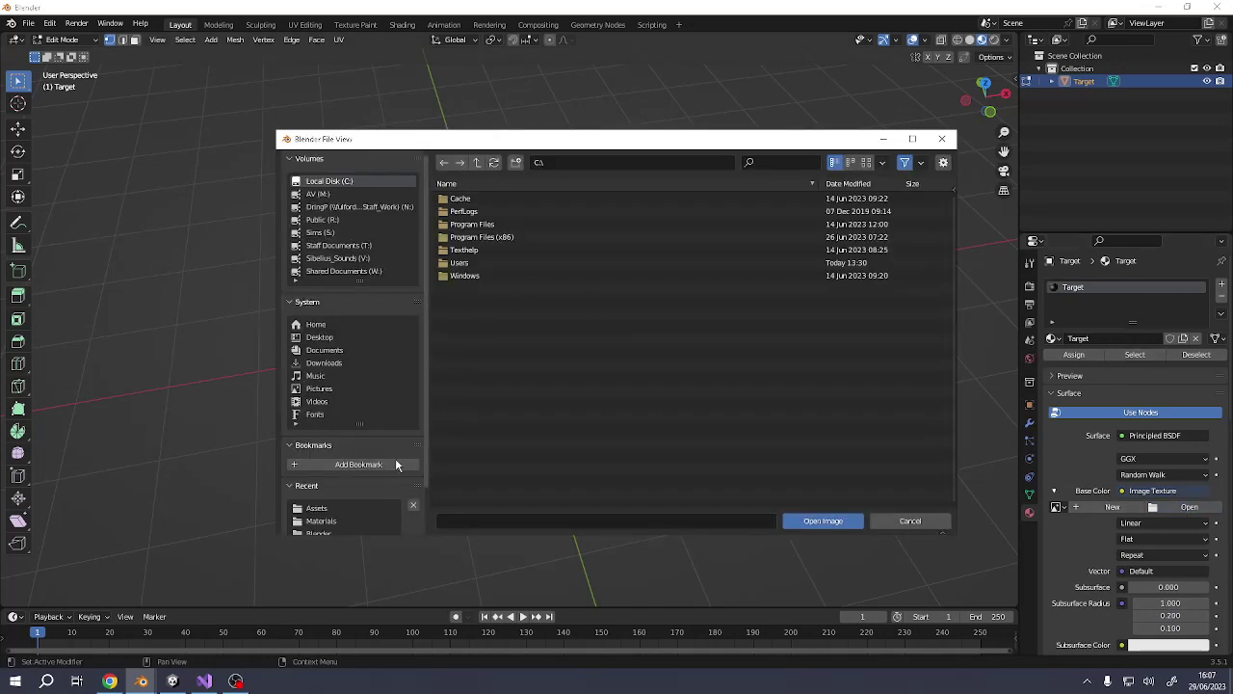
{"action": "left_click", "coordinate": [329, 508]}
{"action": "left_click", "coordinate": [455, 198]}
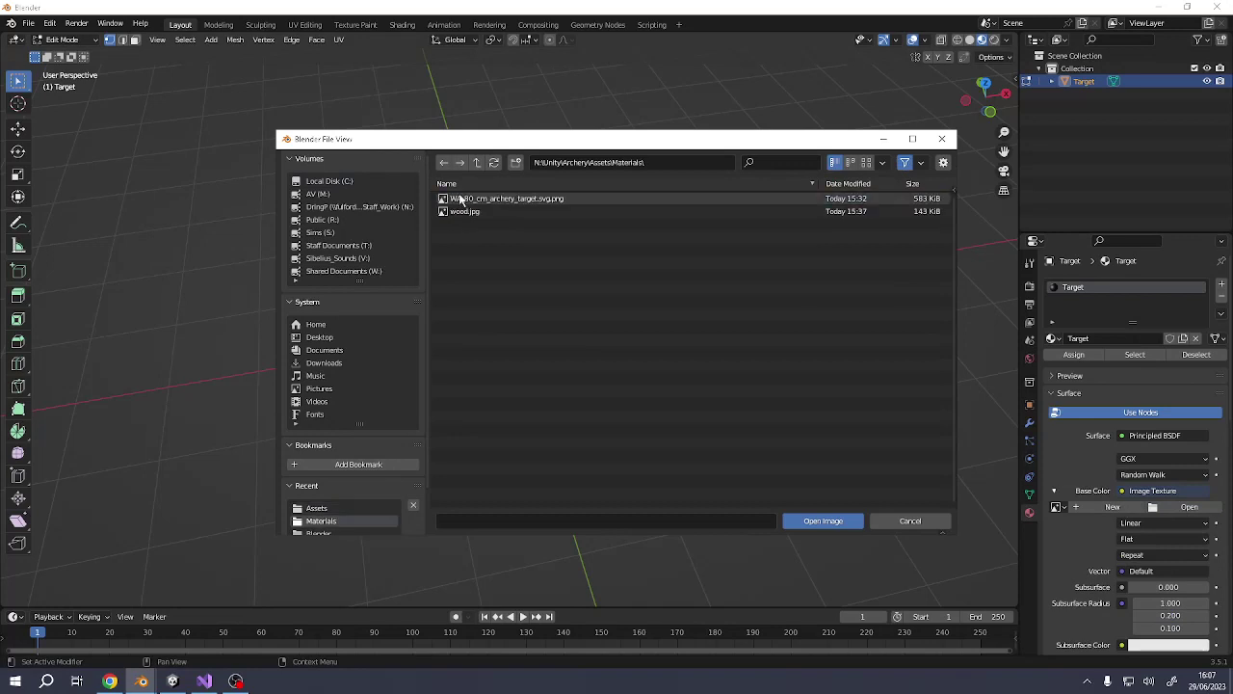
Load WA_80_cm_archery_target.svg.png as the Base Color texture and inspect the disc
{"action": "double_click", "coordinate": [469, 199]}
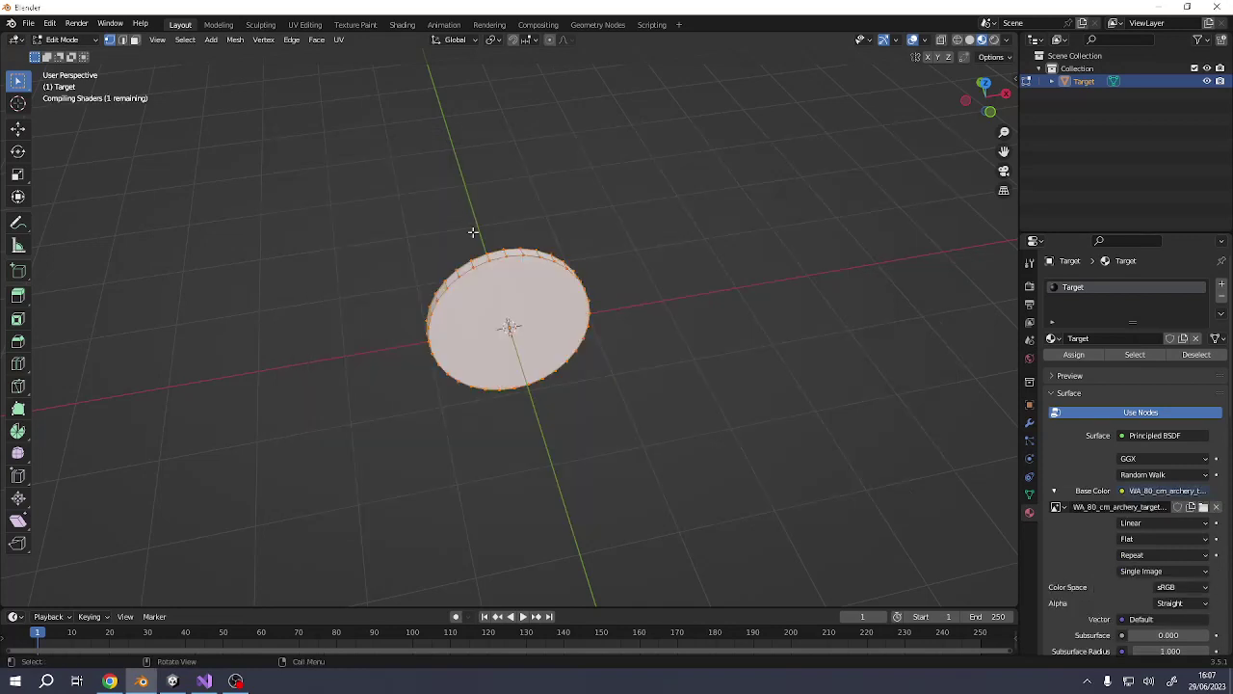
{"action": "scroll", "coordinate": [509, 327], "scroll_direction": "up", "scroll_amount": 5}
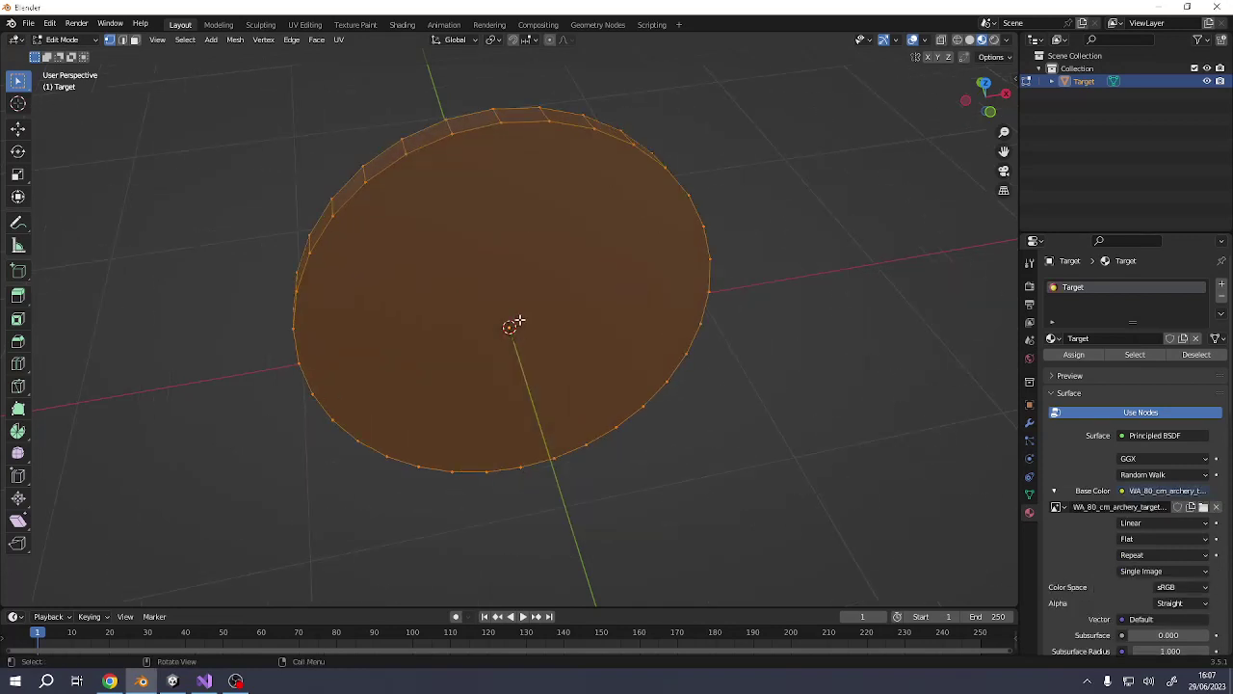
{"action": "middle_click_drag", "start_coordinate": [519, 319], "coordinate": [447, 299]}
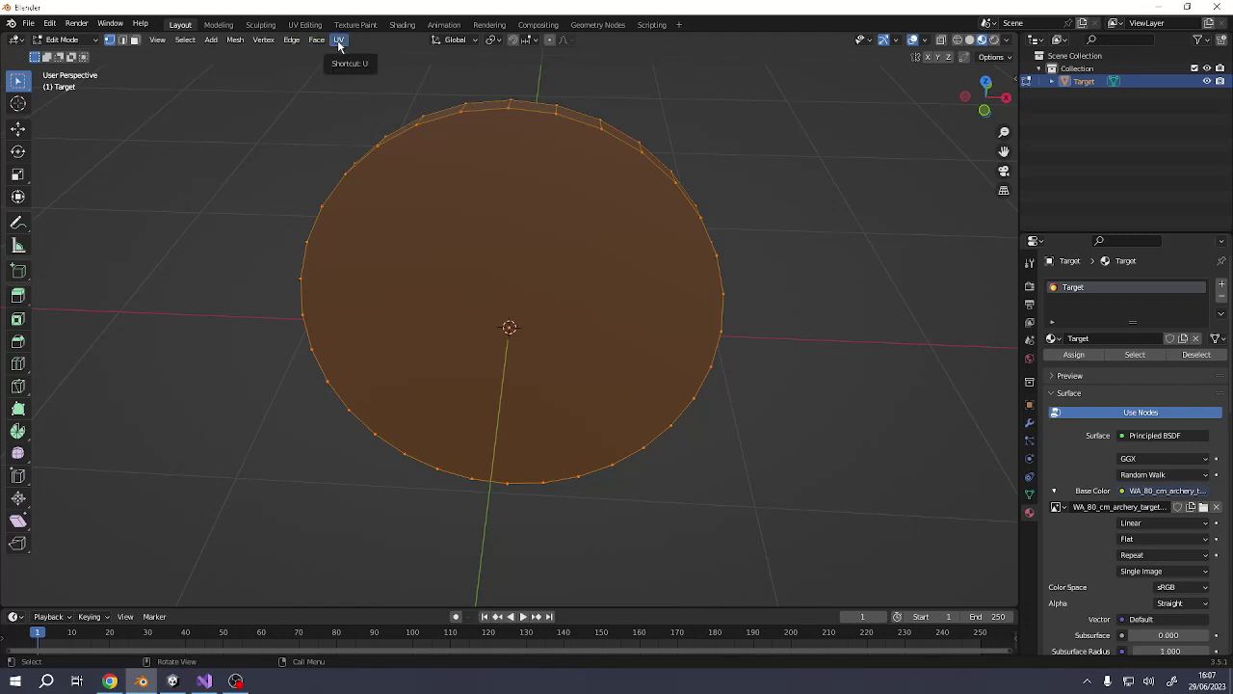
{"action": "left_click", "coordinate": [340, 40]}
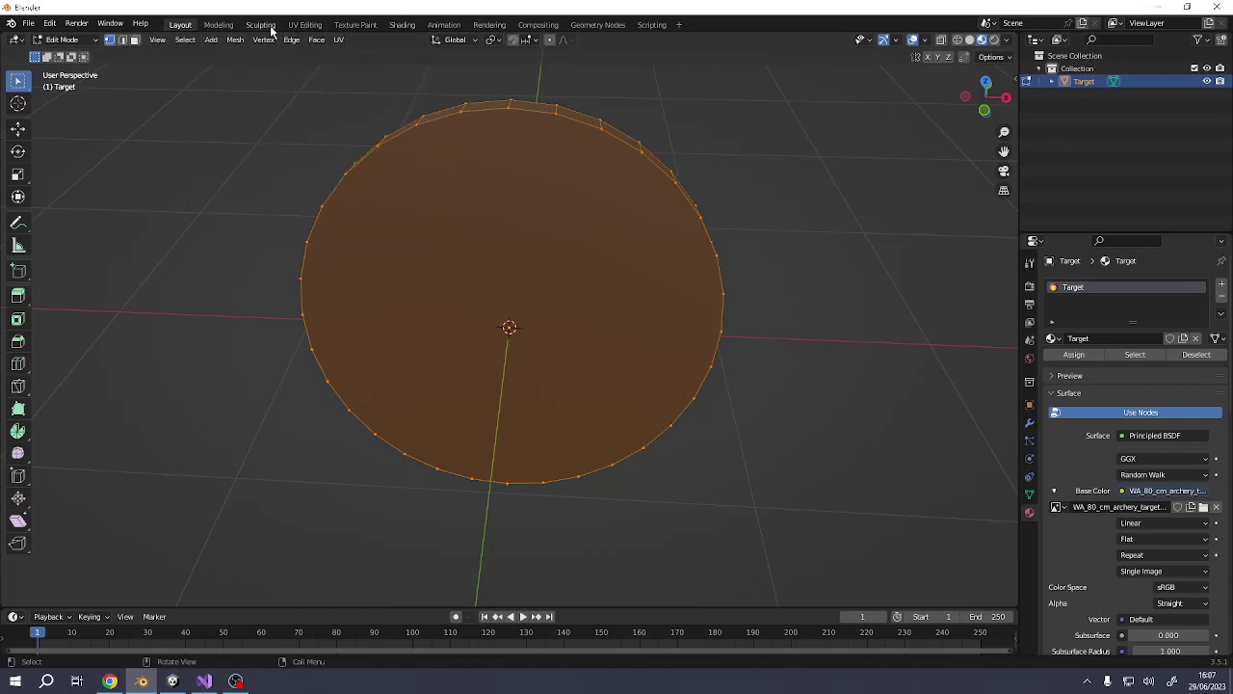
Switch to the UV Editing workspace with Material Preview shading on the disc
{"action": "left_click", "coordinate": [302, 25]}
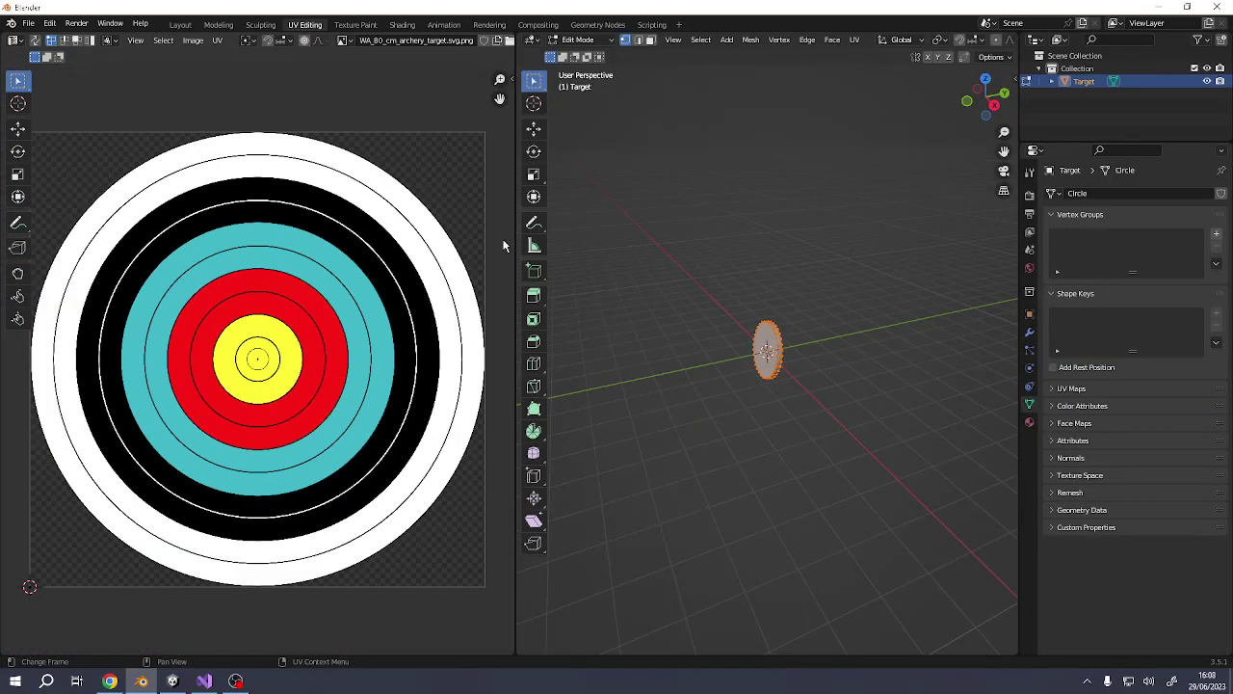
{"action": "scroll", "coordinate": [968, 43], "scroll_direction": "down", "scroll_amount": 5}
{"action": "scroll", "coordinate": [968, 43], "scroll_direction": "down", "scroll_amount": 2}
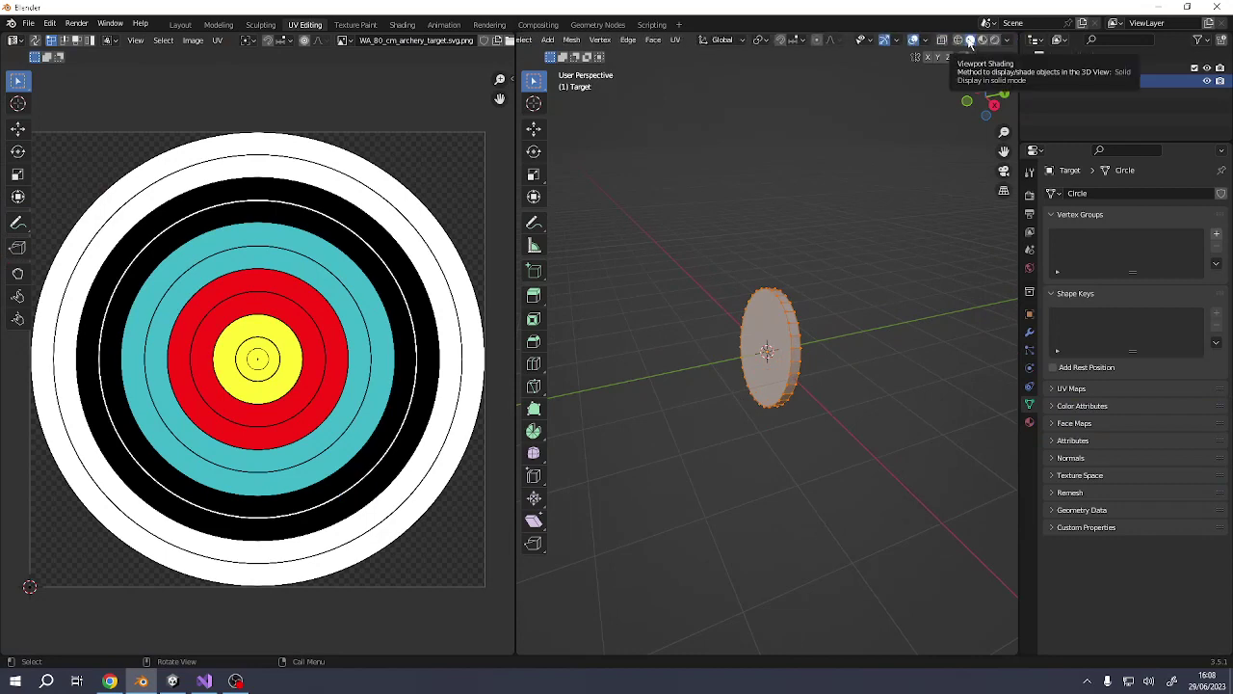
{"action": "left_click", "coordinate": [984, 40]}
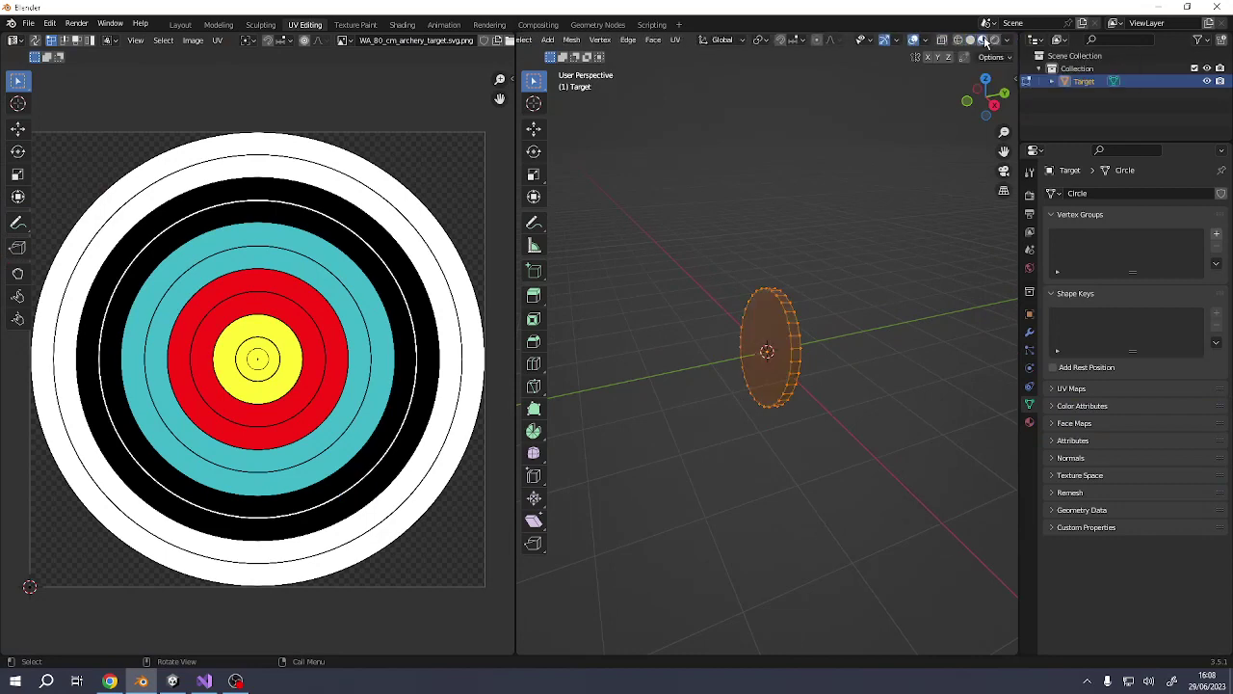
{"action": "scroll", "coordinate": [985, 40], "scroll_direction": "up", "scroll_amount": 6}
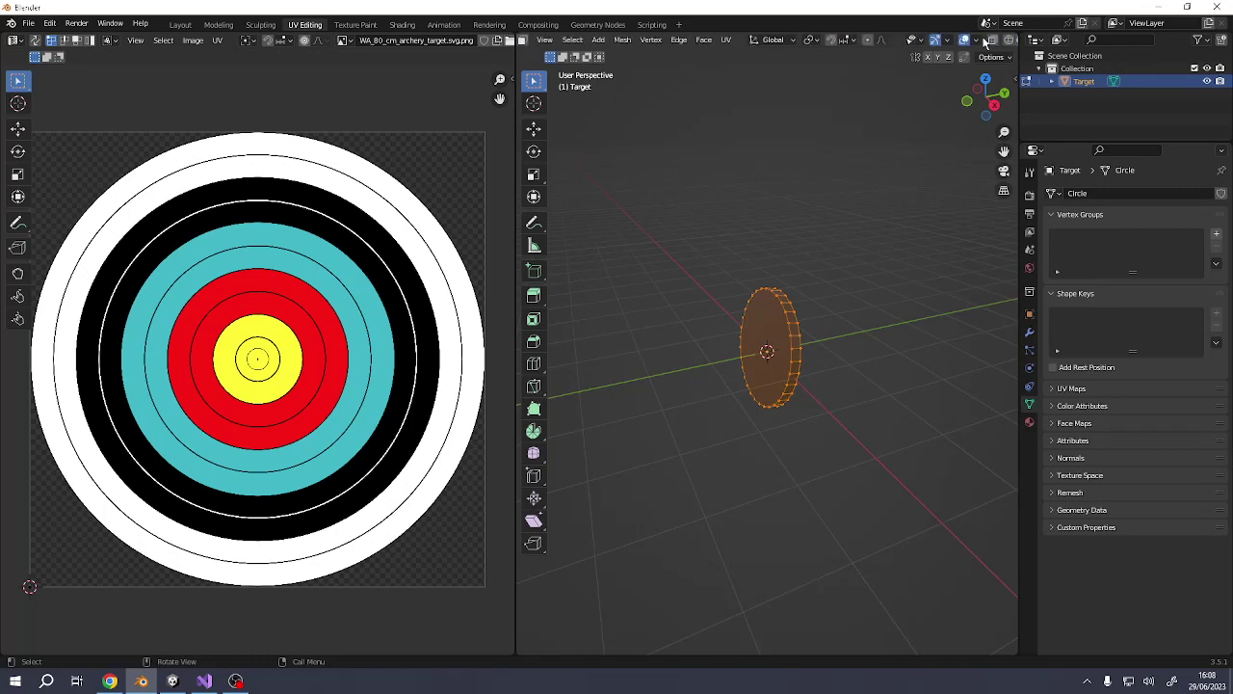
{"action": "scroll", "coordinate": [982, 41], "scroll_direction": "down", "scroll_amount": 7}
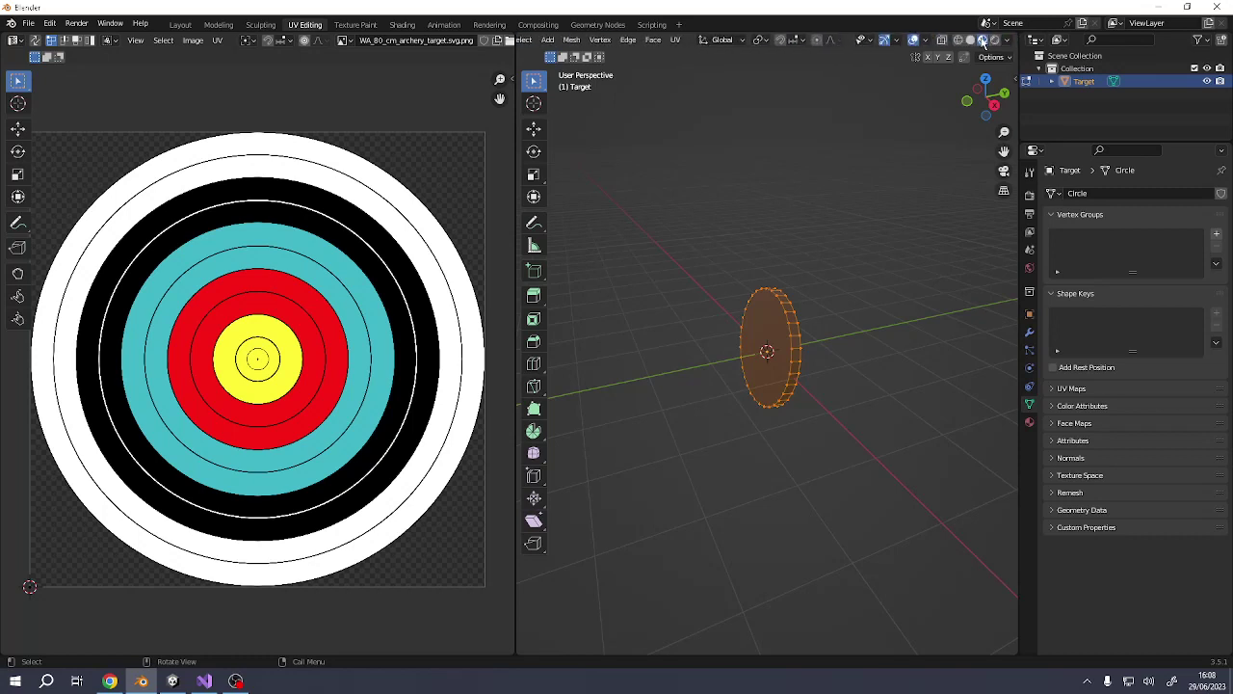
{"action": "middle_click_drag", "start_coordinate": [755, 357], "coordinate": [716, 359]}
Unwrap the disc's UVs, then choose Smart UV Project
{"action": "key", "text": "u"}
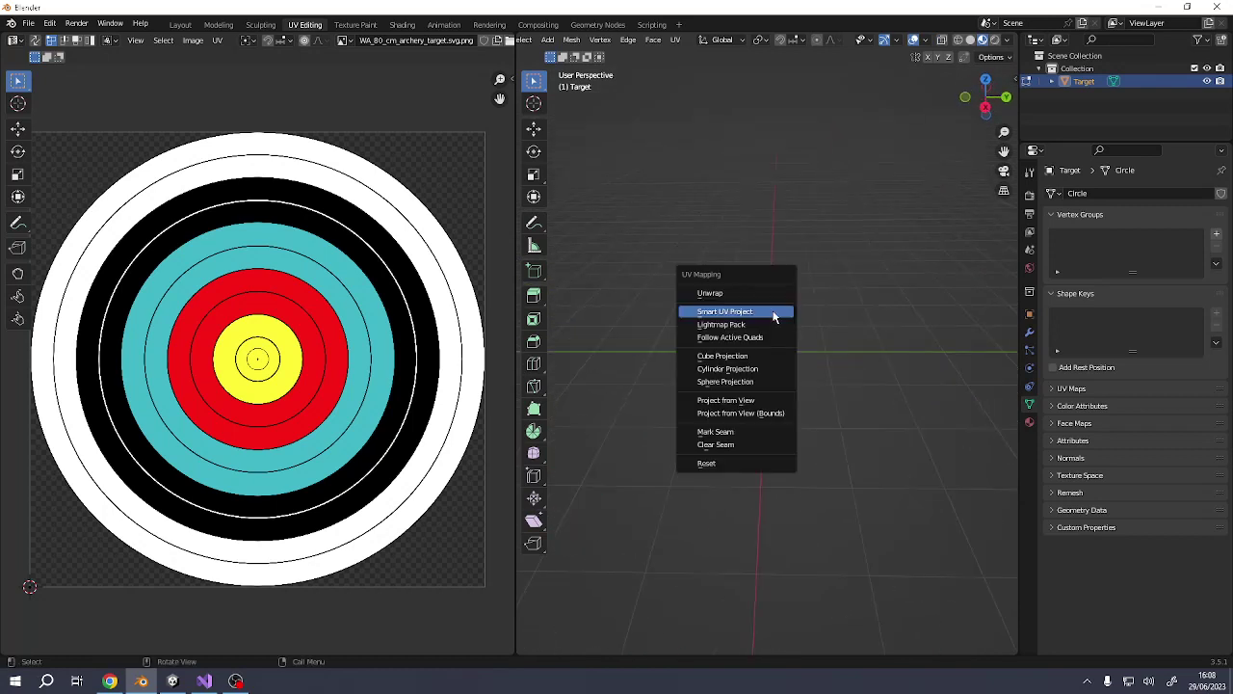
{"action": "left_click", "coordinate": [765, 292]}
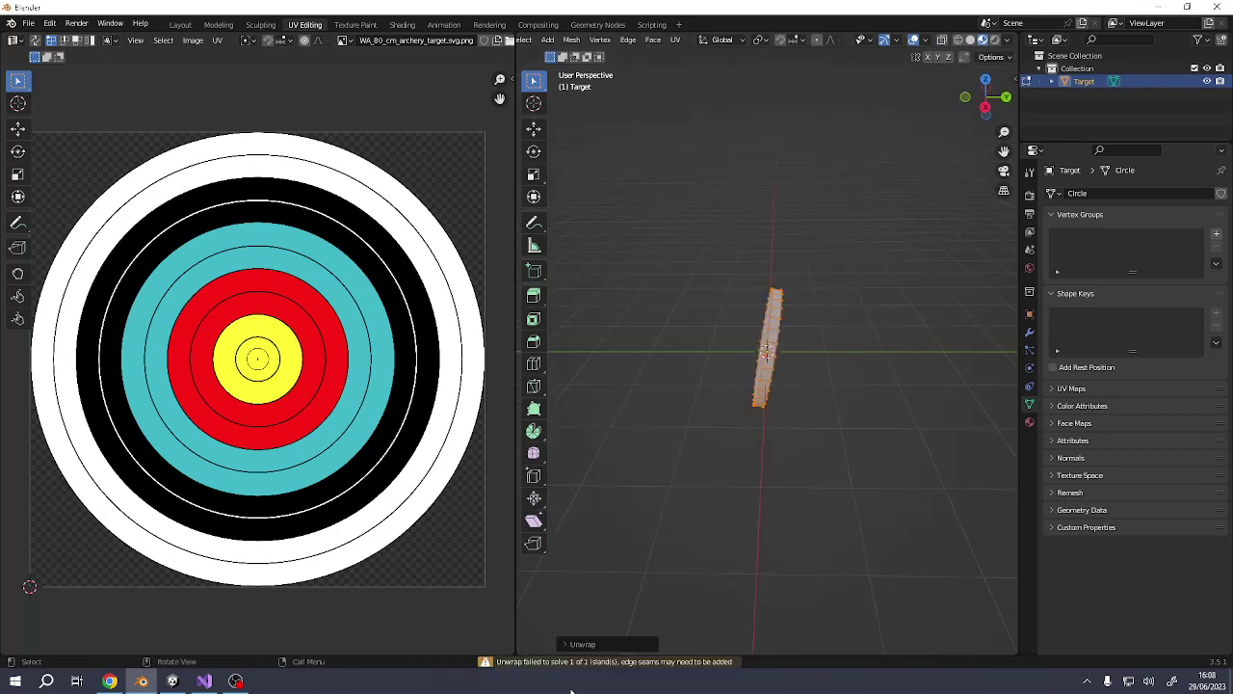
{"action": "key", "text": "u"}
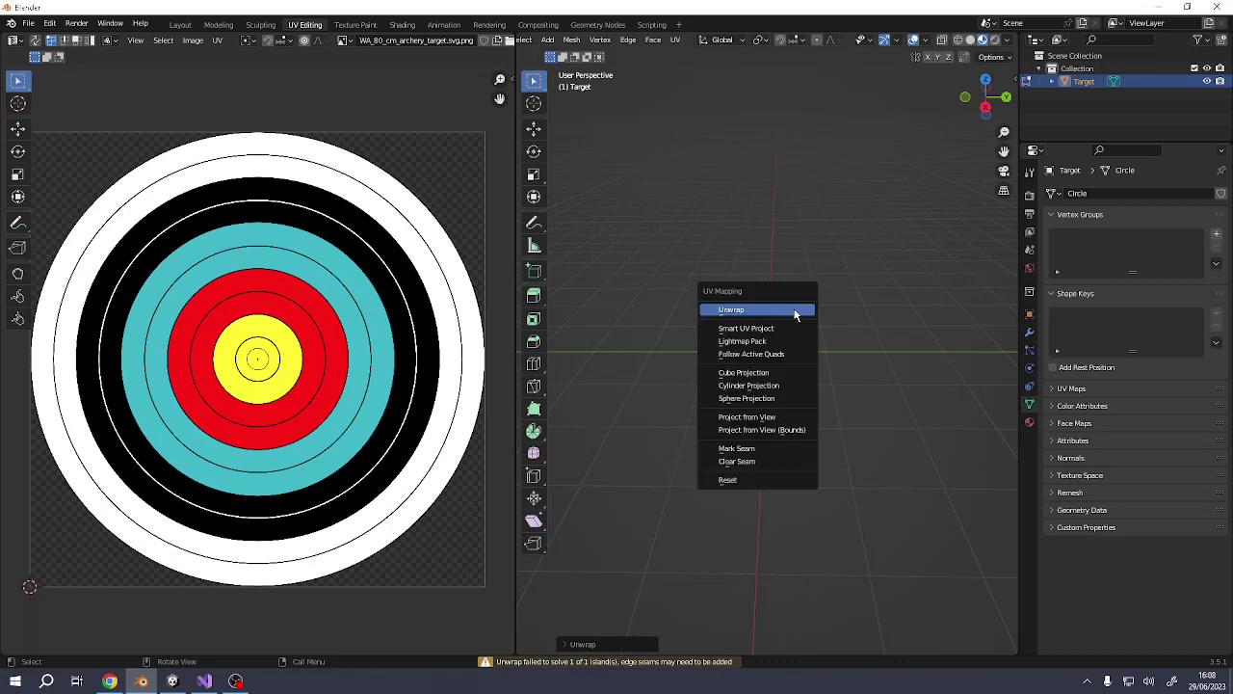
{"action": "left_click", "coordinate": [790, 328]}
Run Smart UV Project and inspect the striped target colours on the disc
{"action": "left_click", "coordinate": [807, 451]}
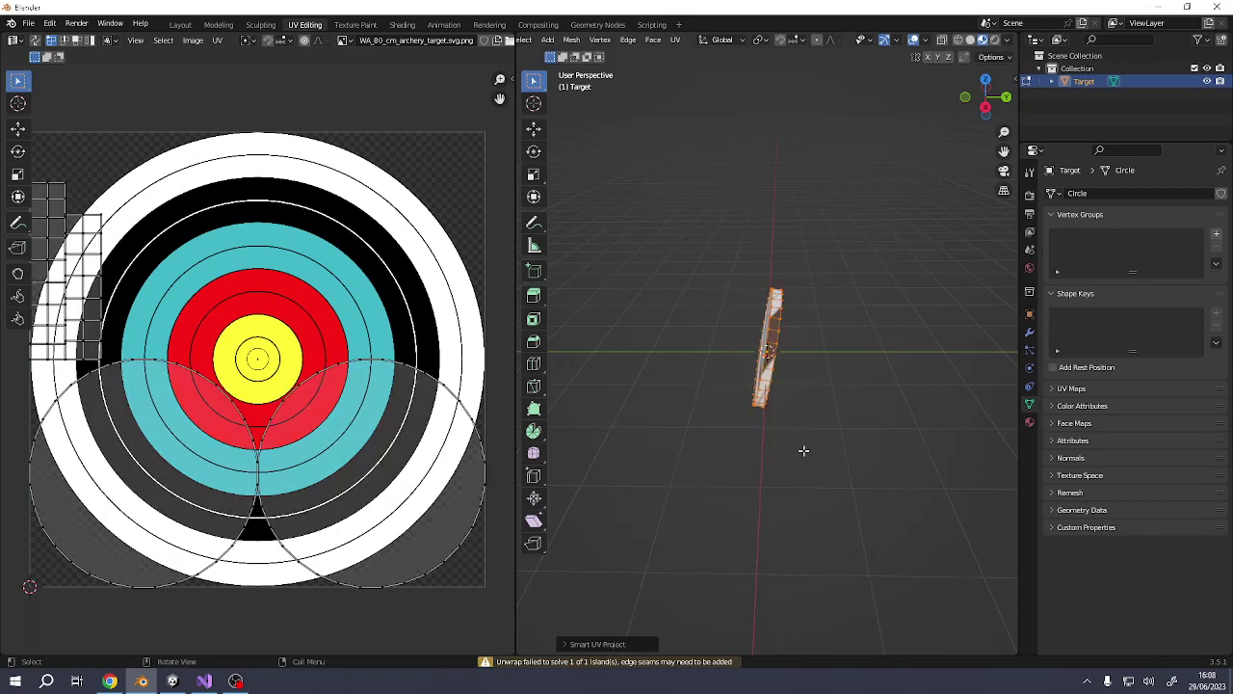
{"action": "middle_click_drag", "start_coordinate": [855, 357], "coordinate": [954, 354]}
{"action": "scroll", "coordinate": [855, 357], "scroll_direction": "up", "scroll_amount": 4}
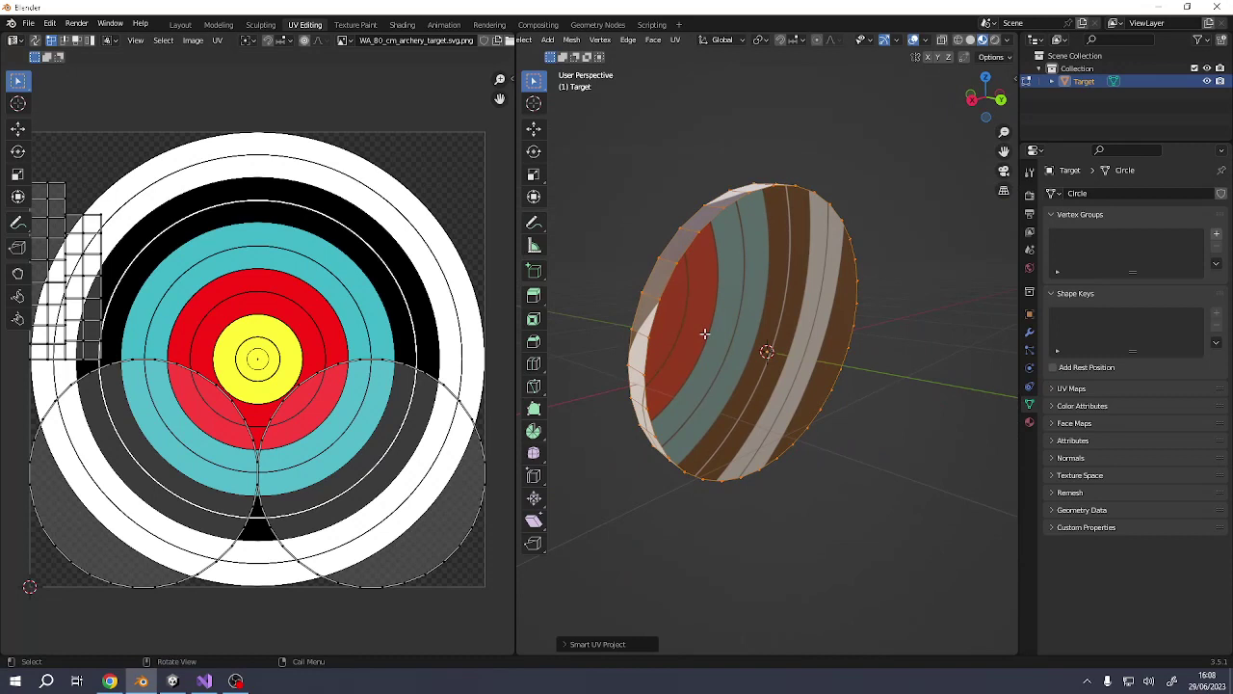
{"action": "scroll", "coordinate": [693, 331], "scroll_direction": "down", "scroll_amount": 3}
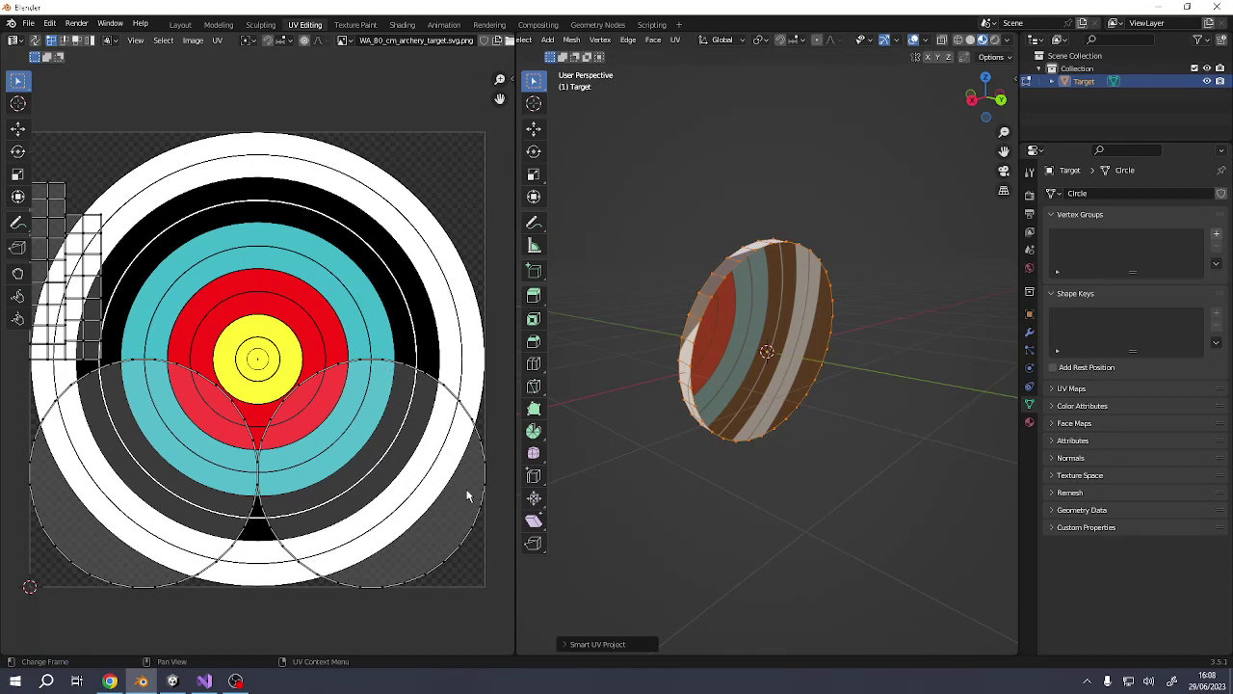
{"action": "middle_click_drag", "start_coordinate": [874, 279], "coordinate": [949, 352]}
{"action": "scroll", "coordinate": [260, 448], "scroll_direction": "down", "scroll_amount": 2}
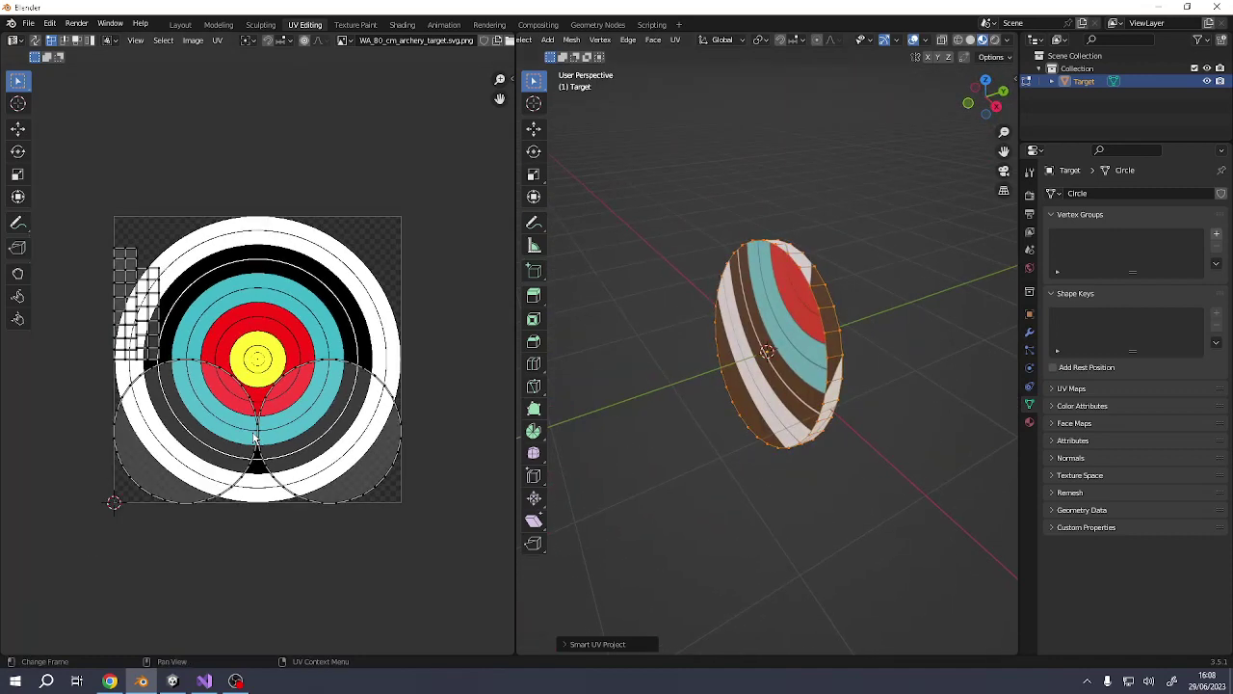
{"action": "scroll", "coordinate": [259, 429], "scroll_direction": "up", "scroll_amount": 2}
Shrink and reposition the UV islands toward the target image's centre
{"action": "key", "text": "a"}
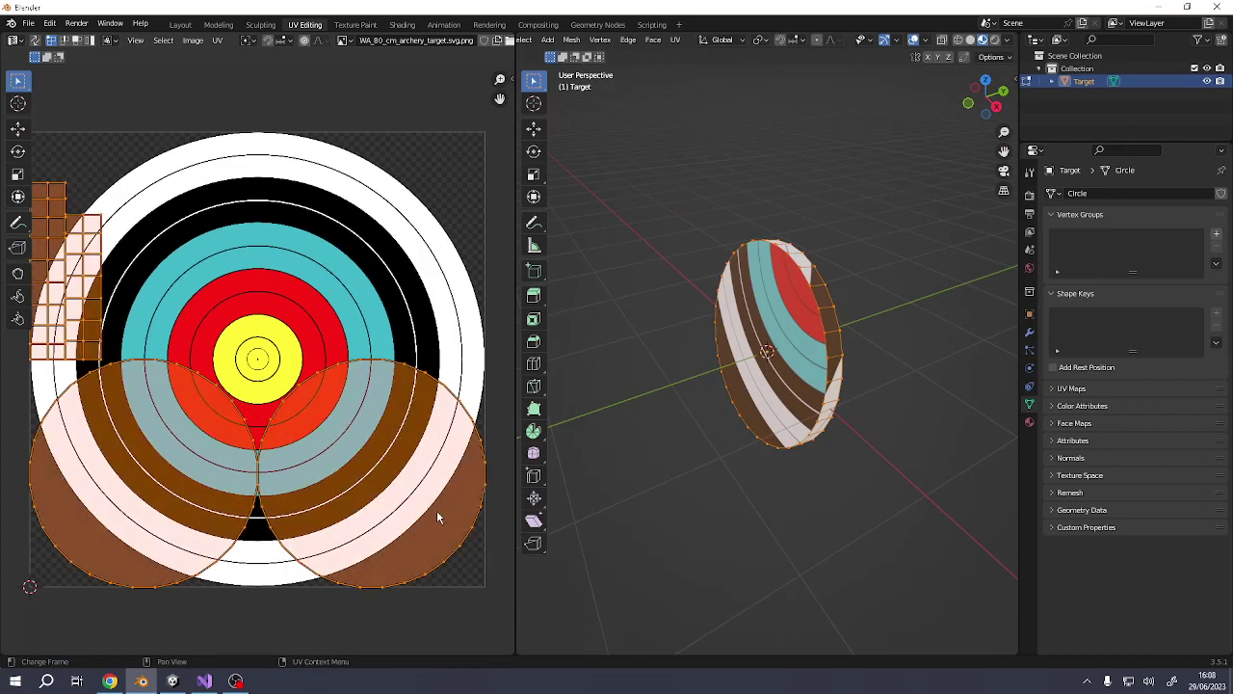
{"action": "key", "text": "s"}
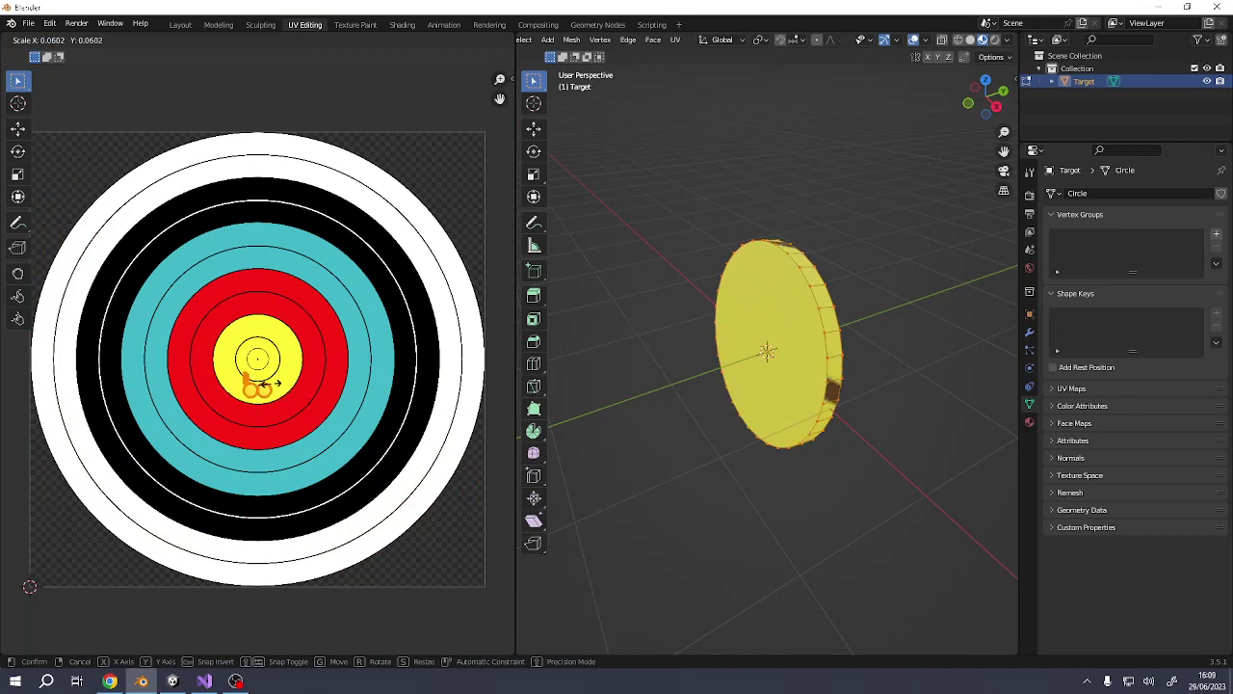
{"action": "left_click", "coordinate": [272, 384]}
{"action": "key", "text": "g"}
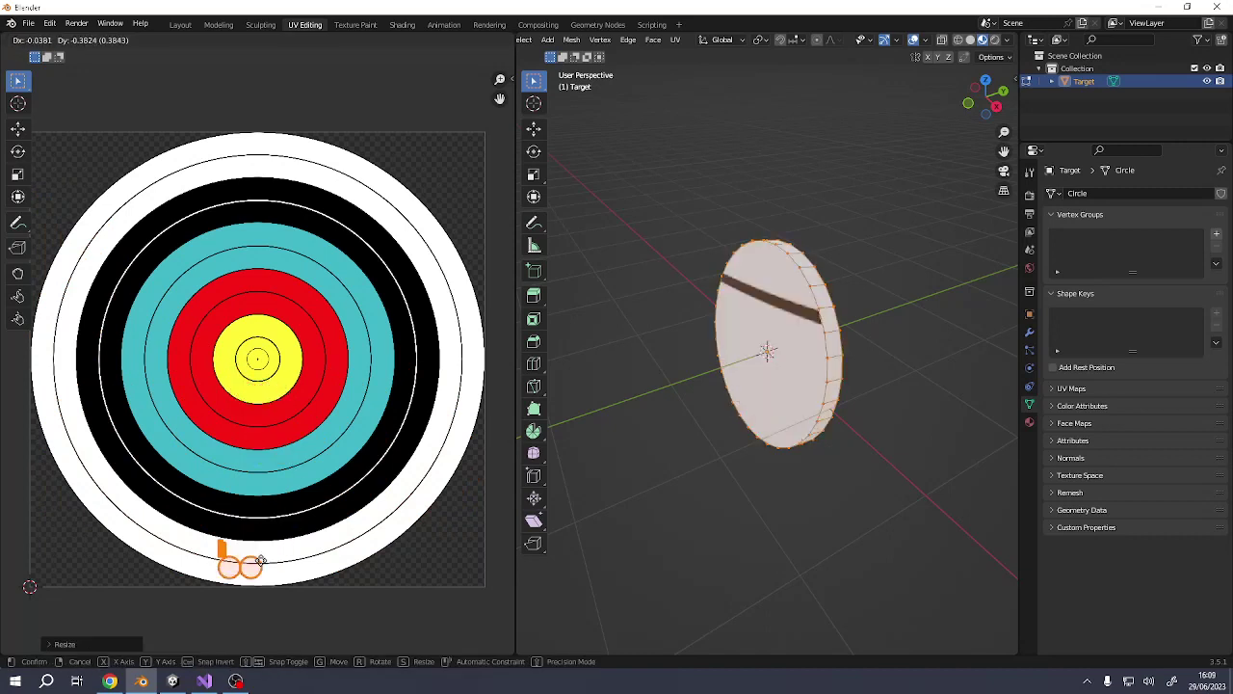
{"action": "left_click", "coordinate": [260, 561]}
{"action": "key", "text": "s"}
{"action": "left_click", "coordinate": [287, 566]}
{"action": "key", "text": "g"}
{"action": "left_click", "coordinate": [296, 574]}
{"action": "key", "text": "s"}
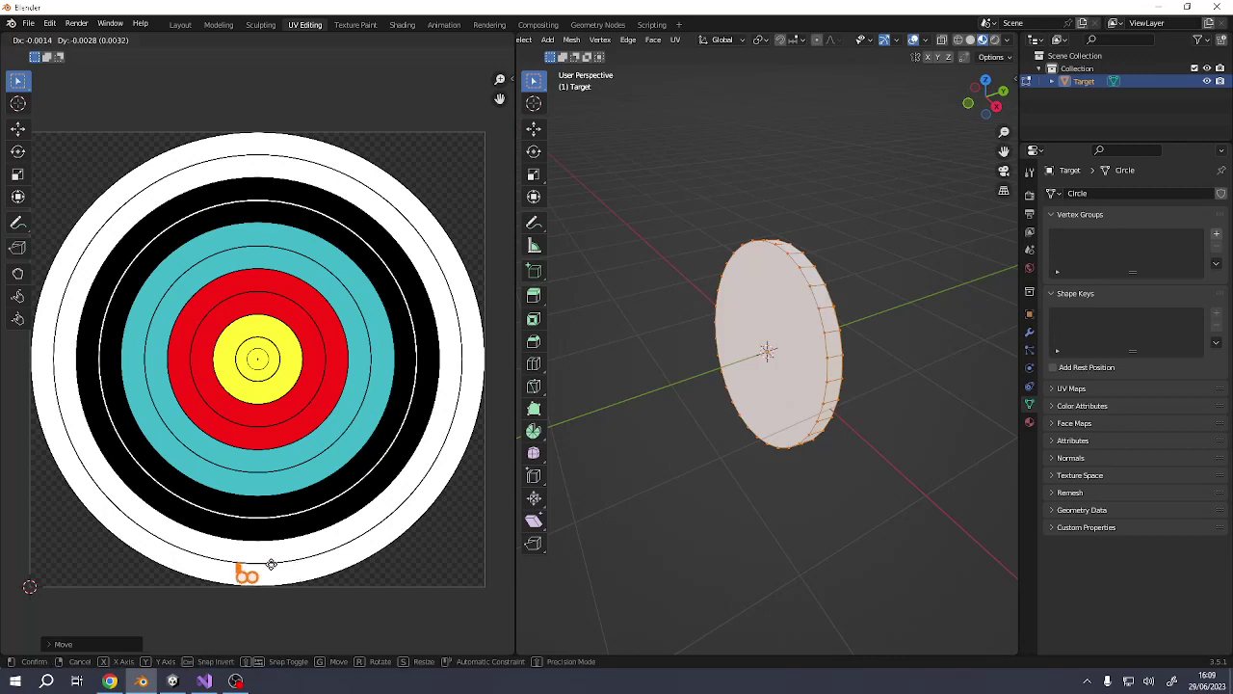
{"action": "left_click", "coordinate": [287, 570]}
{"action": "key", "text": "s"}
{"action": "left_click", "coordinate": [288, 569]}
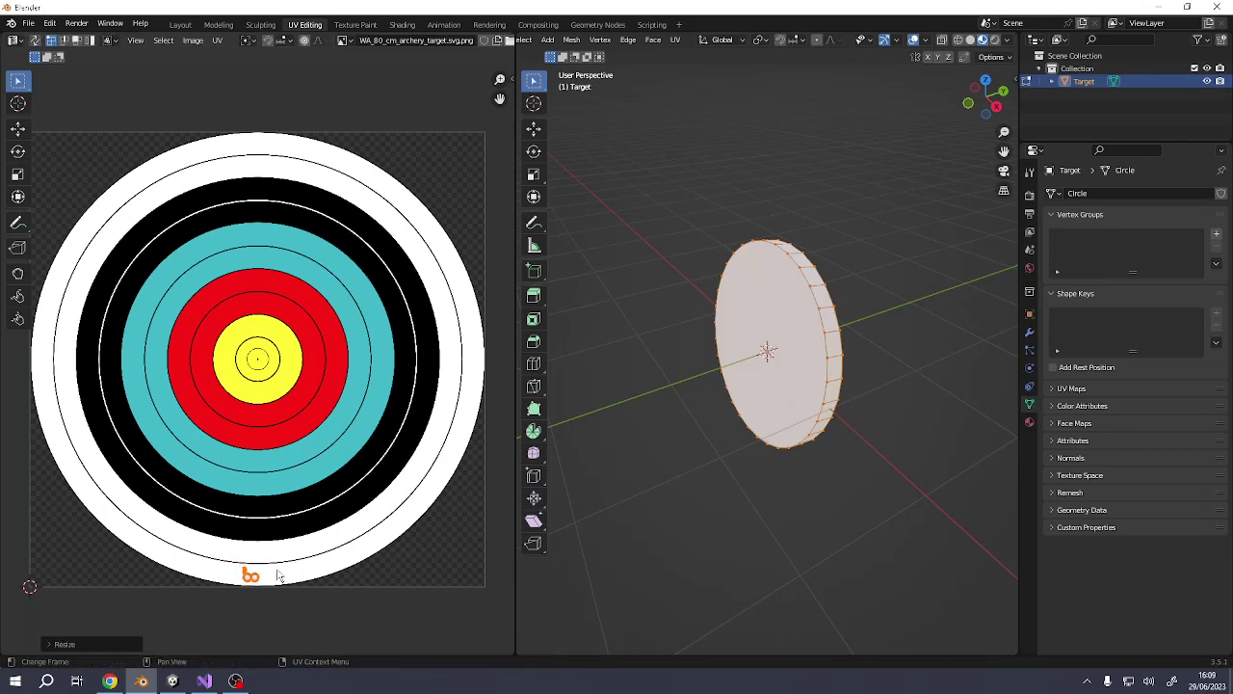
Select the whole disc, re-unwrap it to show full target rings, and return to Object Mode
{"action": "middle_click_drag", "start_coordinate": [871, 309], "coordinate": [806, 328]}
{"action": "key", "text": "alt+a"}
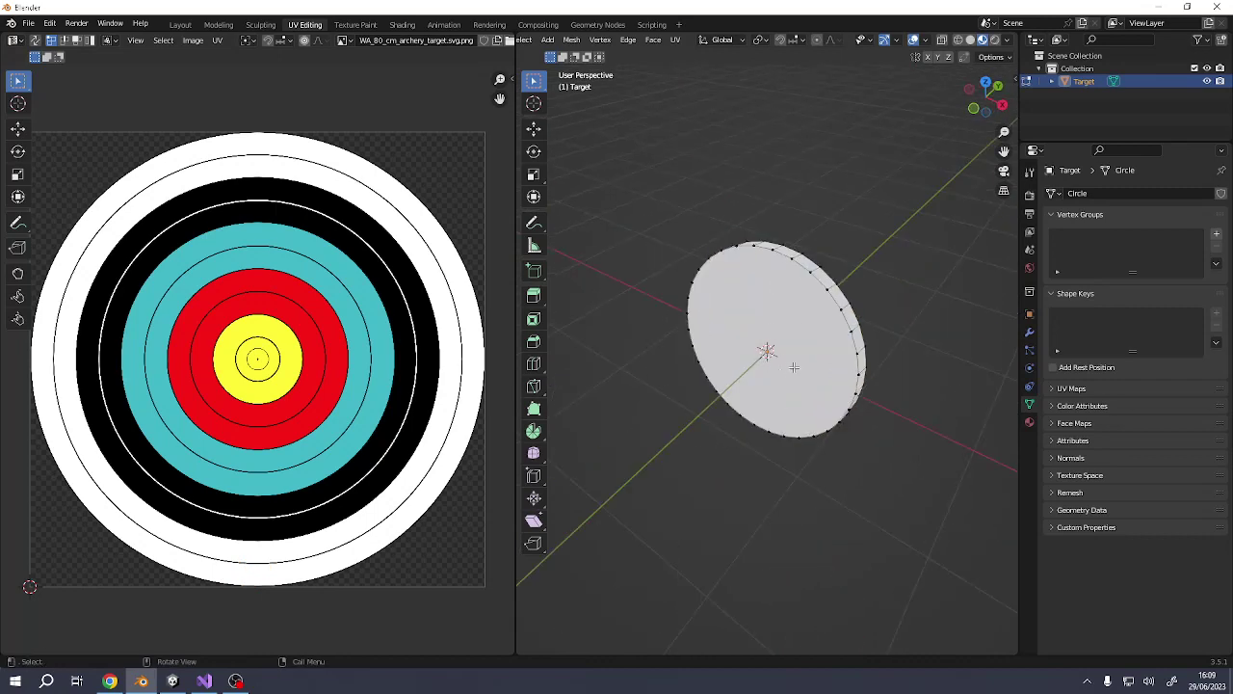
{"action": "key", "text": "a"}
{"action": "mouse_move", "coordinate": [782, 343]}
{"action": "middle_mouse_down"}
{"action": "mouse_move", "coordinate": [710, 324]}
{"action": "mouse_move", "coordinate": [782, 321]}
{"action": "middle_mouse_up"}
{"action": "key", "text": "u"}
{"action": "left_click", "coordinate": [713, 304]}
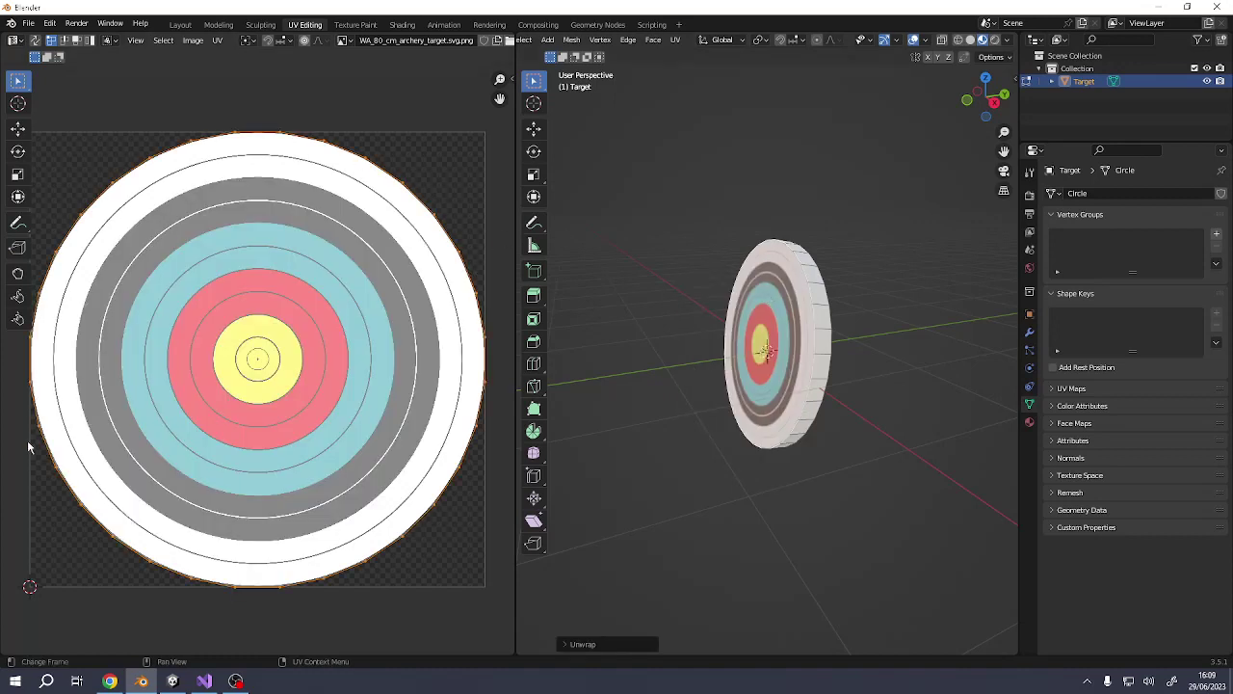
{"action": "middle_click_drag", "start_coordinate": [950, 366], "coordinate": [766, 385]}
{"action": "key", "text": "Tab"}
Add a cube, scale it down and place it beside the disc
{"action": "key", "text": "shift+a"}
{"action": "mouse_move", "coordinate": [761, 381]}
{"action": "left_click", "coordinate": [822, 392]}
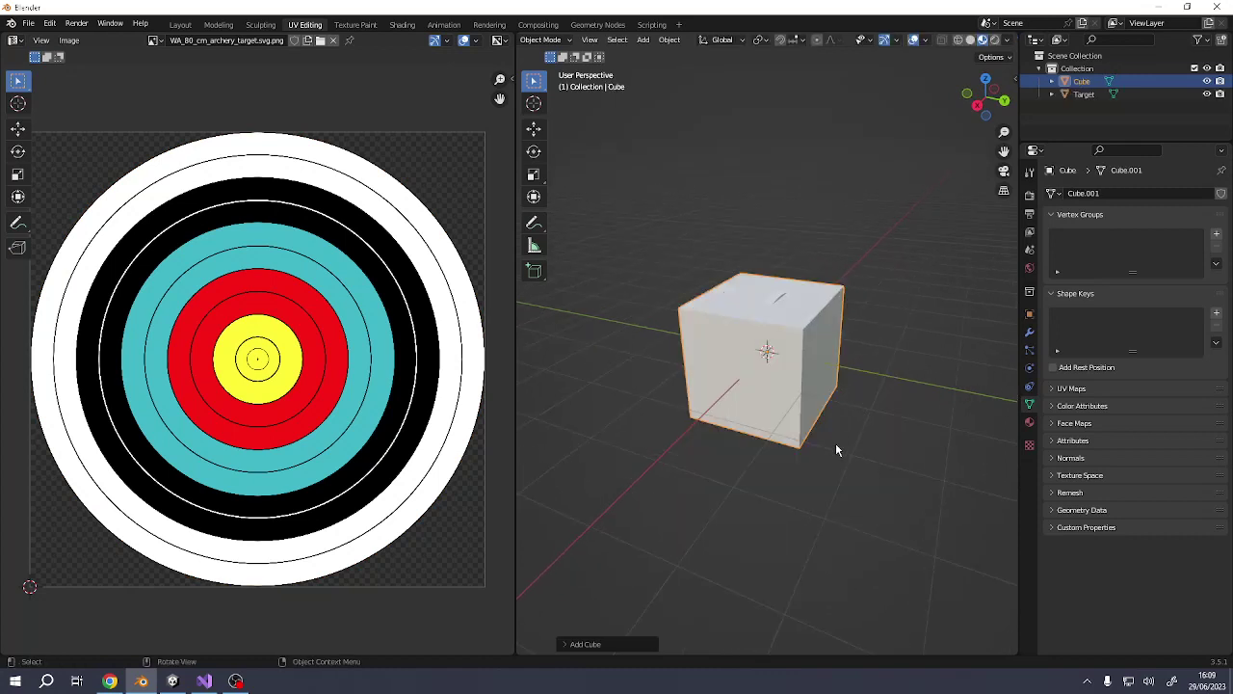
{"action": "key", "text": "s"}
{"action": "left_click", "coordinate": [772, 391]}
{"action": "key", "text": "g"}
{"action": "left_click", "coordinate": [826, 395]}
{"action": "mouse_move", "coordinate": [825, 389]}
{"action": "middle_mouse_down"}
{"action": "mouse_move", "coordinate": [761, 389]}
{"action": "mouse_move", "coordinate": [814, 388]}
{"action": "middle_mouse_up"}
Pull the cube's top face up into a tall post, back in Object Mode
{"action": "key", "text": "Tab"}
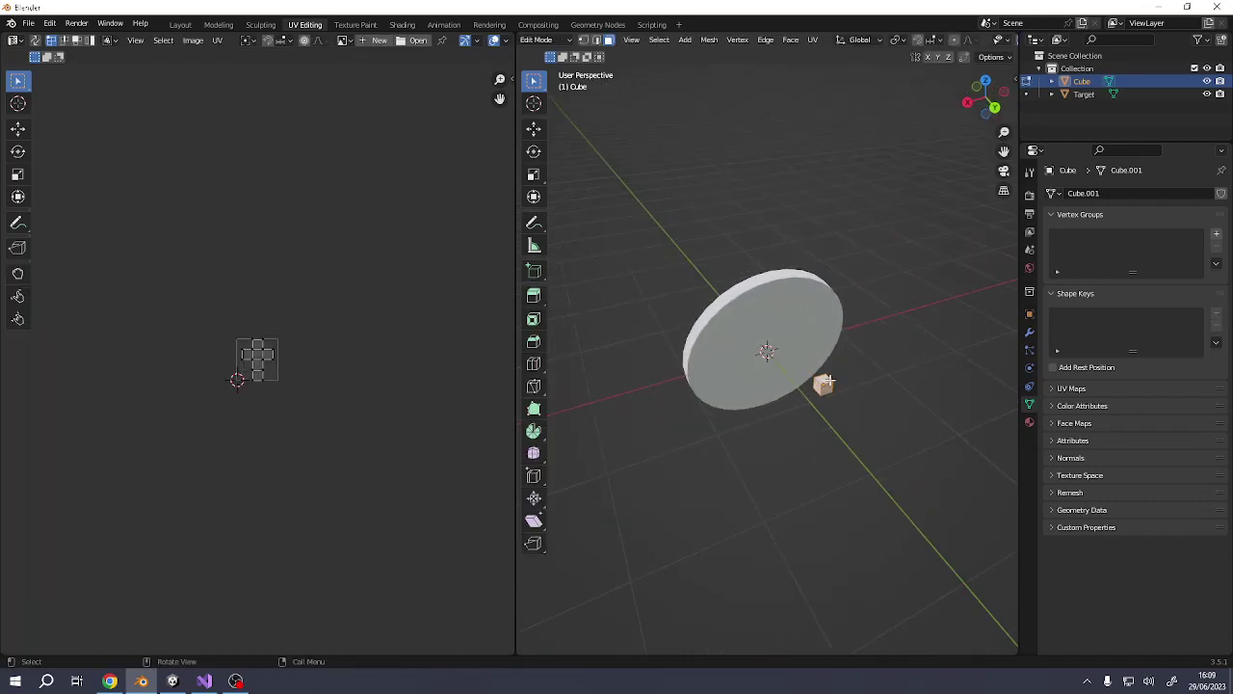
{"action": "left_click", "coordinate": [825, 377]}
{"action": "key", "text": "g"}
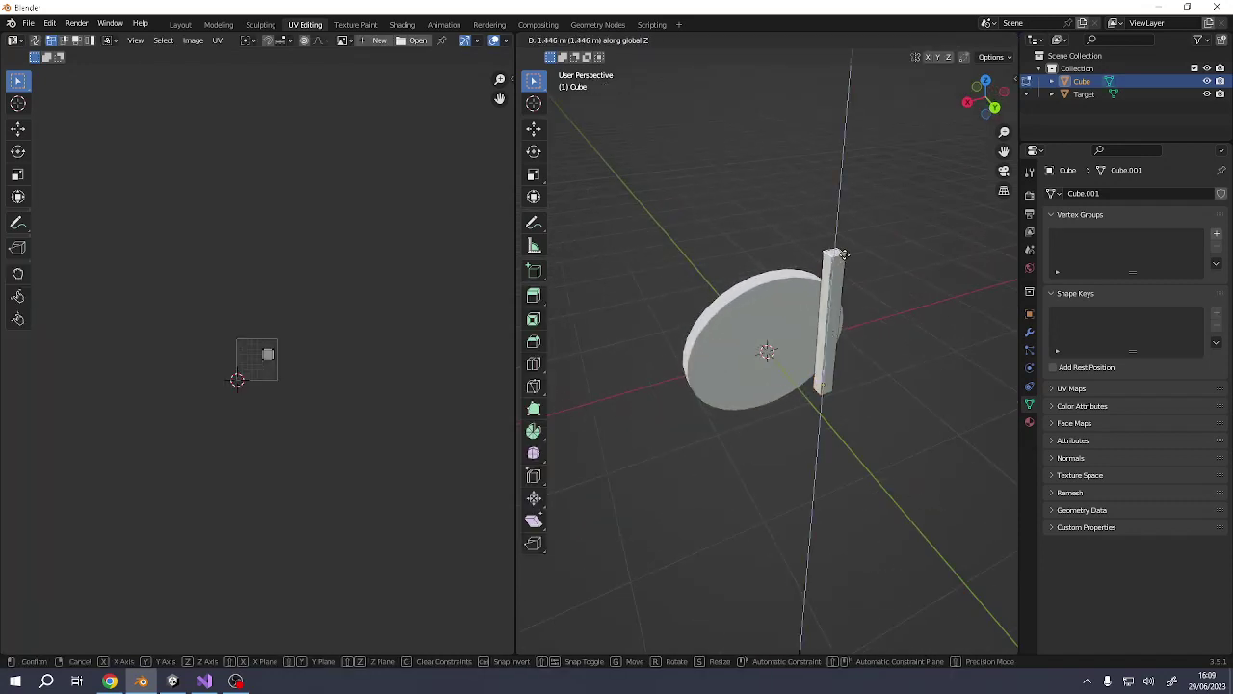
{"action": "left_click", "coordinate": [838, 209]}
{"action": "middle_click_drag", "start_coordinate": [839, 209], "coordinate": [819, 301]}
{"action": "key", "text": "Tab"}
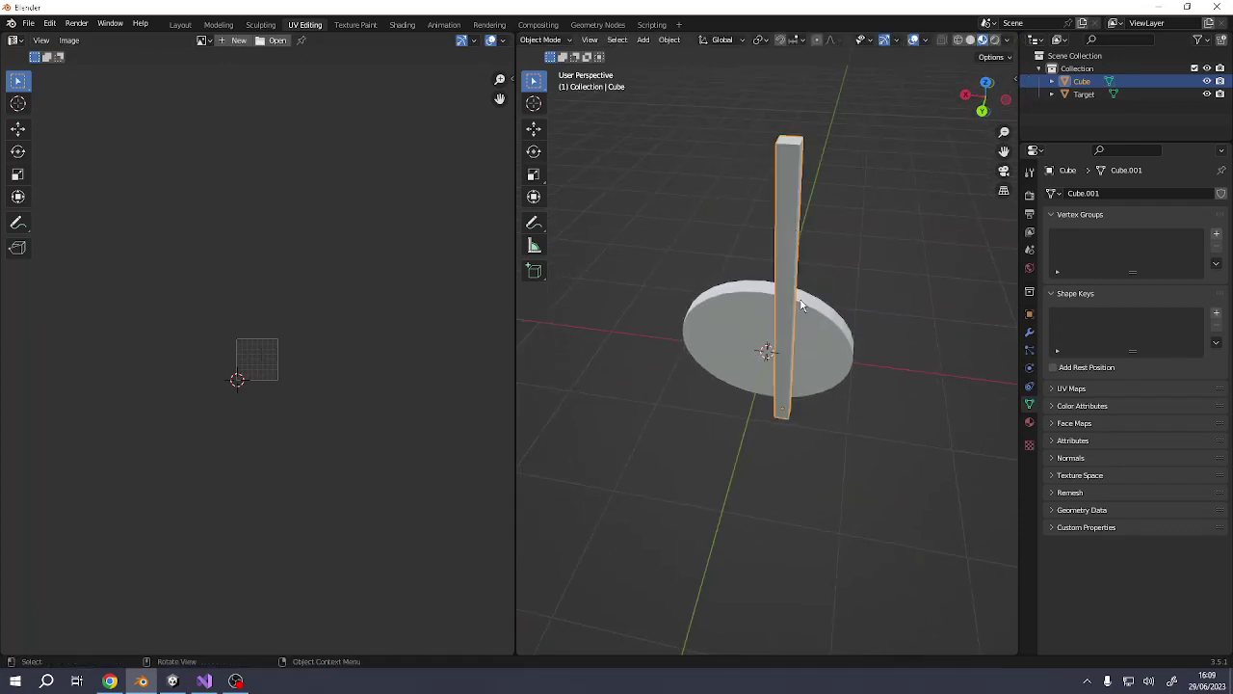
{"action": "middle_click_drag", "start_coordinate": [800, 344], "coordinate": [877, 311]}
{"action": "key", "text": "alt+Tab"}
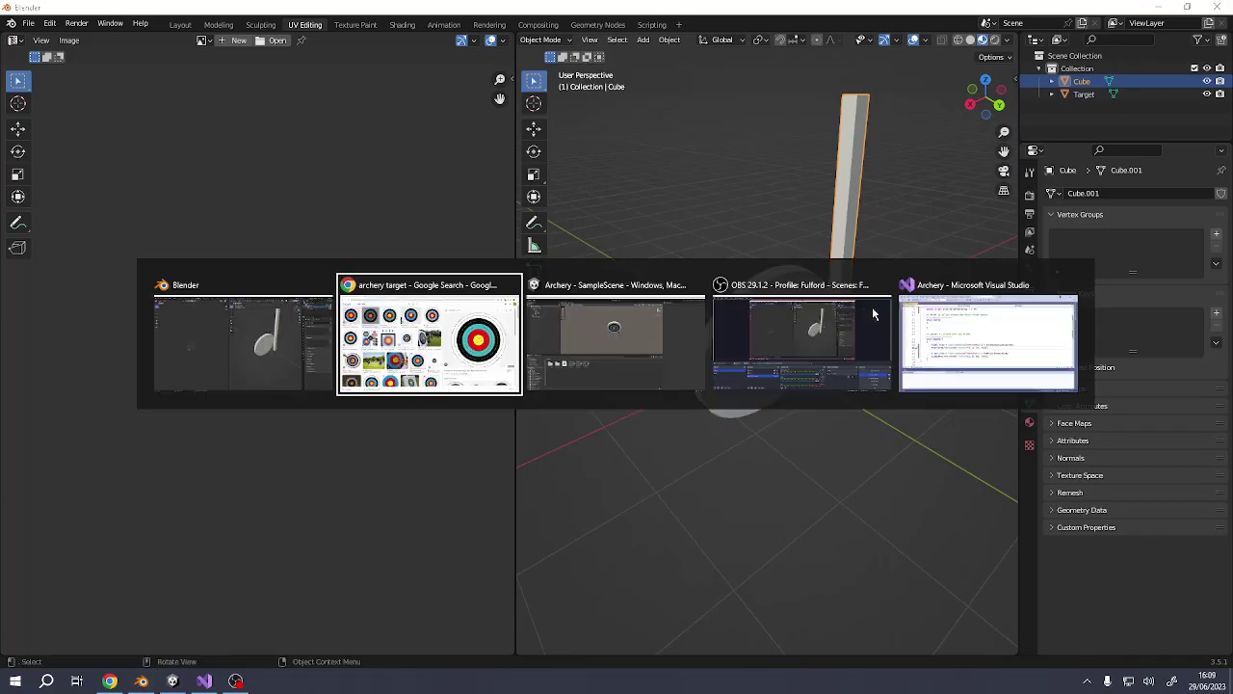
Replace the old Google Images search with 'wood tiletable'
{"action": "left_click", "coordinate": [395, 10]}
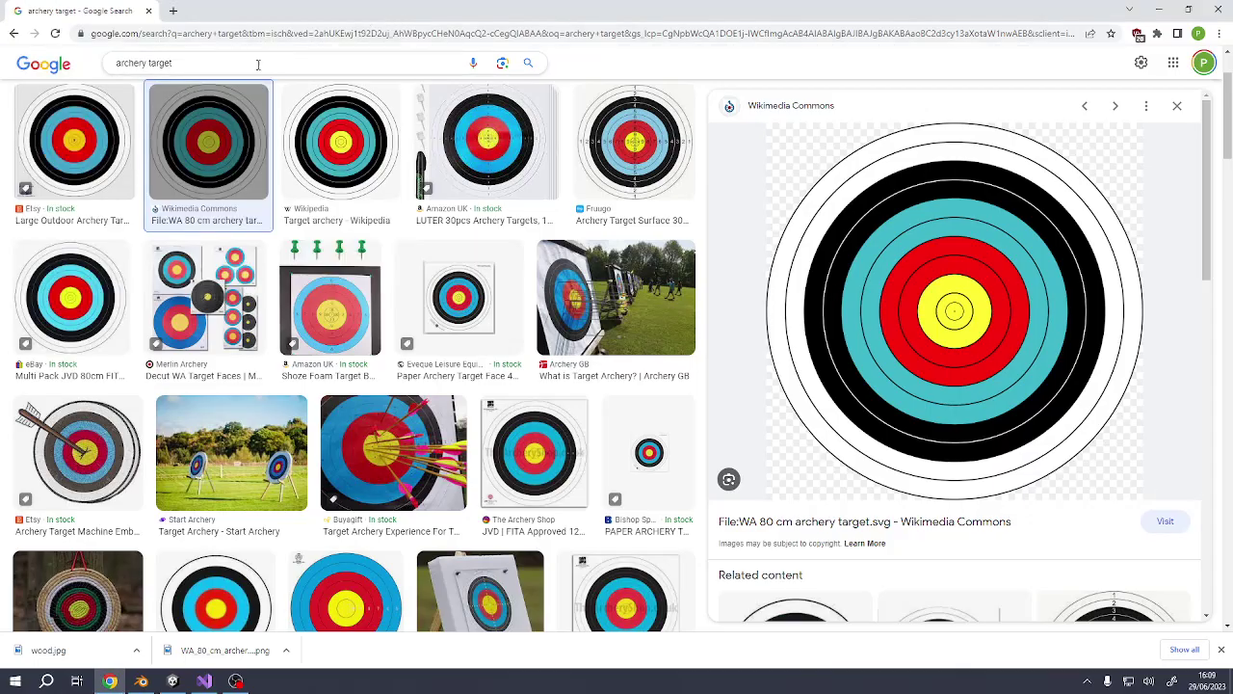
{"action": "left_click", "coordinate": [240, 62]}
{"action": "type", "text": "wood tileable"}
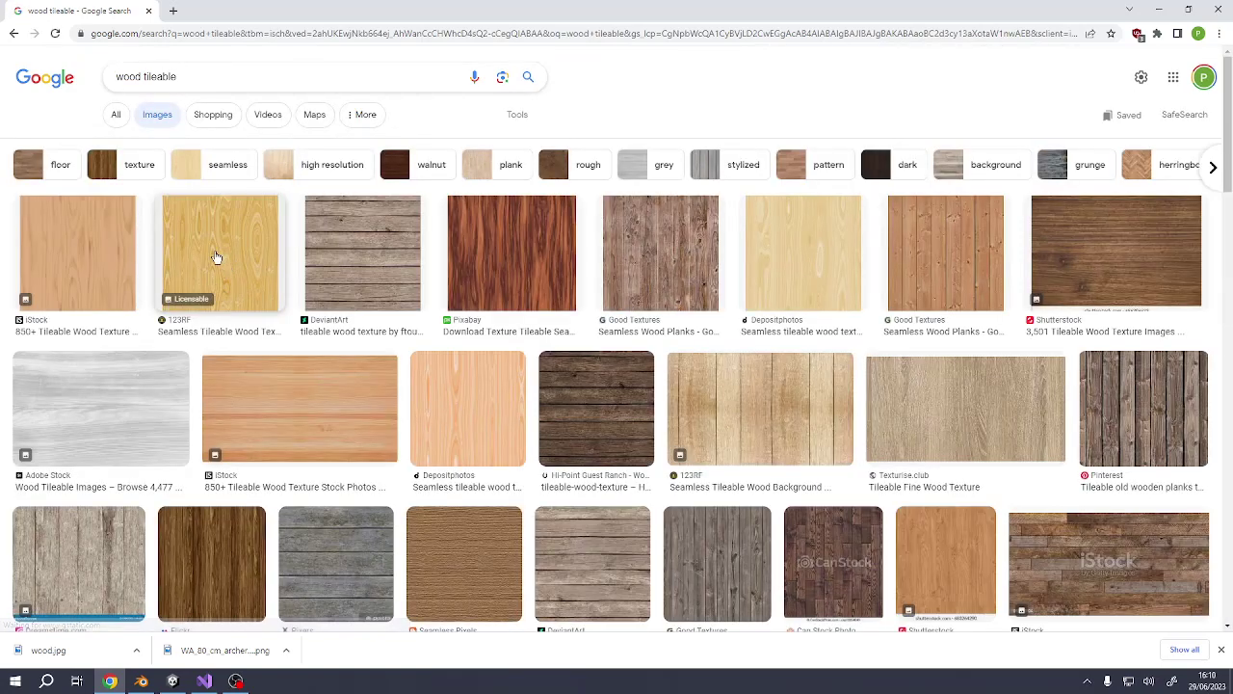
Save the Seamless Wood Planks image under the name 'wood tileable' in the Materials folder
{"action": "left_click", "coordinate": [216, 264]}
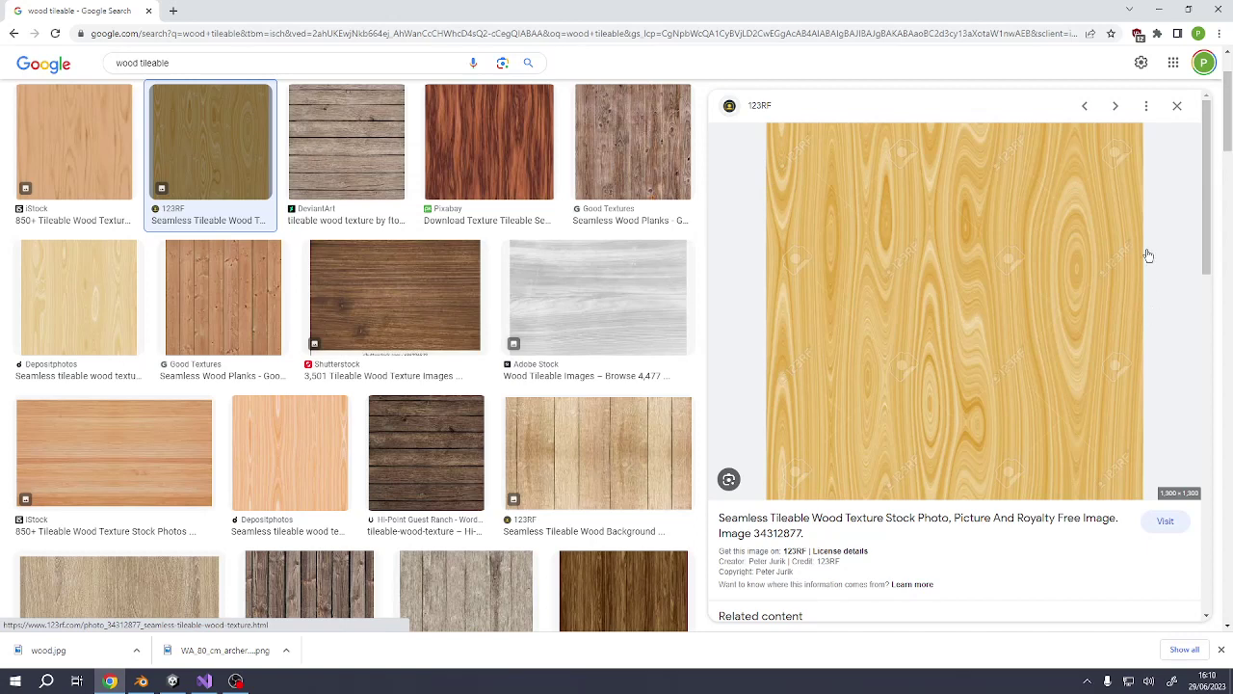
{"action": "left_click", "coordinate": [257, 342]}
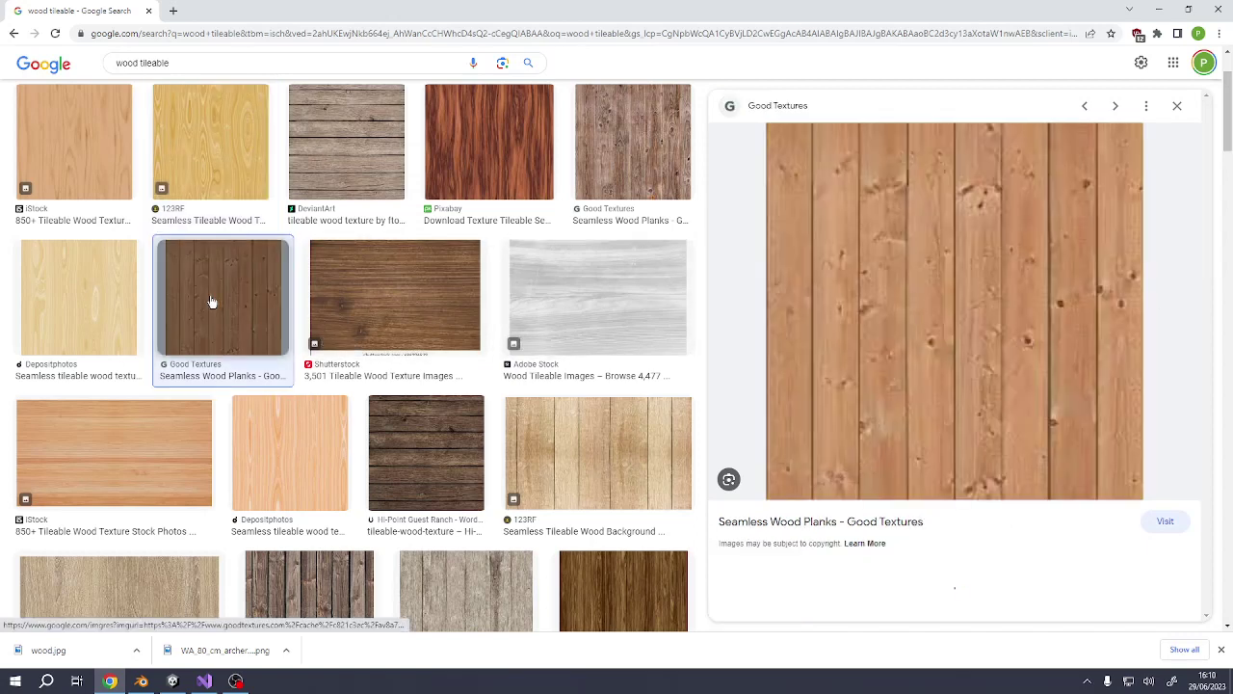
{"action": "right_click", "coordinate": [954, 239]}
{"action": "left_click", "coordinate": [1004, 371]}
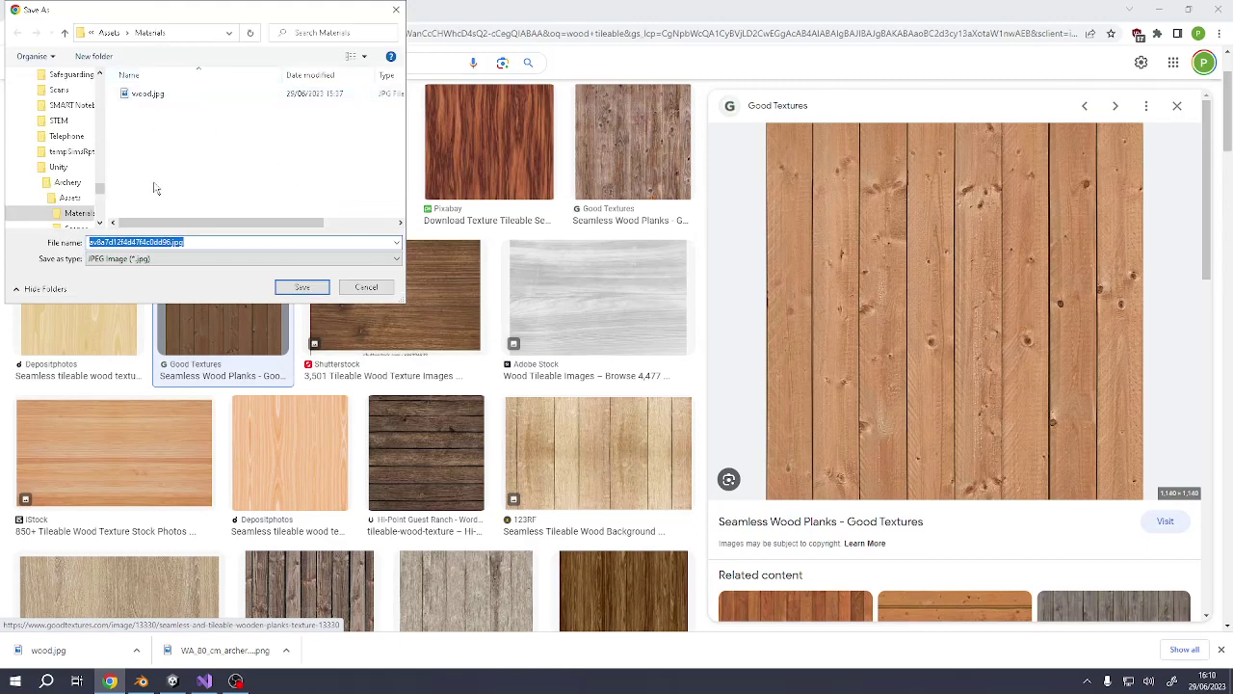
{"action": "type", "text": "wood t"}
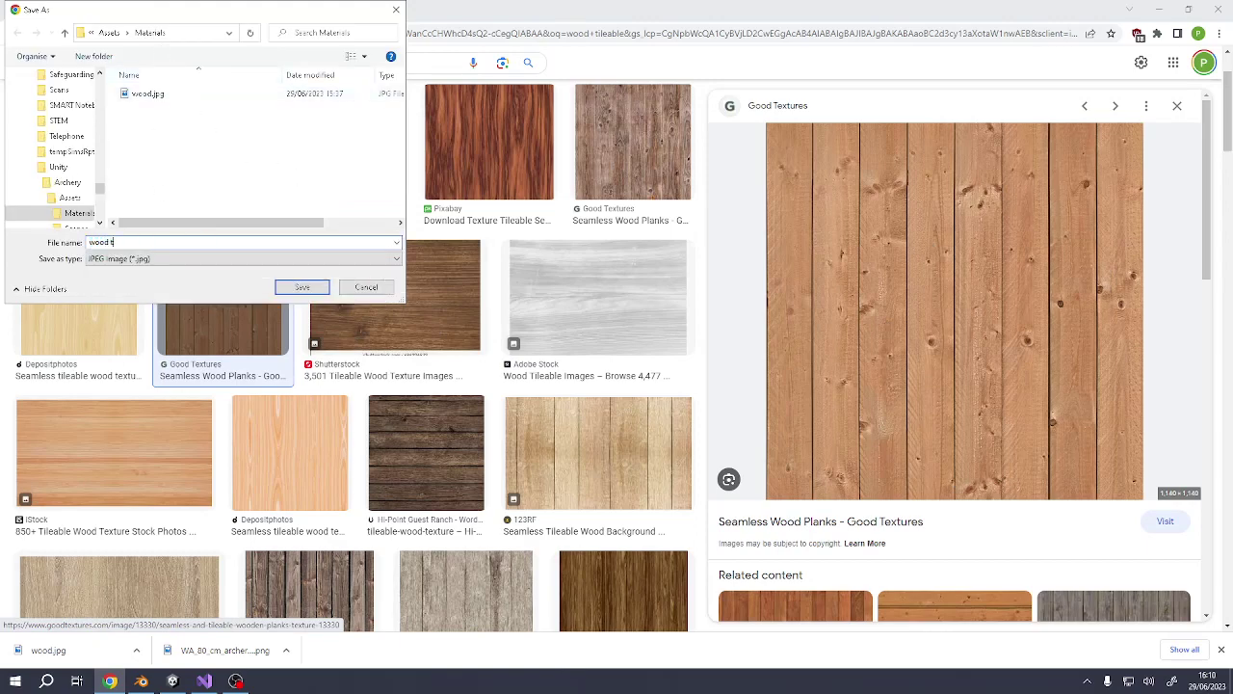
{"action": "type", "text": "ileable"}
Finish saving the image, then give Blender's post a new material named 'Wood'
{"action": "key", "text": "Return"}
{"action": "key", "text": "alt+Tab"}
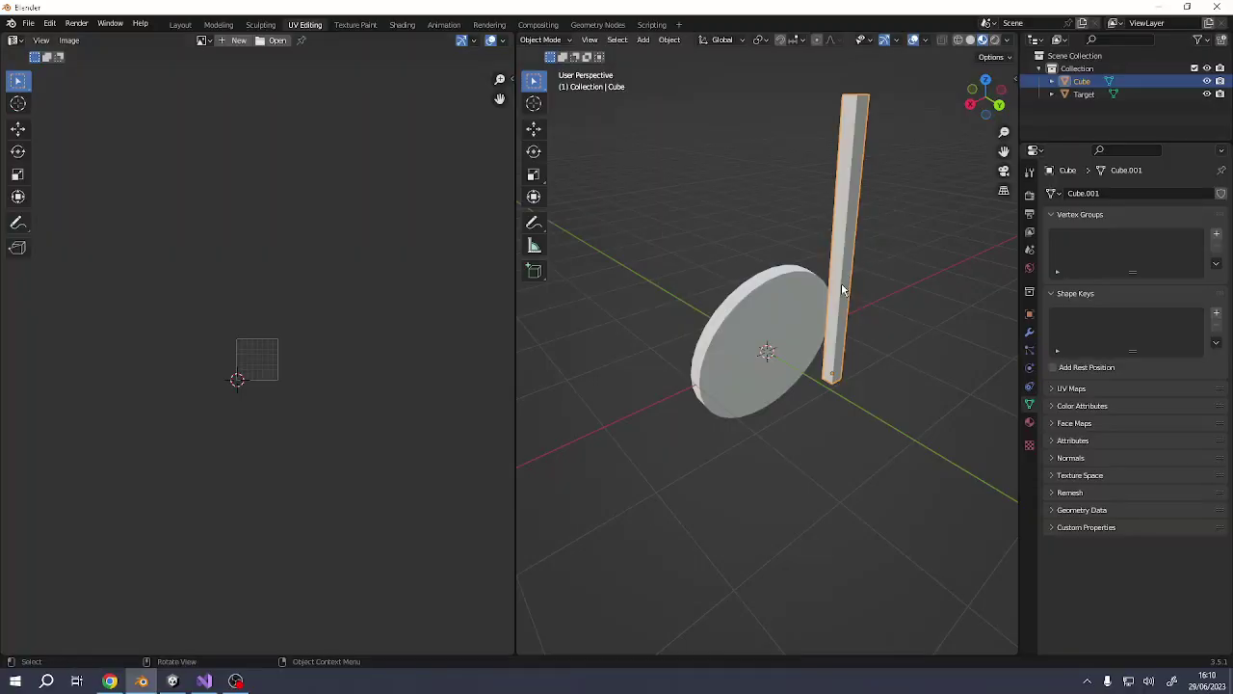
{"action": "middle_click_drag", "start_coordinate": [922, 139], "coordinate": [973, 327]}
{"action": "left_click", "coordinate": [1029, 423]}
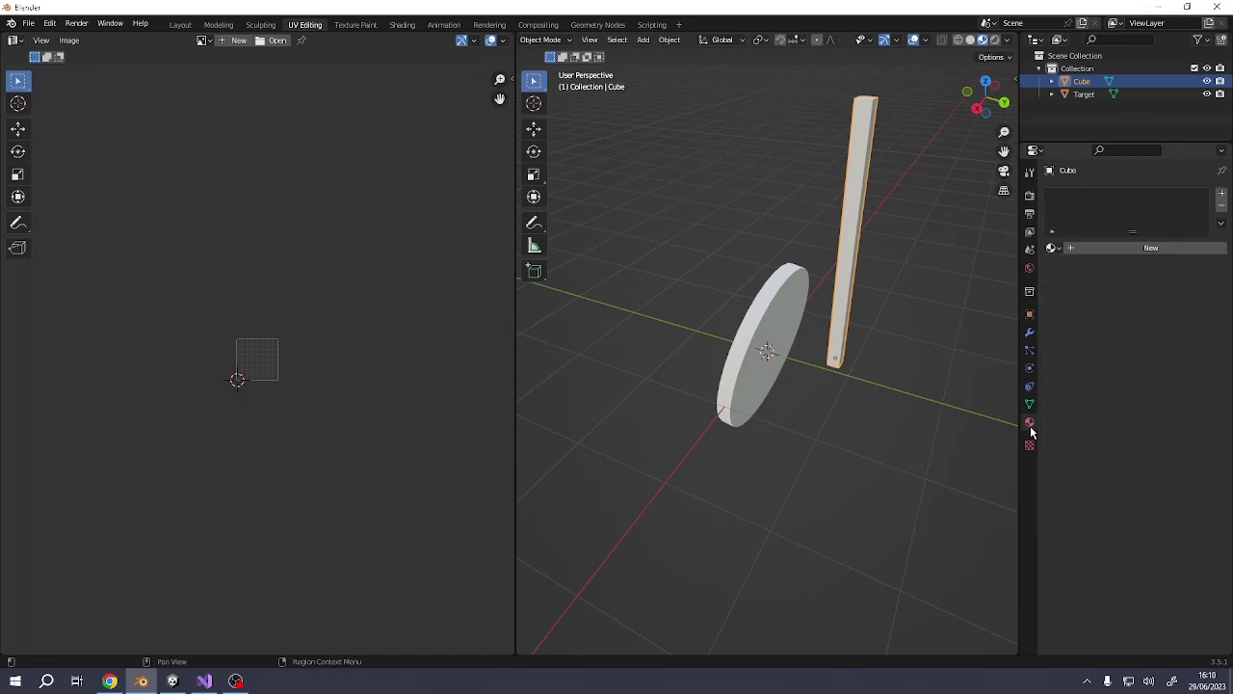
{"action": "left_click", "coordinate": [1131, 248]}
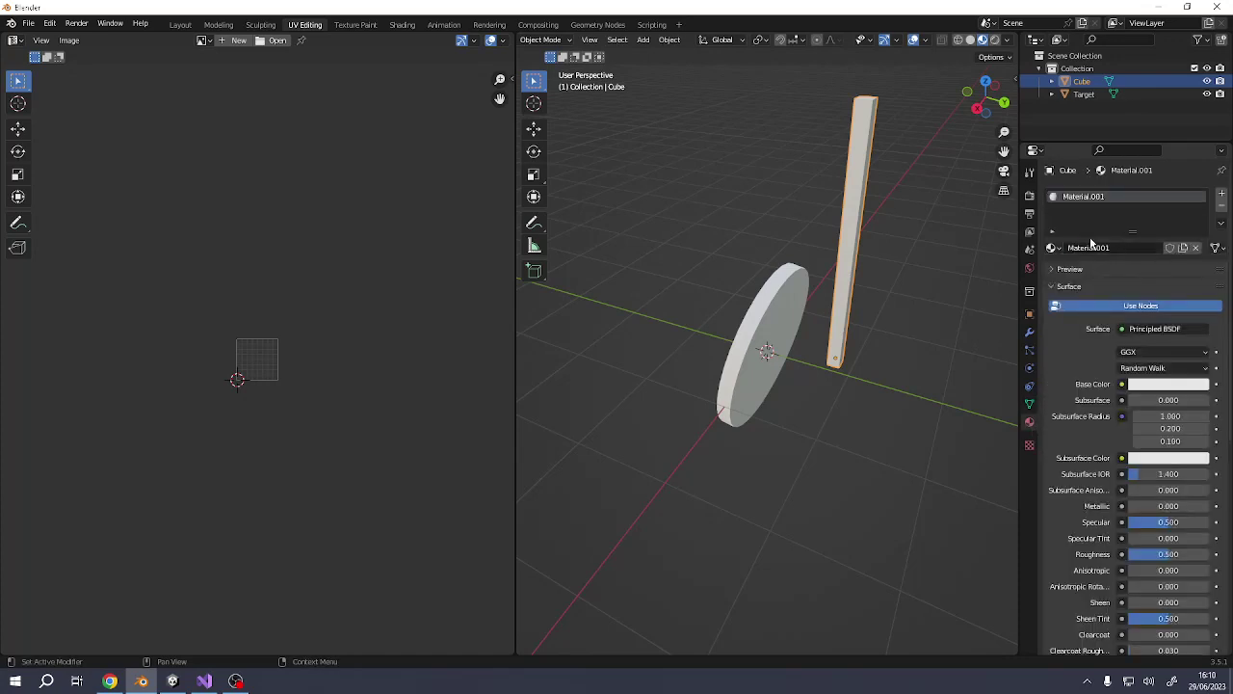
{"action": "left_click", "coordinate": [1092, 247]}
{"action": "left_click", "coordinate": [1085, 247]}
{"action": "left_click_drag", "start_coordinate": [1135, 256], "coordinate": [1057, 244]}
{"action": "type", "text": "Wood"}
{"action": "key", "text": "Return"}
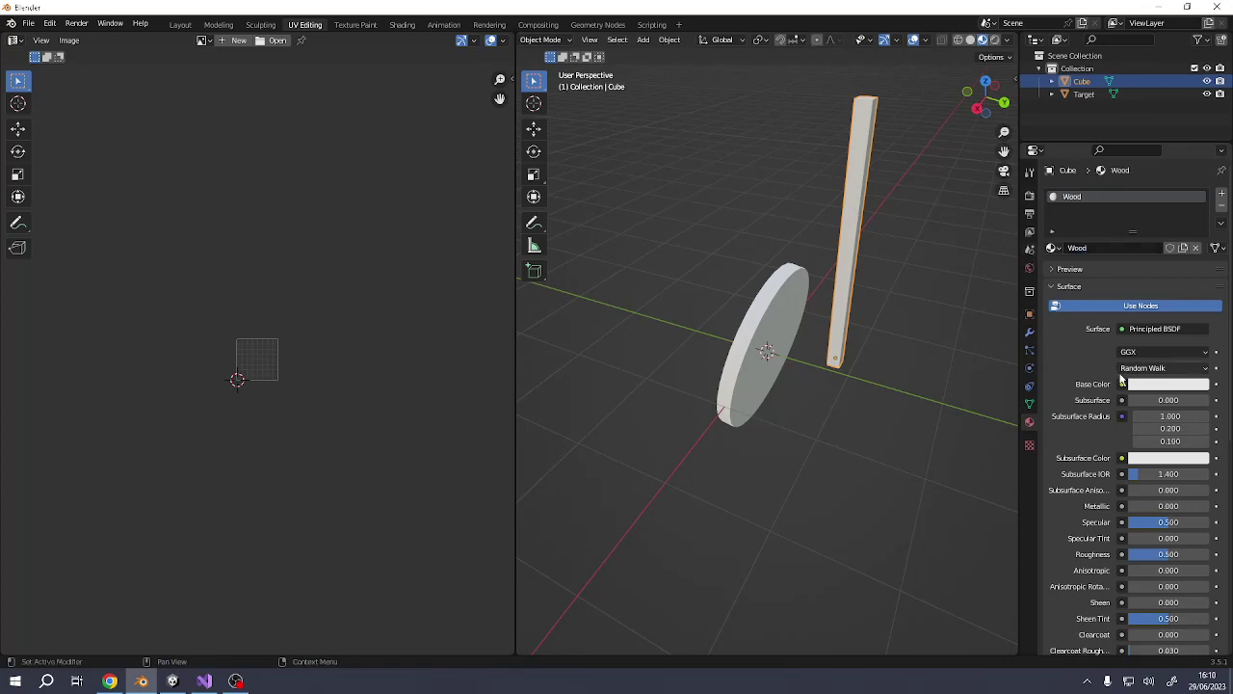
Set the Wood material's Base Color to an Image Texture using wood tileable.jpg from Materials
{"action": "left_click", "coordinate": [1123, 384]}
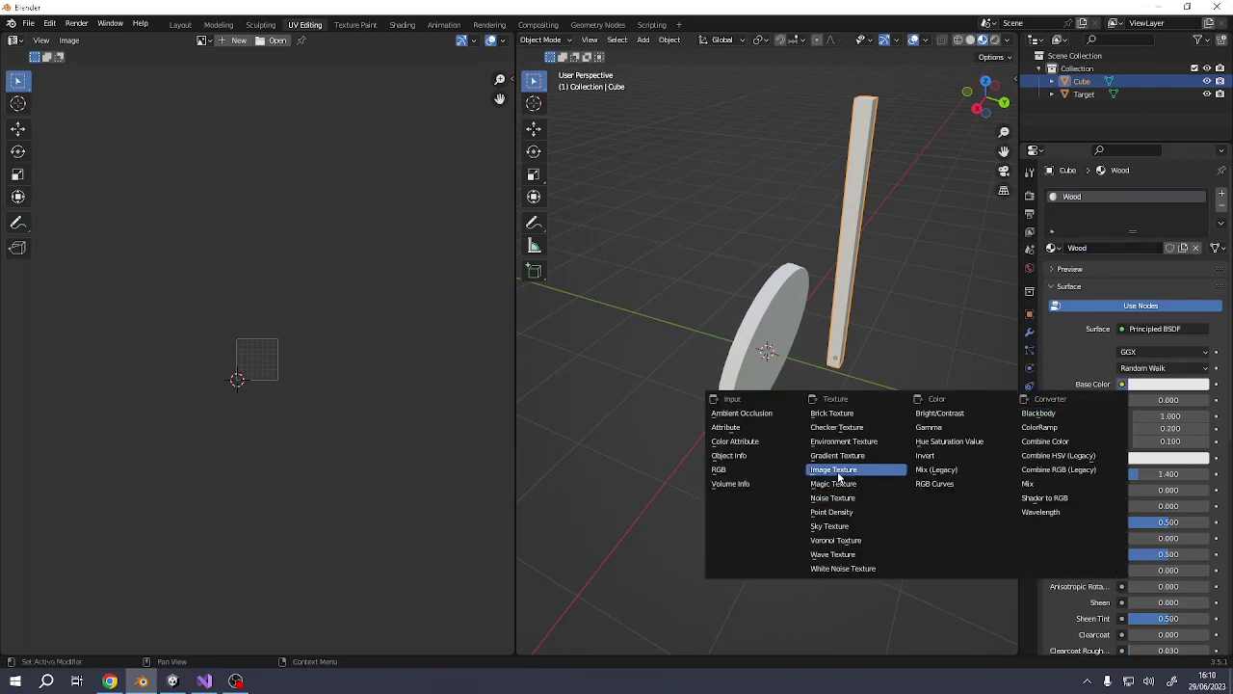
{"action": "left_click", "coordinate": [835, 470]}
{"action": "left_click", "coordinate": [1190, 399]}
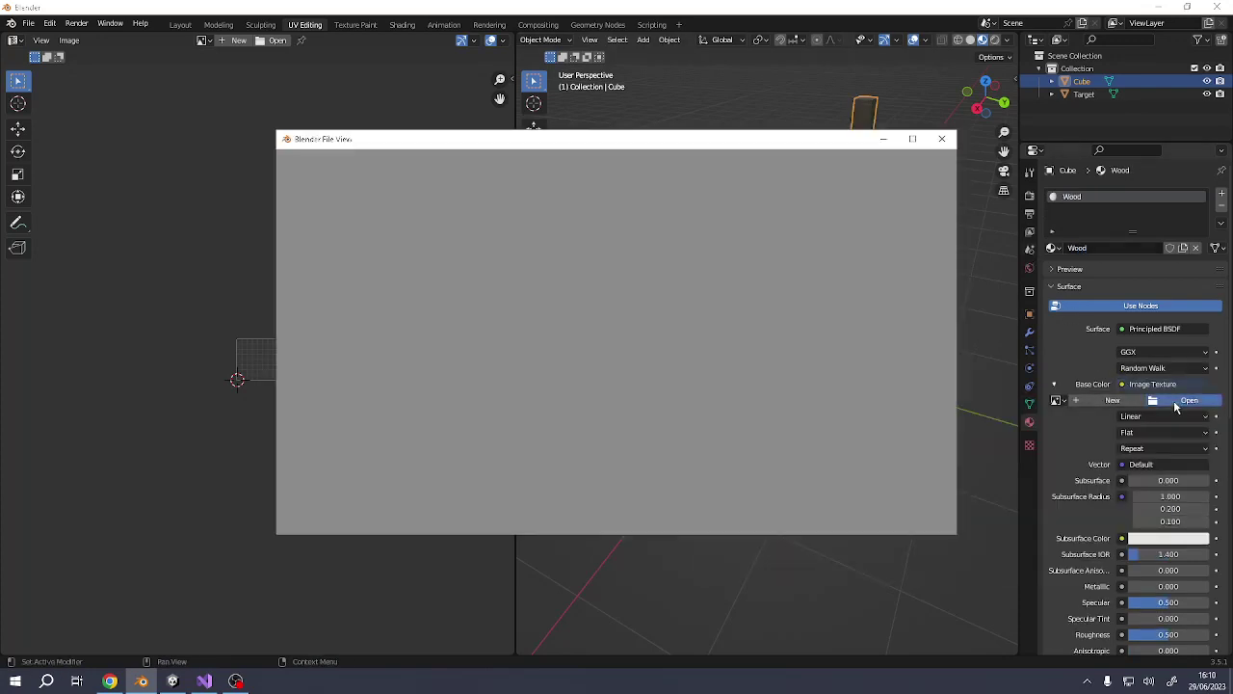
{"action": "left_click", "coordinate": [312, 511]}
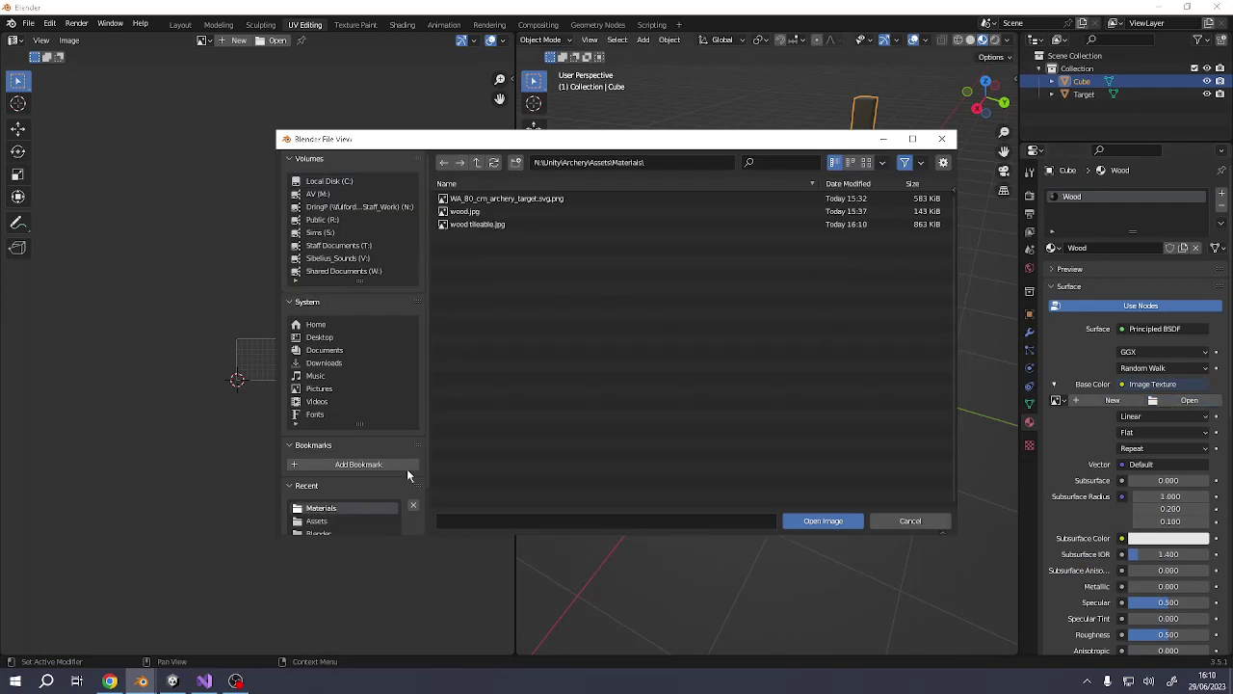
{"action": "double_click", "coordinate": [493, 228]}
{"action": "middle_click_drag", "start_coordinate": [722, 243], "coordinate": [711, 231]}
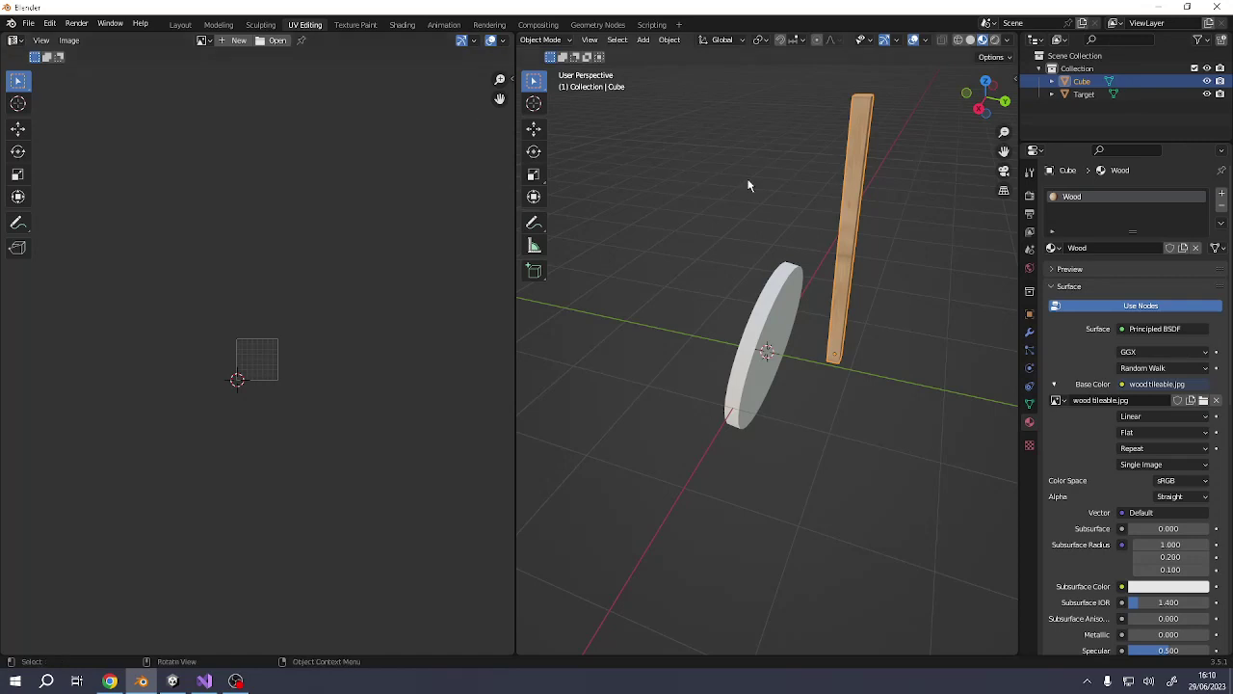
Show wood tileable.jpg in the image view and UV-unwrap all of the post's faces
{"action": "left_click", "coordinate": [203, 41]}
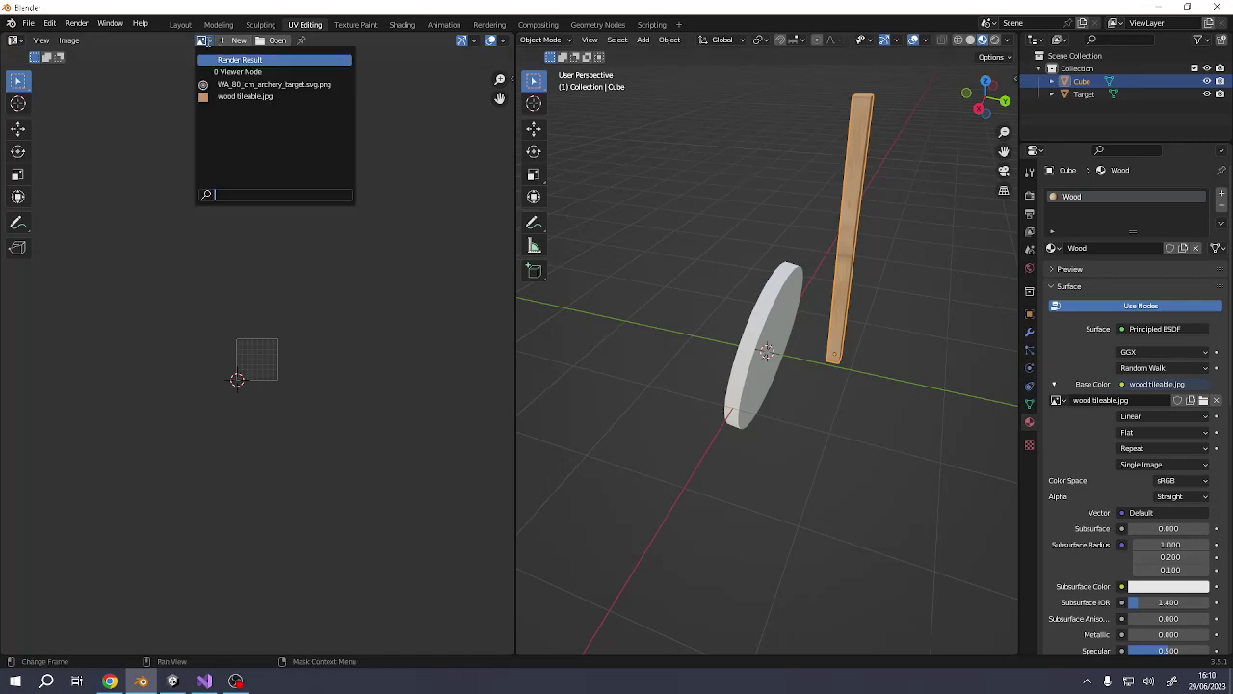
{"action": "left_click", "coordinate": [218, 96]}
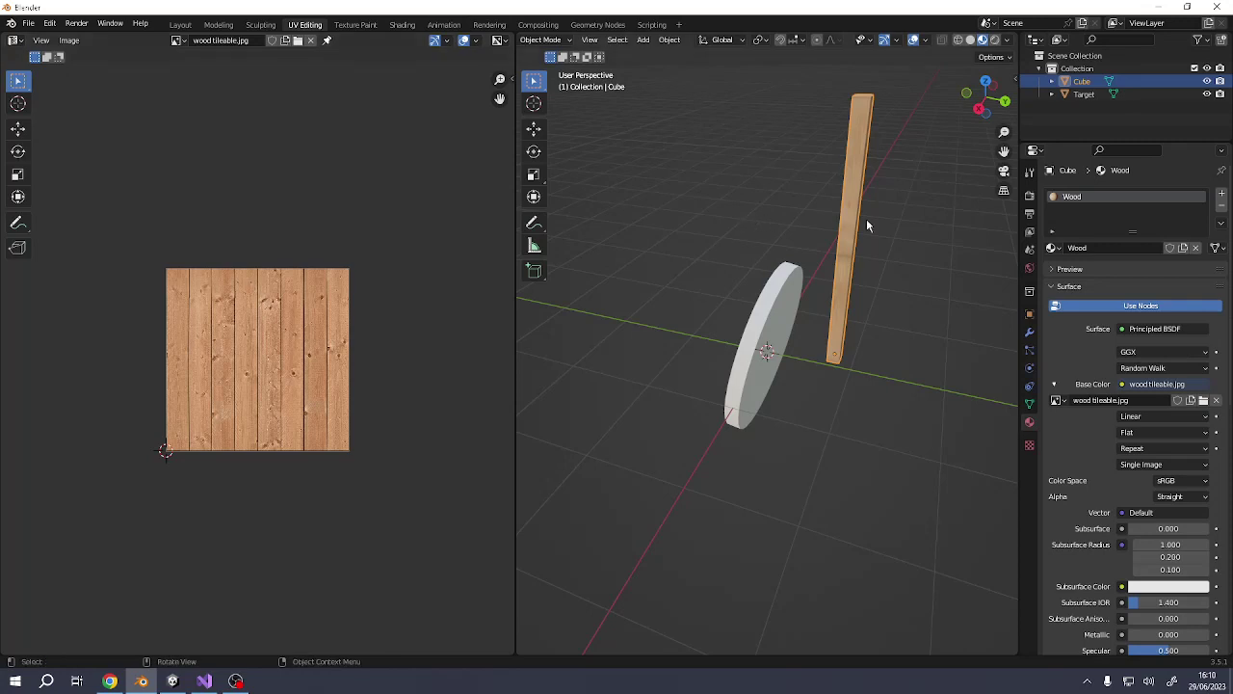
{"action": "key", "text": "Tab"}
{"action": "key", "text": "alt+a"}
{"action": "key", "text": "a"}
{"action": "key", "text": "u"}
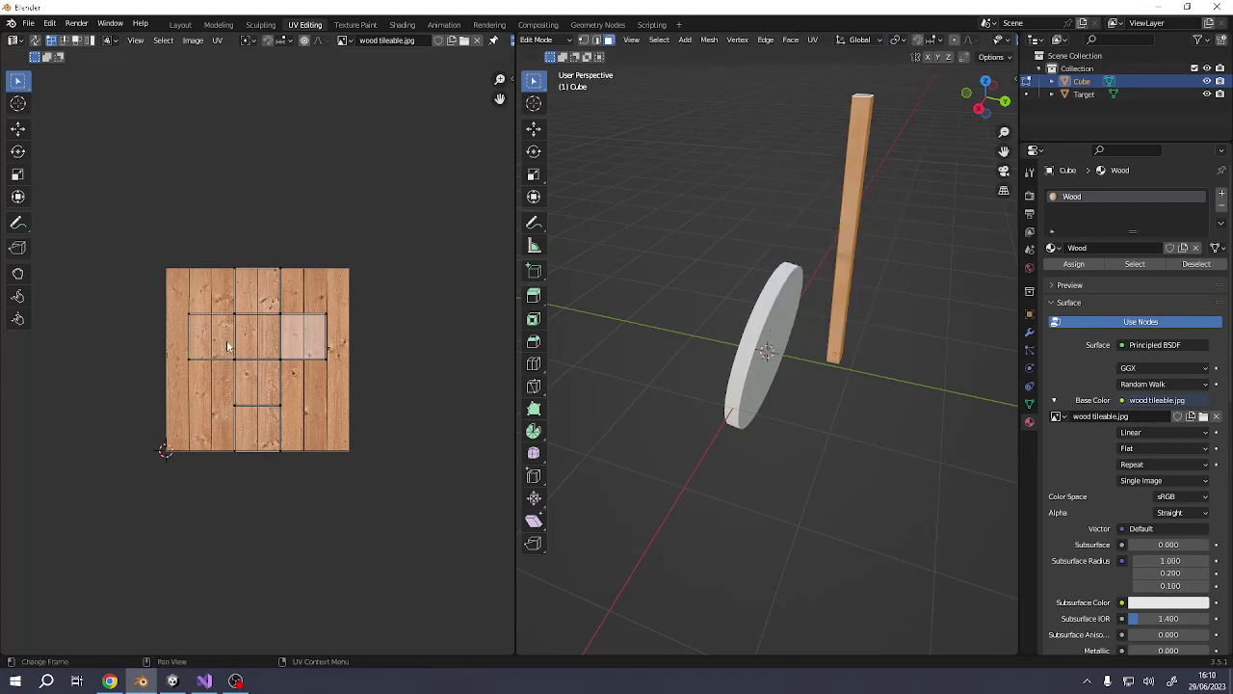
Return to the Modeling workspace to view the textured post beside the disk
{"action": "middle_click_drag", "start_coordinate": [930, 306], "coordinate": [742, 311]}
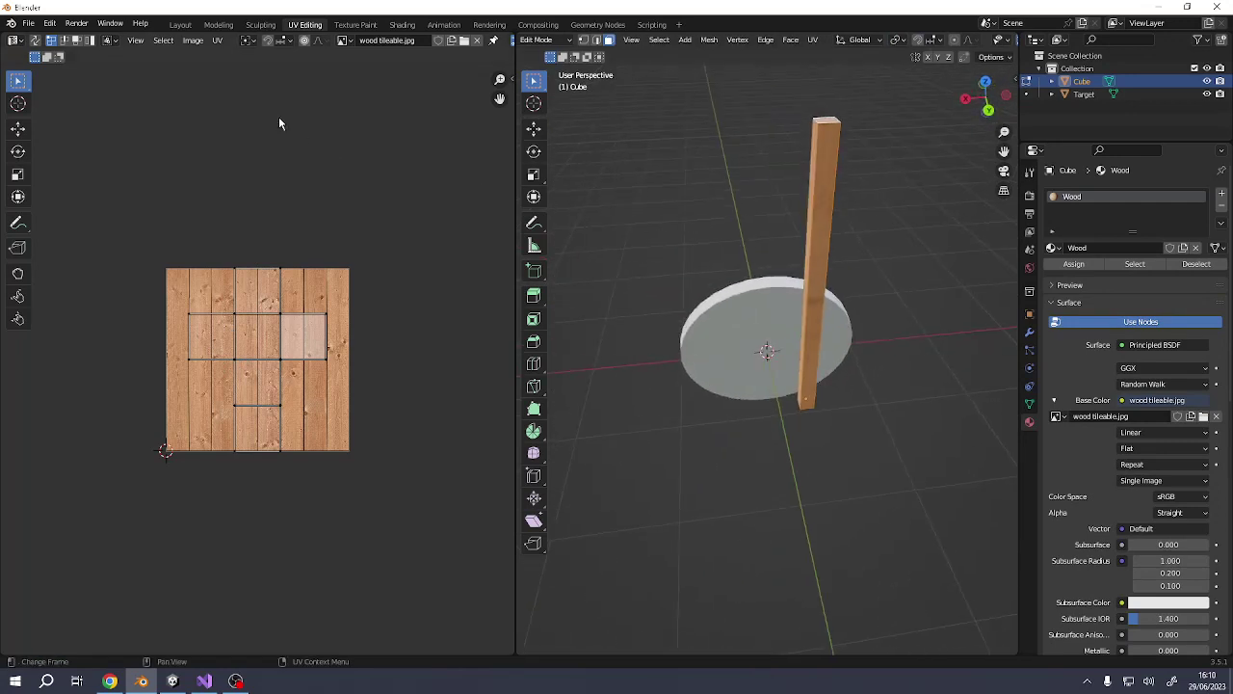
{"action": "left_click", "coordinate": [218, 24]}
{"action": "mouse_move", "coordinate": [495, 218]}
{"action": "middle_mouse_down"}
{"action": "mouse_move", "coordinate": [448, 296]}
{"action": "mouse_move", "coordinate": [647, 250]}
{"action": "middle_mouse_up"}
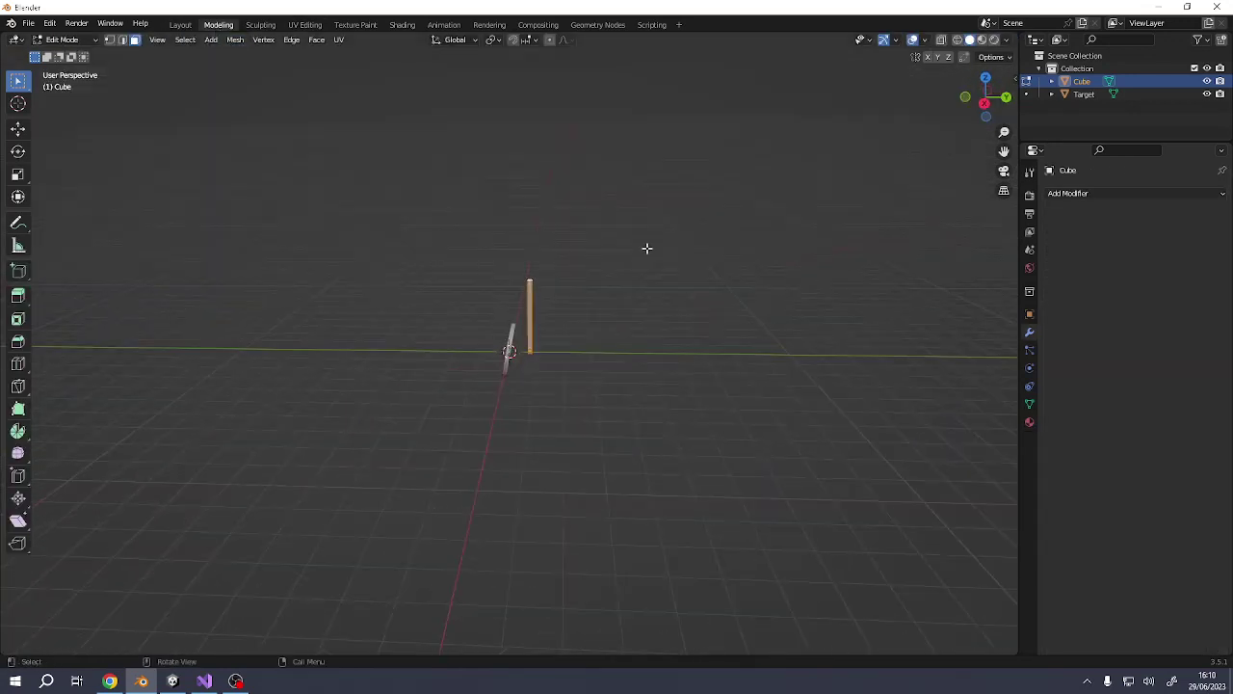
Turn on Material Preview shading and the four-pane Quad View
{"action": "left_click", "coordinate": [981, 39]}
{"action": "scroll", "coordinate": [540, 366], "scroll_direction": "up", "scroll_amount": 4}
{"action": "mouse_move", "coordinate": [540, 366]}
{"action": "middle_mouse_down"}
{"action": "mouse_move", "coordinate": [675, 350]}
{"action": "mouse_move", "coordinate": [603, 347]}
{"action": "mouse_move", "coordinate": [592, 268]}
{"action": "mouse_move", "coordinate": [598, 278]}
{"action": "middle_mouse_up"}
{"action": "key", "text": "ctrl+alt+q"}
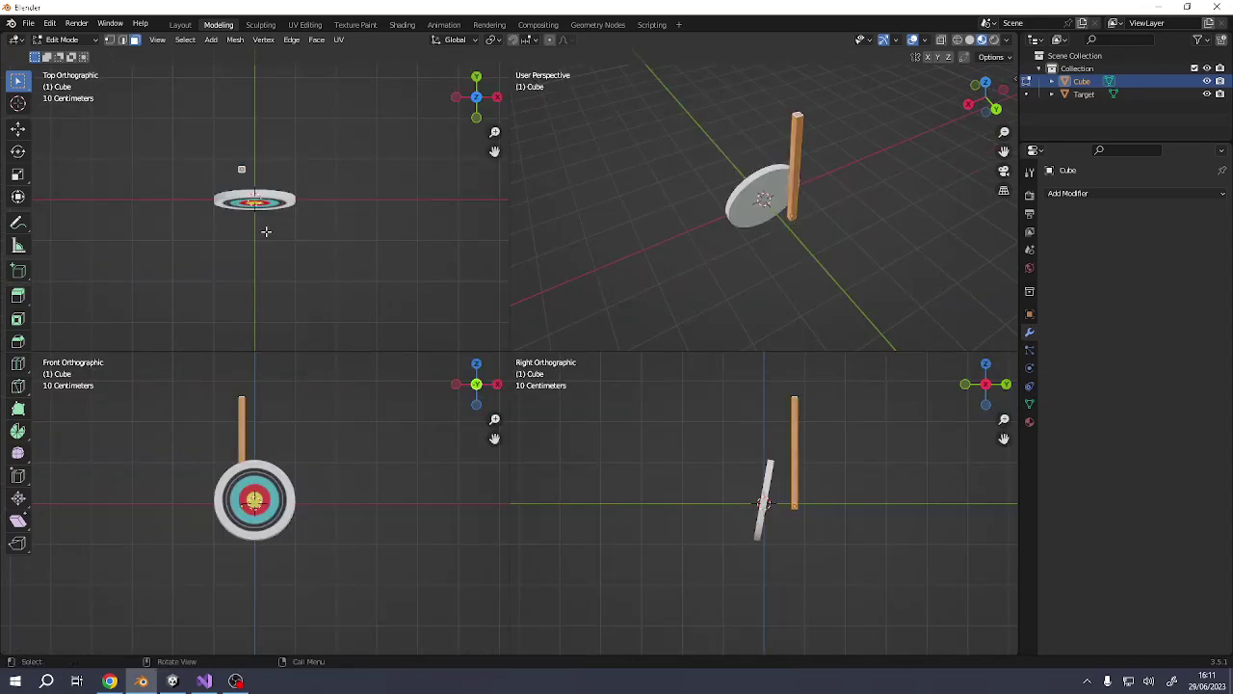
{"action": "key", "text": "ctrl+alt+q"}
{"action": "key", "text": "ctrl+alt+q"}
{"action": "key", "text": "ctrl+alt+q"}
{"action": "key", "text": "ctrl+alt+q"}
Move the post below the target and tilt it at an angle as the first leg
{"action": "key", "text": "g"}
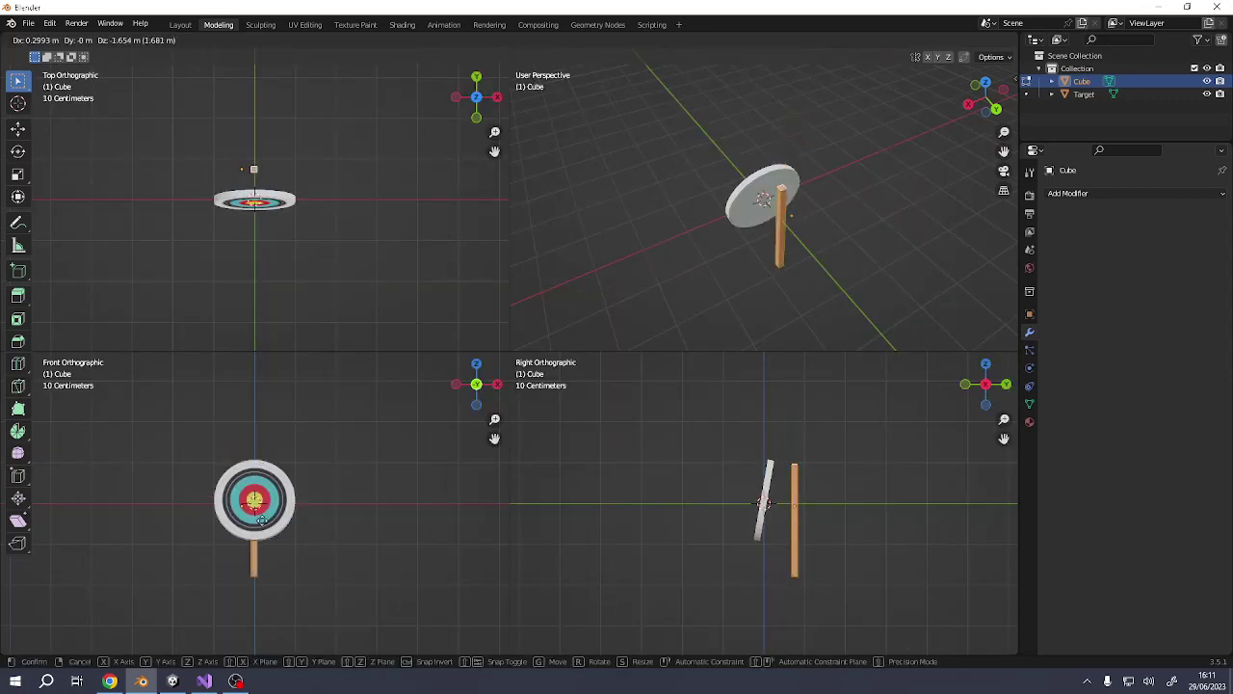
{"action": "left_click", "coordinate": [266, 520]}
{"action": "key", "text": "r"}
{"action": "left_click", "coordinate": [267, 508]}
{"action": "key", "text": "g"}
{"action": "left_click", "coordinate": [246, 514]}
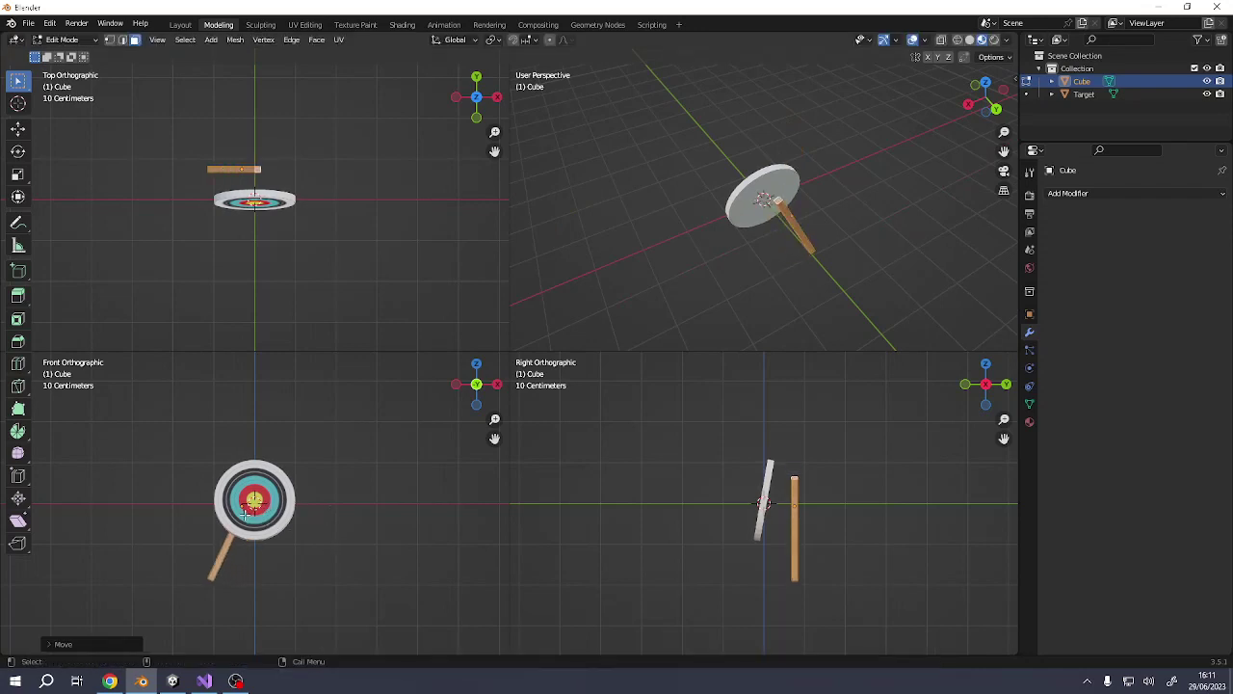
Duplicate the post as a second leg, angled outward to the right
{"action": "key", "text": "shift+d"}
{"action": "left_click", "coordinate": [318, 515]}
{"action": "key", "text": "r"}
{"action": "left_click", "coordinate": [328, 467]}
{"action": "key", "text": "g"}
{"action": "left_click", "coordinate": [299, 514]}
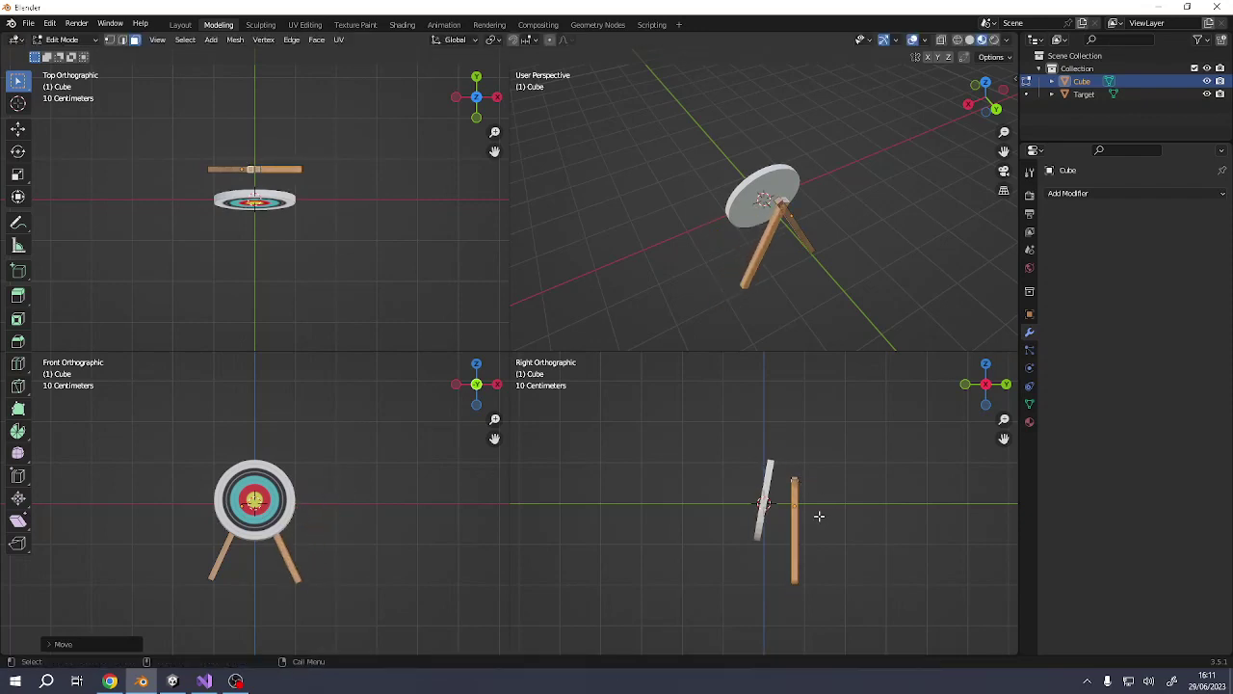
Nudge the legs into their final A-frame positions behind the target
{"action": "scroll", "coordinate": [792, 462], "scroll_direction": "up", "scroll_amount": 1}
{"action": "middle_click_drag", "start_coordinate": [771, 251], "coordinate": [767, 212]}
{"action": "key", "text": "g"}
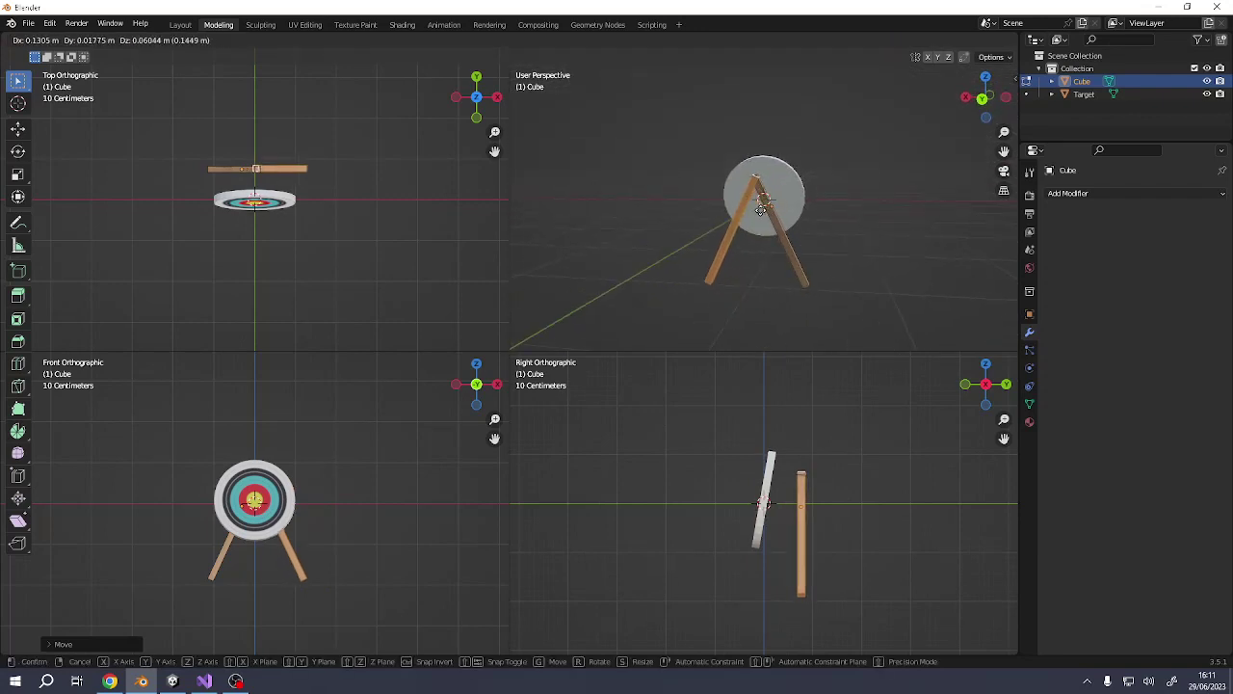
{"action": "left_click", "coordinate": [761, 208]}
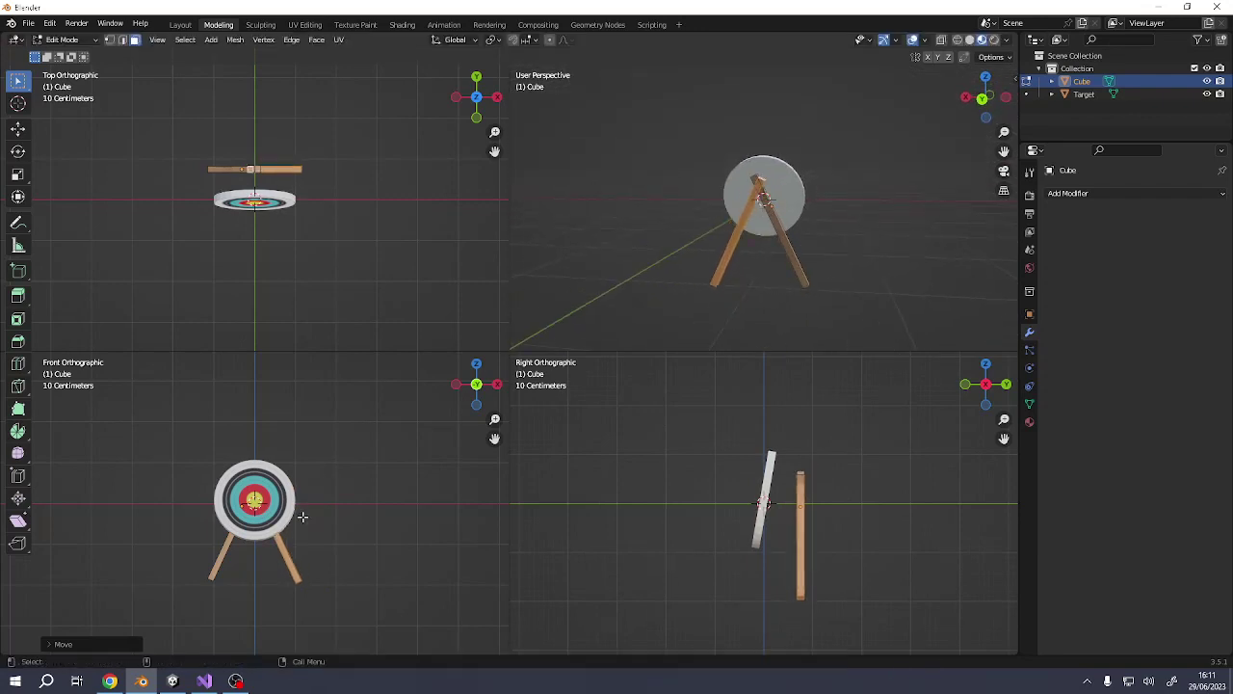
{"action": "key", "text": "g"}
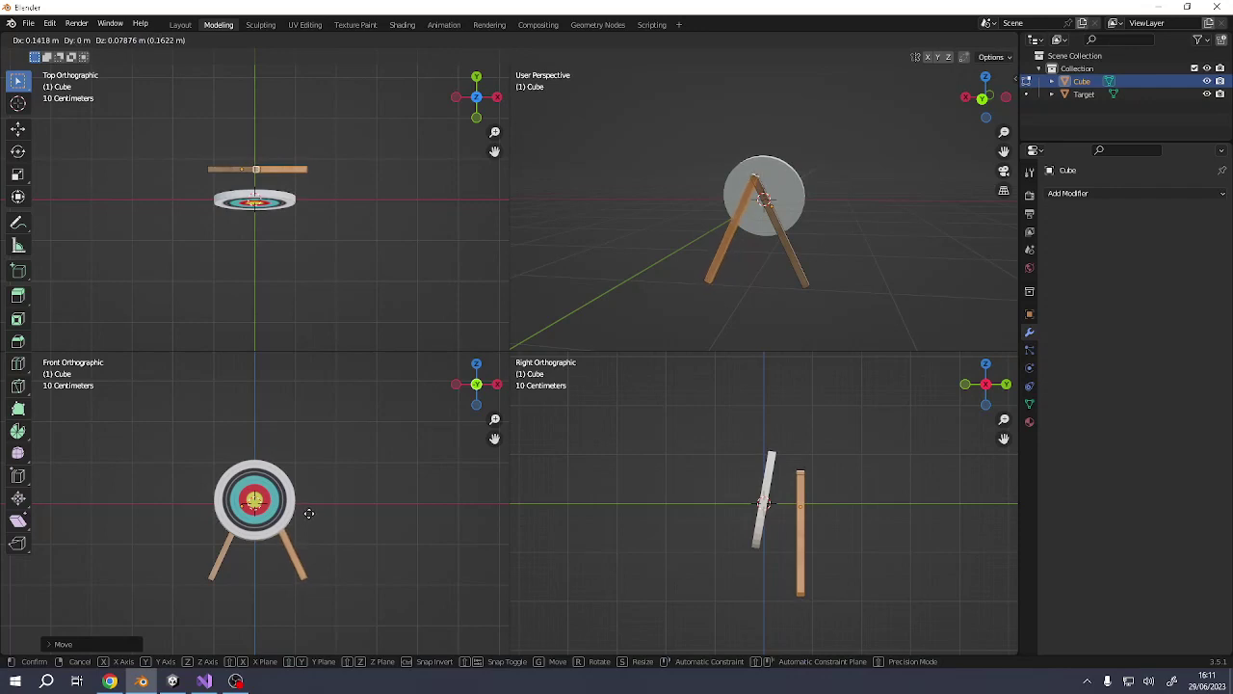
{"action": "left_click", "coordinate": [308, 512]}
{"action": "middle_click_drag", "start_coordinate": [617, 218], "coordinate": [727, 212]}
Select the whole stand, tilt it backward and move it toward the target
{"action": "key", "text": "a"}
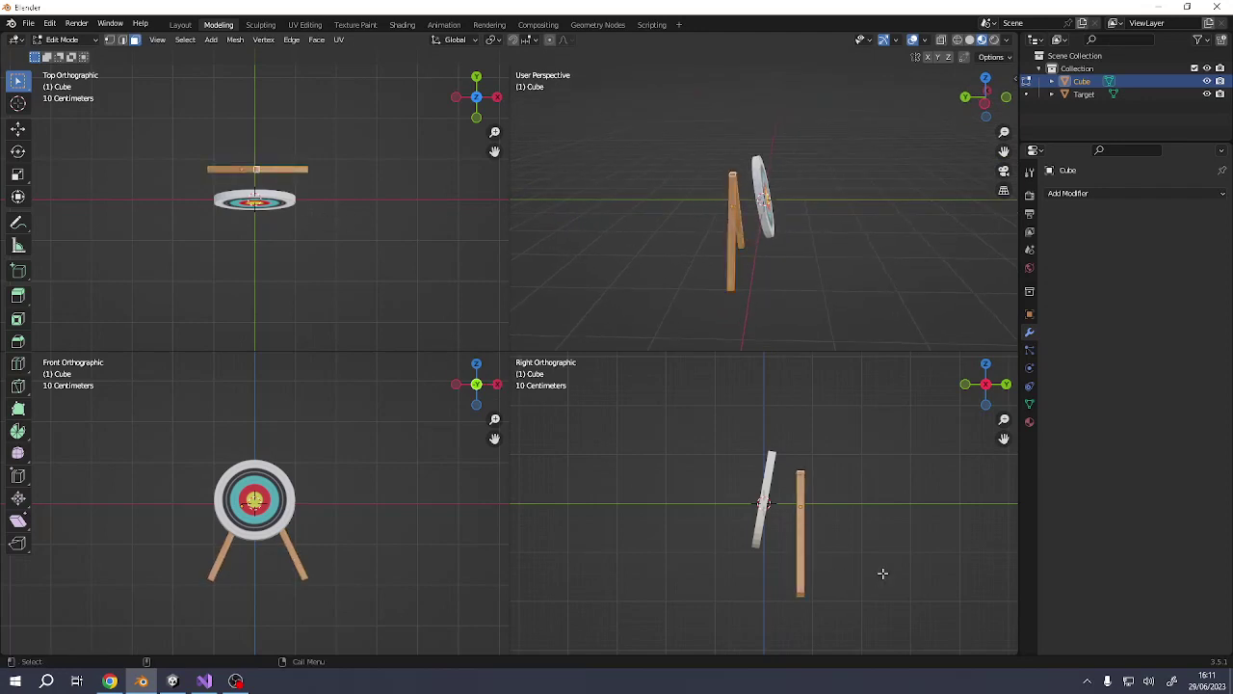
{"action": "key", "text": "r"}
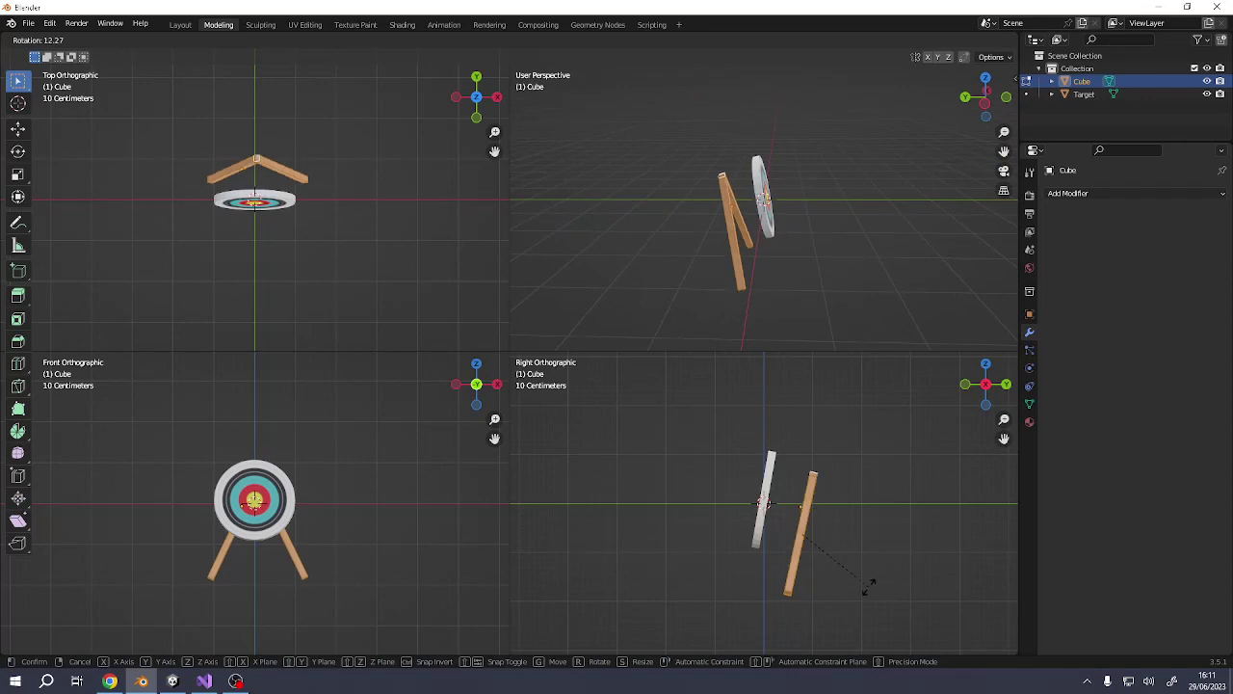
{"action": "left_click", "coordinate": [869, 586]}
{"action": "key", "text": "g"}
{"action": "left_click", "coordinate": [814, 506]}
Try a further rotation of the stand, then undo it
{"action": "key", "text": "r"}
{"action": "right_click", "coordinate": [816, 499]}
{"action": "key", "text": "r"}
{"action": "left_click", "coordinate": [844, 482]}
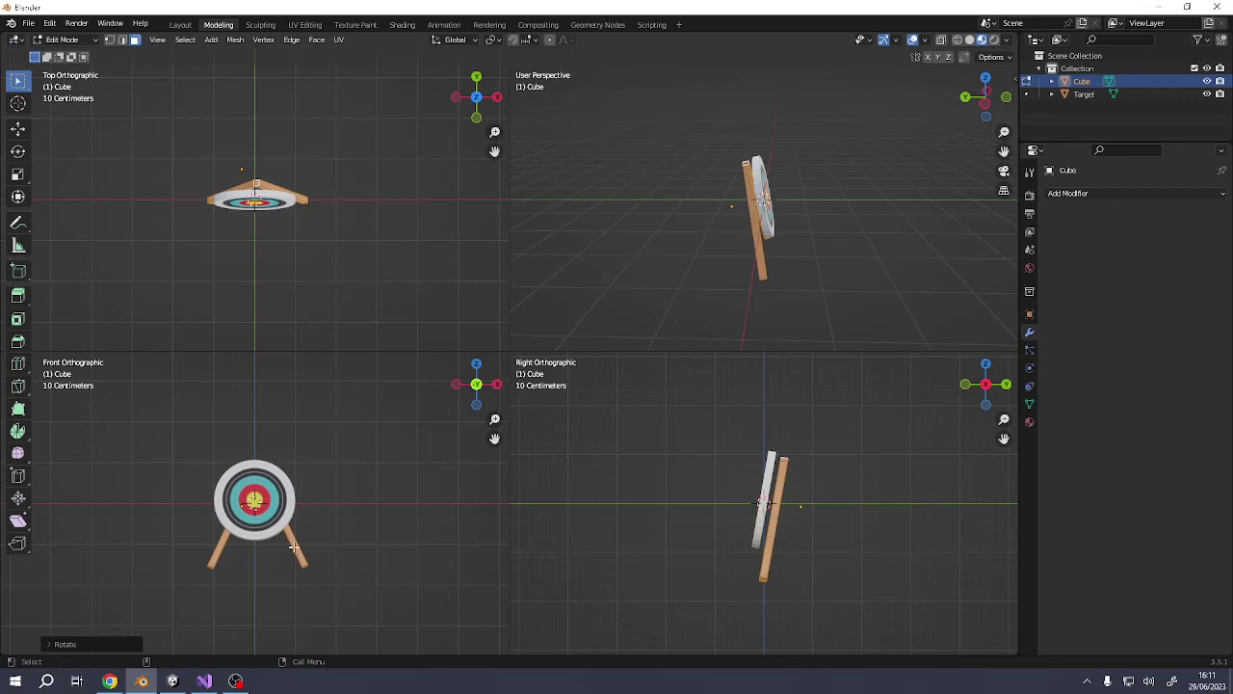
{"action": "key", "text": "ctrl+z"}
{"action": "middle_click_drag", "start_coordinate": [773, 333], "coordinate": [897, 275]}
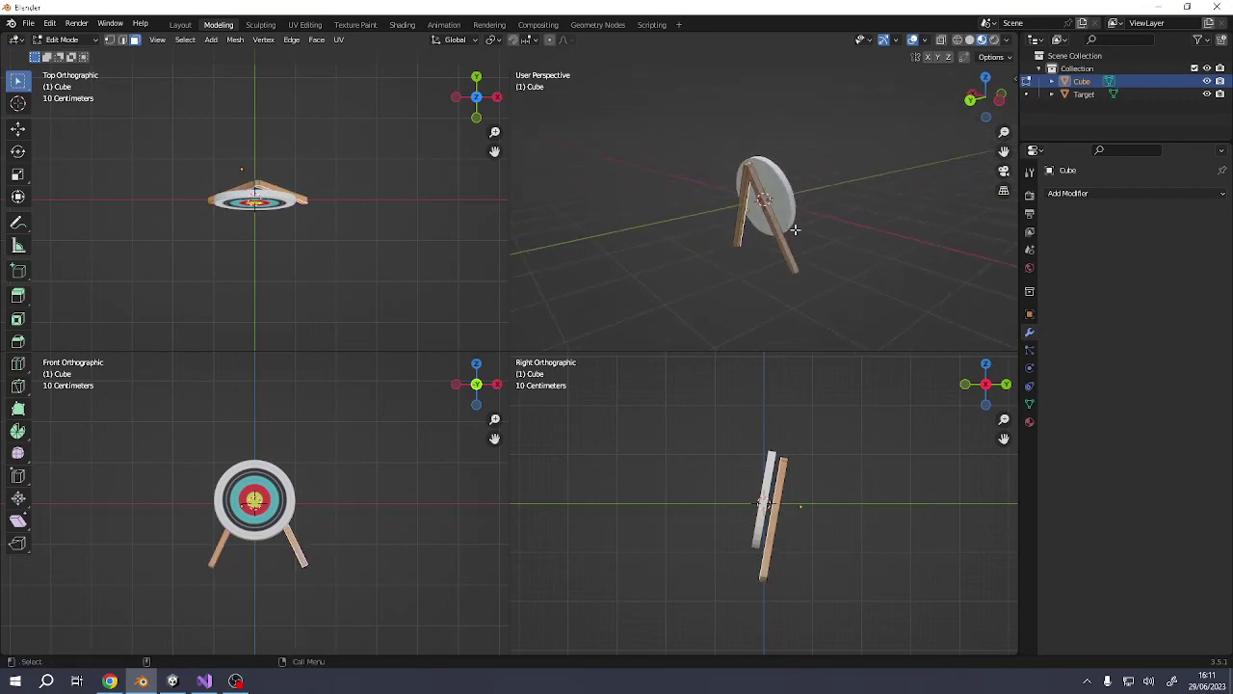
Duplicate one leg as a third leg, then tilt and position it
{"action": "key", "text": "ctrl+l"}
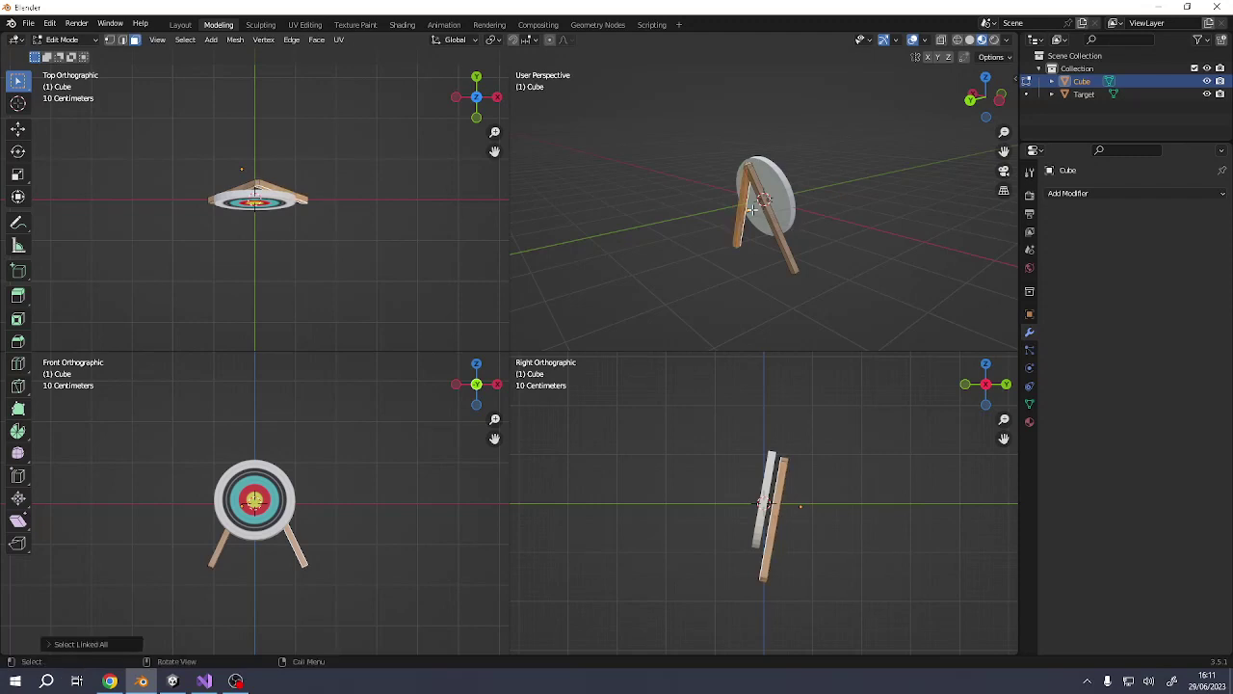
{"action": "key", "text": "shift+d"}
{"action": "left_click", "coordinate": [345, 199]}
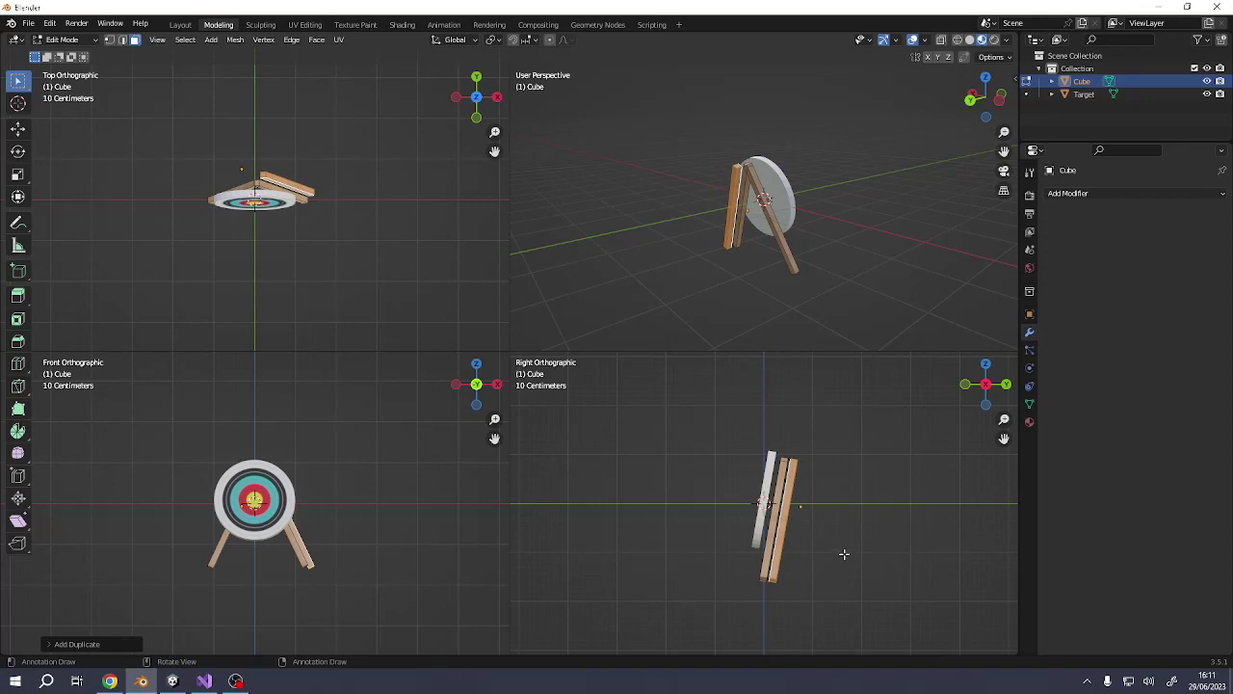
{"action": "key", "text": "r"}
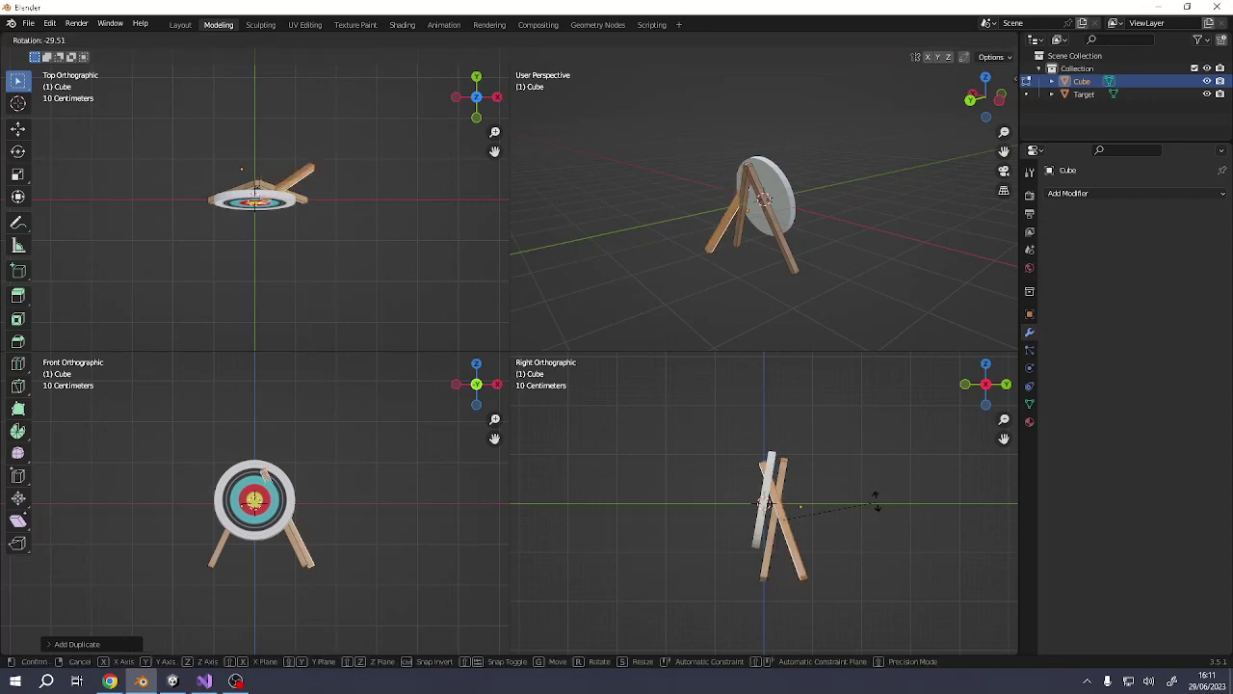
{"action": "left_click", "coordinate": [875, 498]}
{"action": "key", "text": "g"}
{"action": "left_click", "coordinate": [802, 480]}
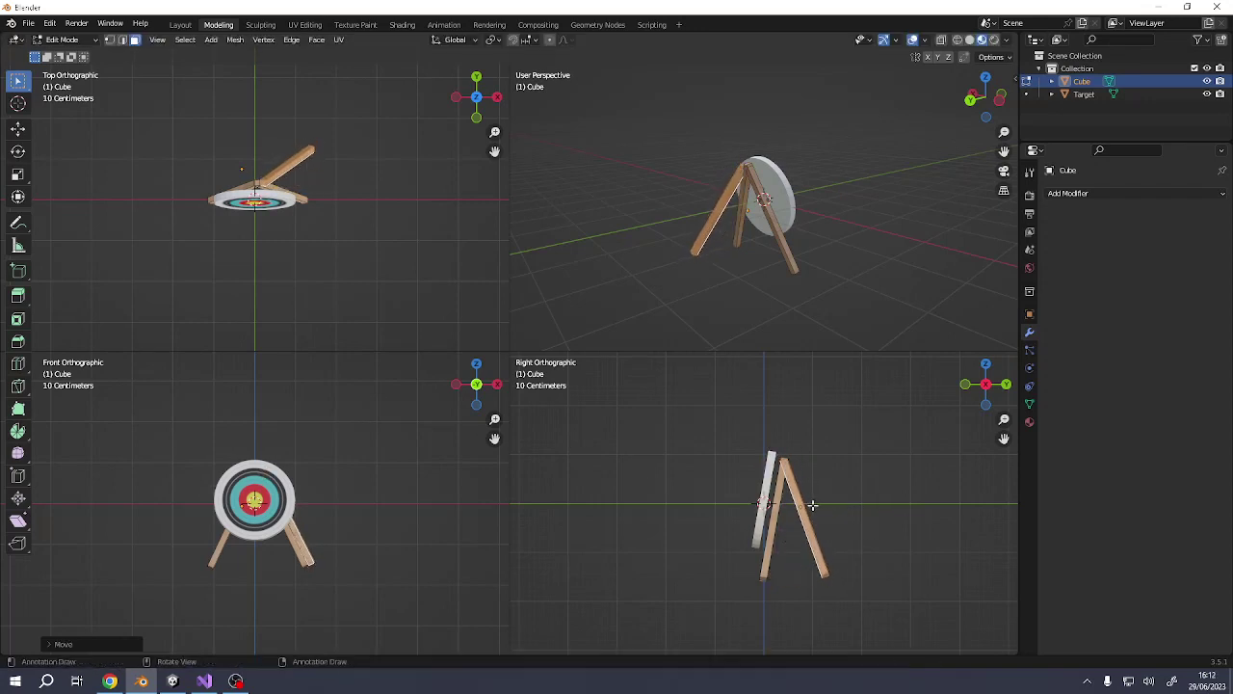
{"action": "middle_click_drag", "start_coordinate": [703, 204], "coordinate": [669, 199]}
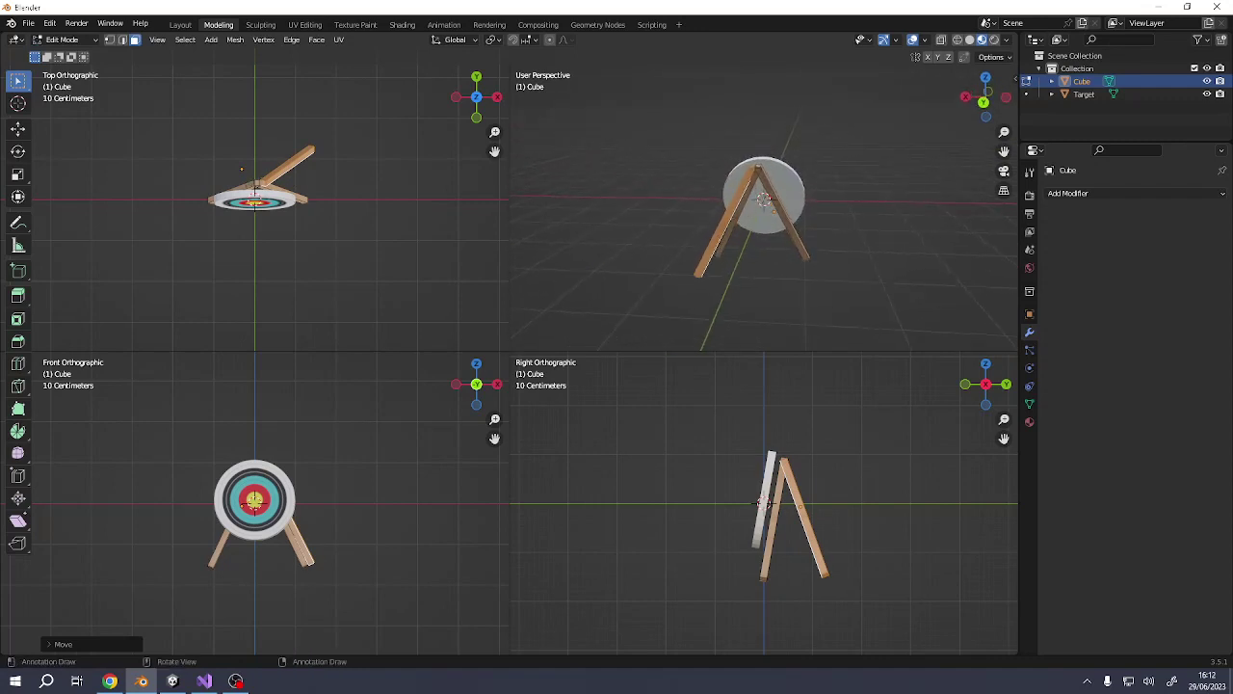
Stand the third leg upright at the target's centre, then angle it back behind
{"action": "key", "text": "r"}
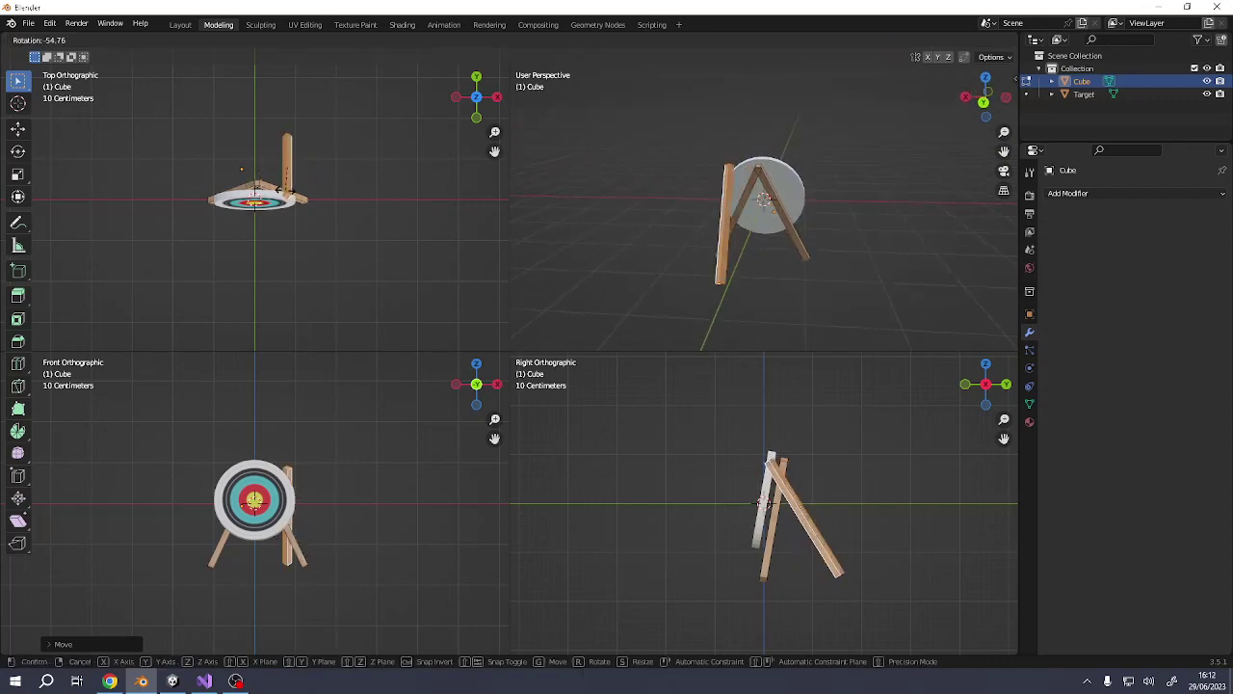
{"action": "left_click", "coordinate": [324, 307]}
{"action": "key", "text": "g"}
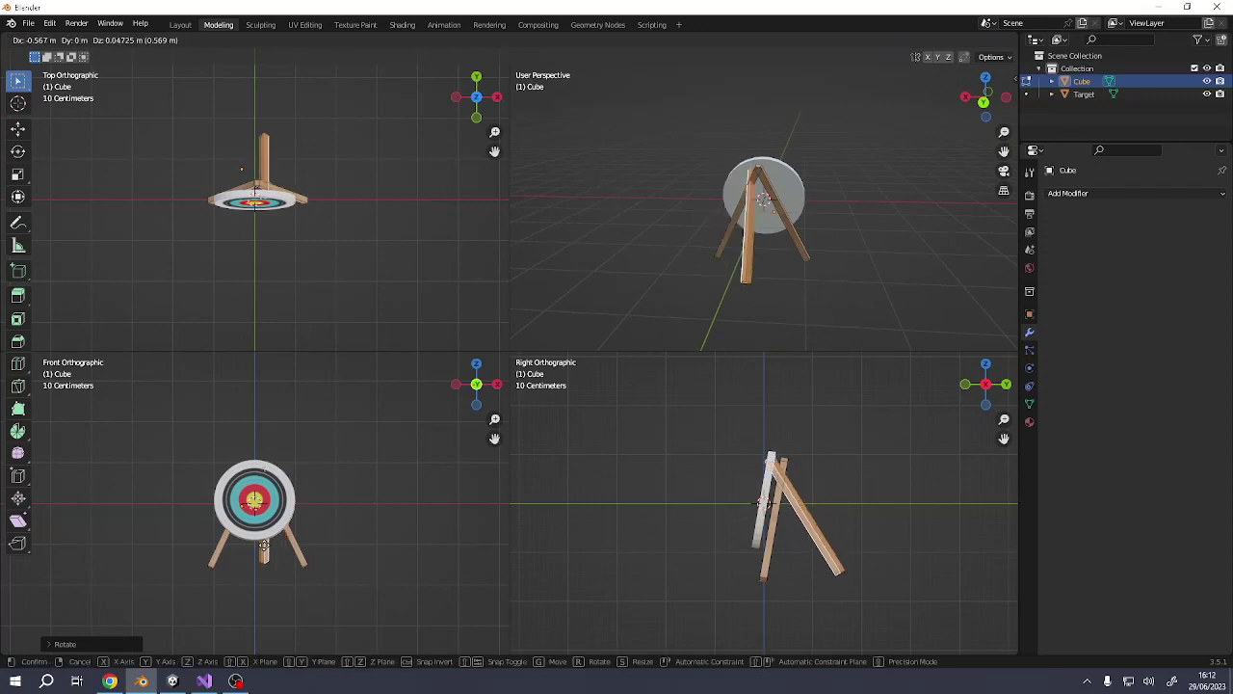
{"action": "left_click", "coordinate": [696, 545]}
{"action": "key", "text": "r"}
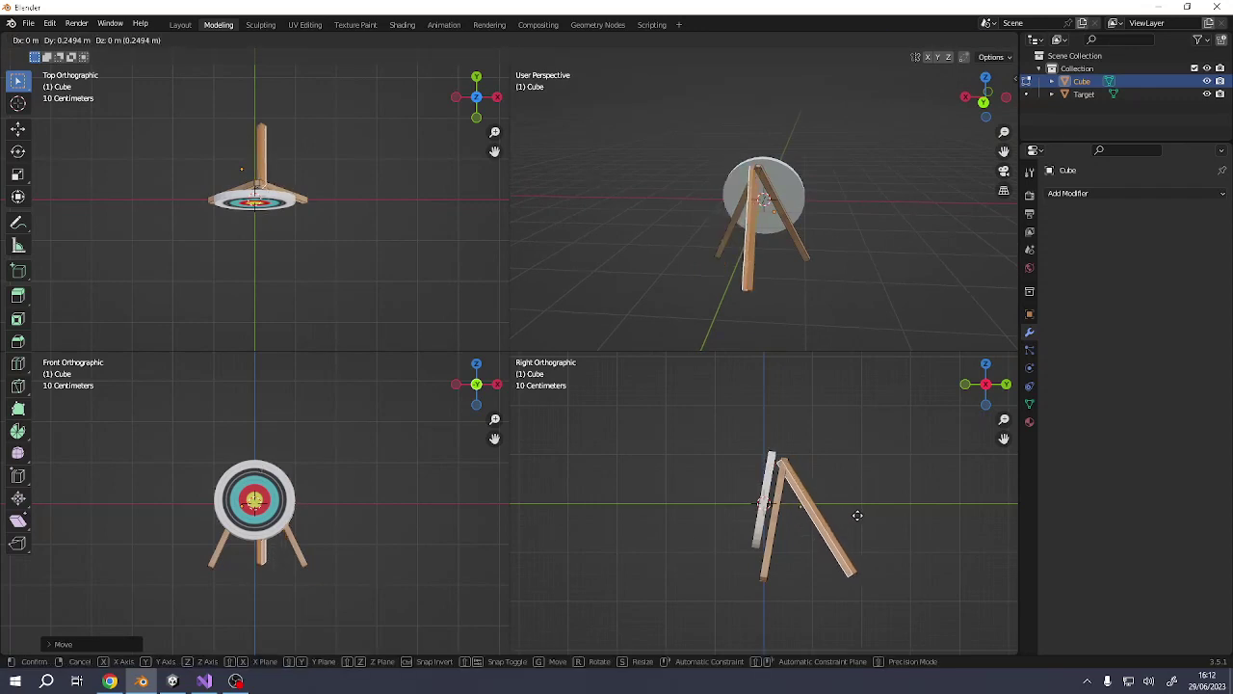
{"action": "left_click", "coordinate": [862, 514]}
{"action": "middle_click_drag", "start_coordinate": [887, 251], "coordinate": [595, 228]}
Return to Object Mode and maximise the perspective view on the finished stand
{"action": "key", "text": "Tab"}
{"action": "key", "text": "ctrl+space"}
{"action": "middle_click_drag", "start_coordinate": [782, 205], "coordinate": [520, 320]}
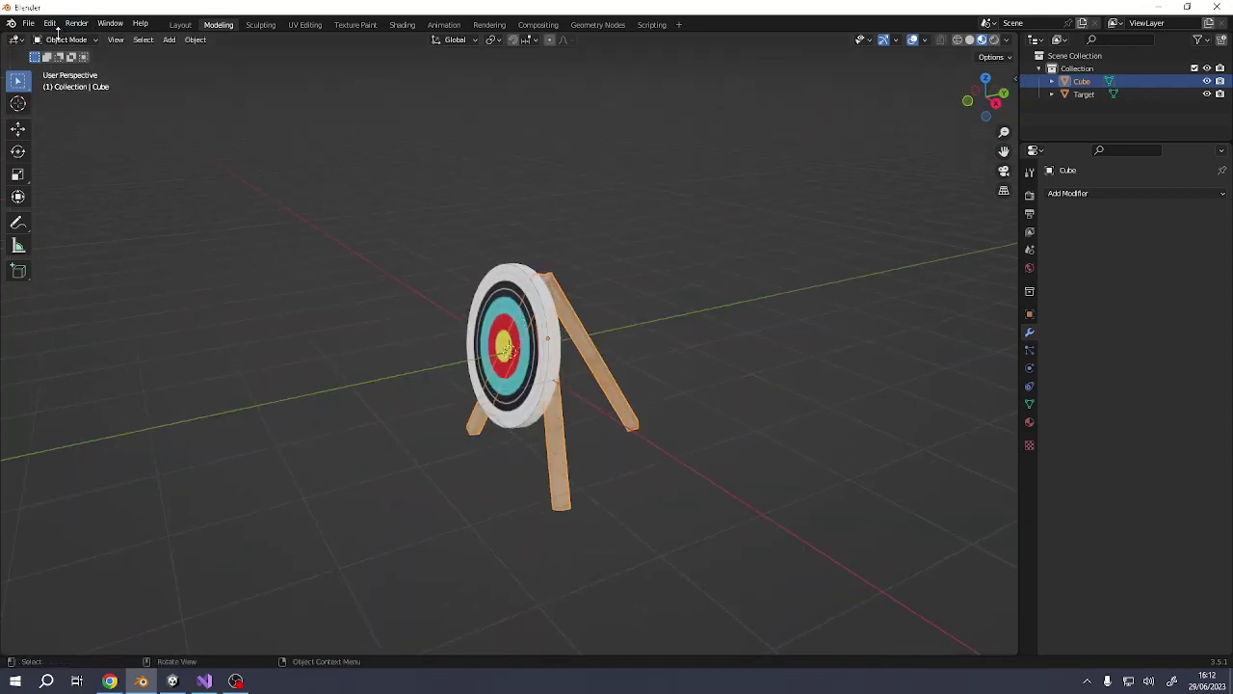
Use File > Save As to store the model as a .blend file in Unity's Assets folder
{"action": "left_click", "coordinate": [28, 23]}
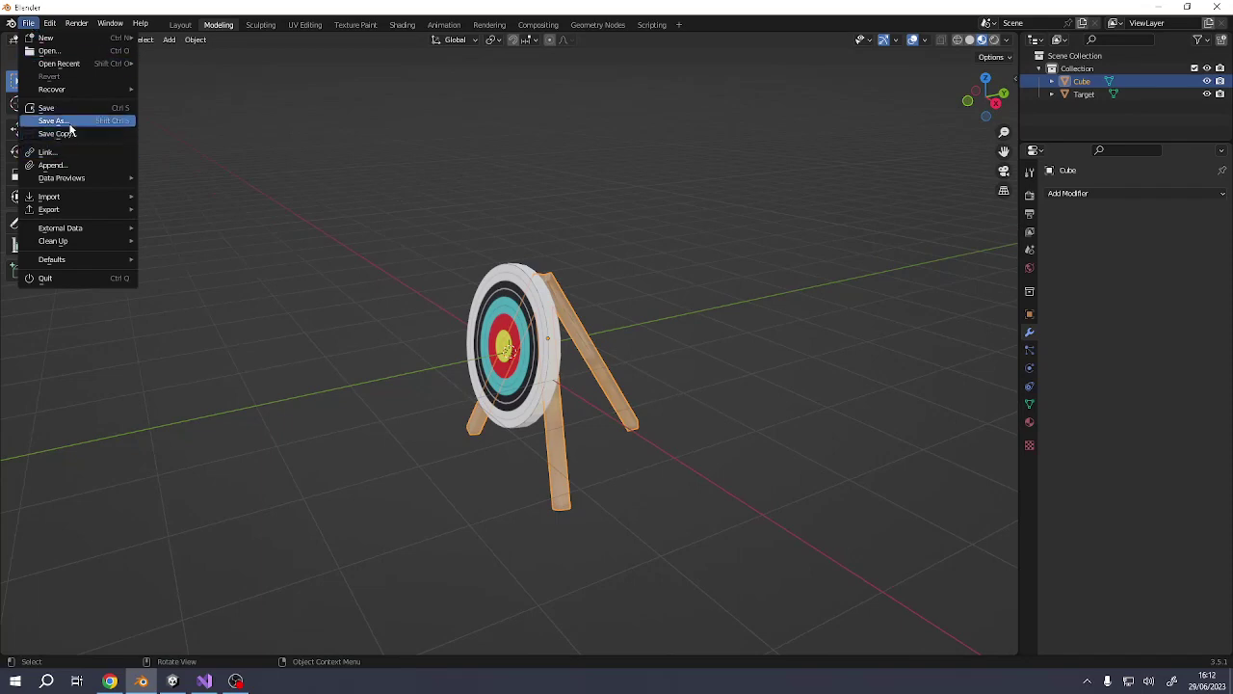
{"action": "left_click", "coordinate": [71, 123]}
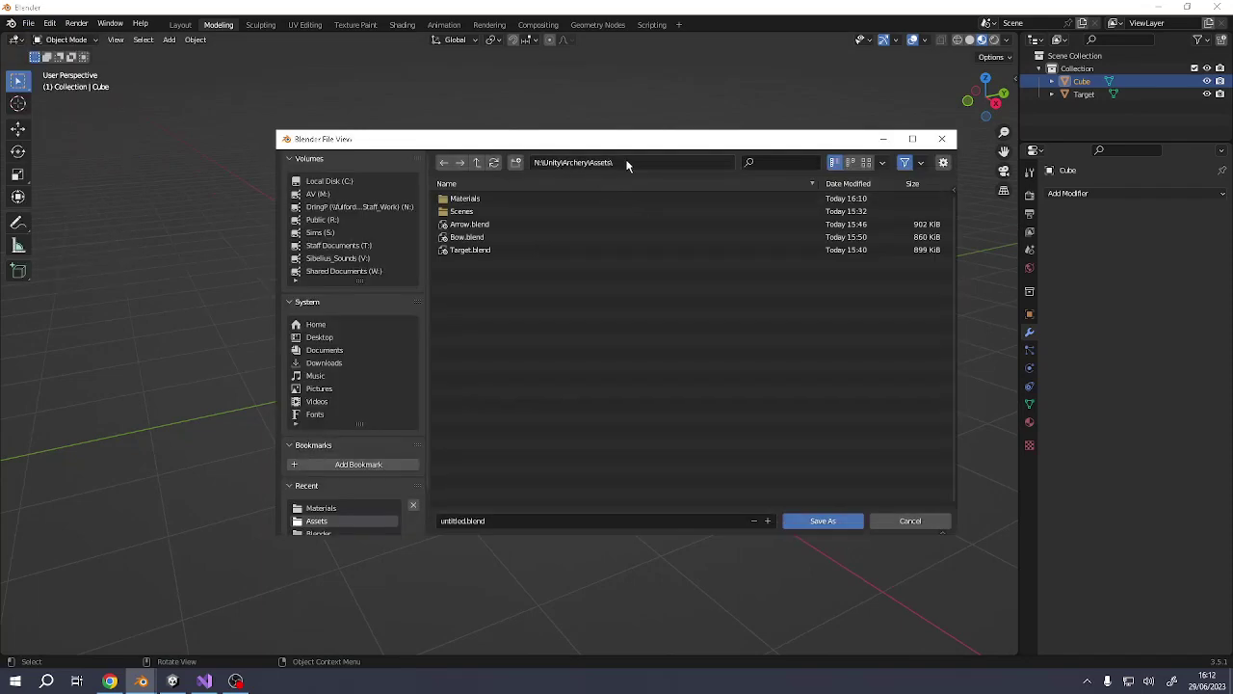
{"action": "key", "text": "Escape"}
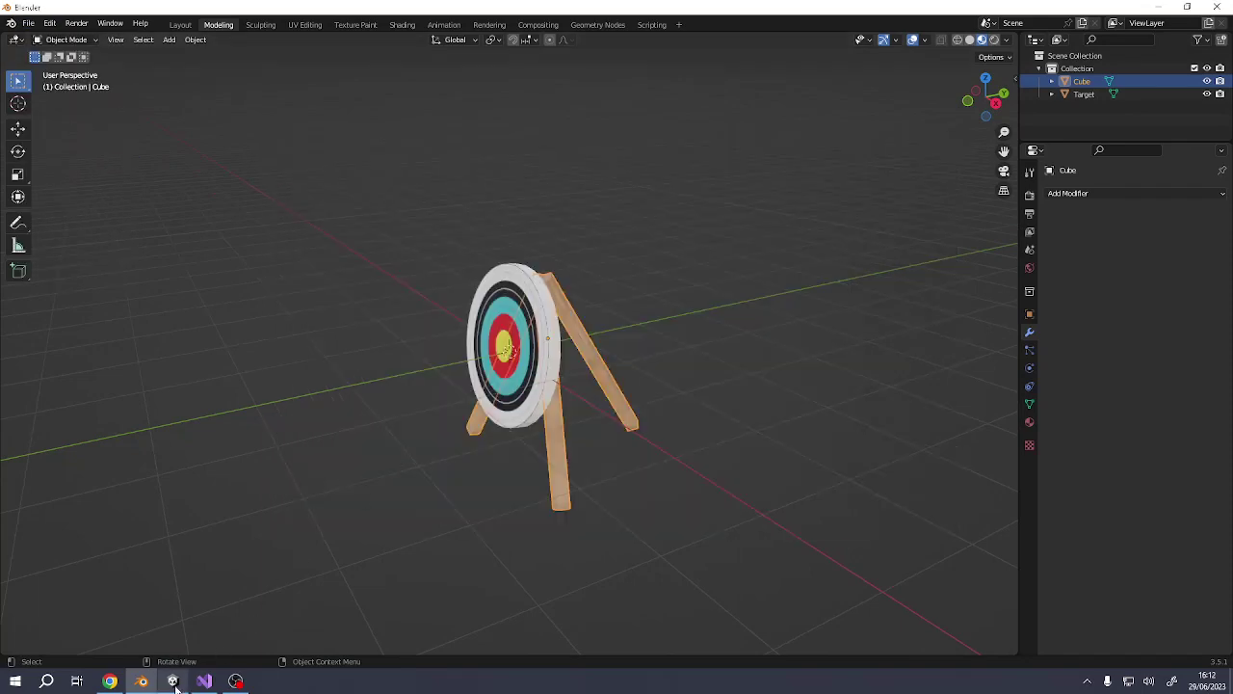
Switch to Unity and zoom out the Scene view onto the target and stand
{"action": "left_click", "coordinate": [172, 681]}
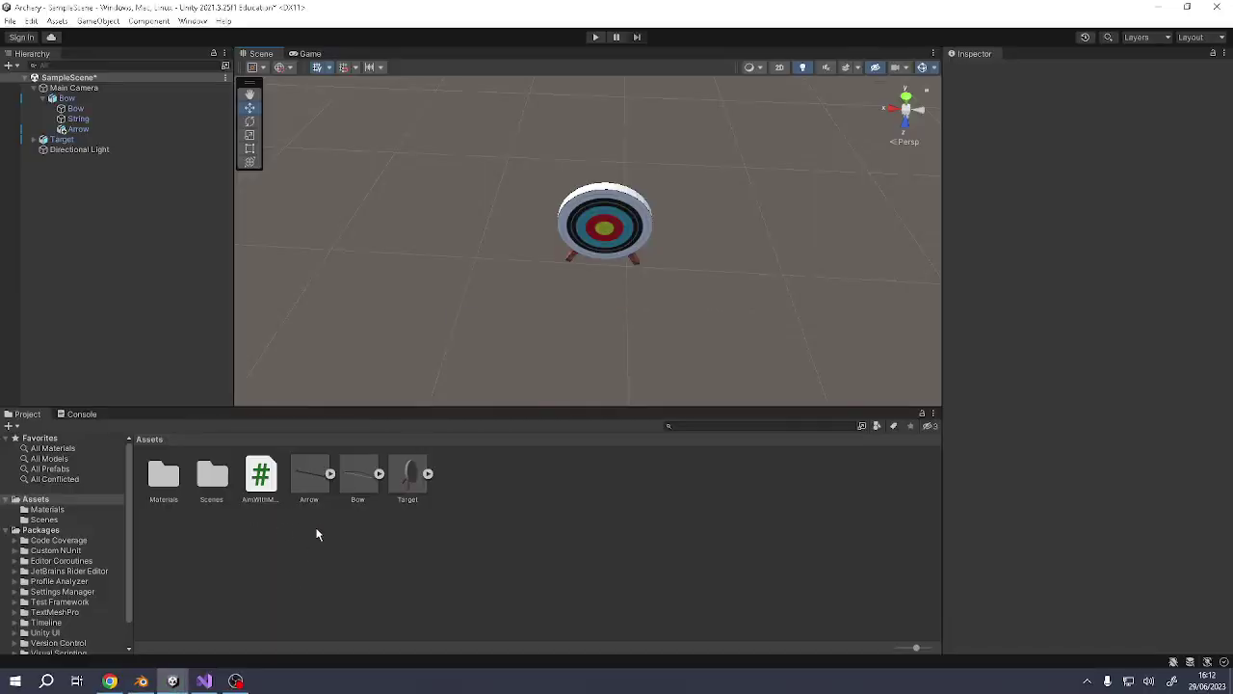
{"action": "scroll", "coordinate": [618, 205], "scroll_direction": "down", "scroll_amount": 5}
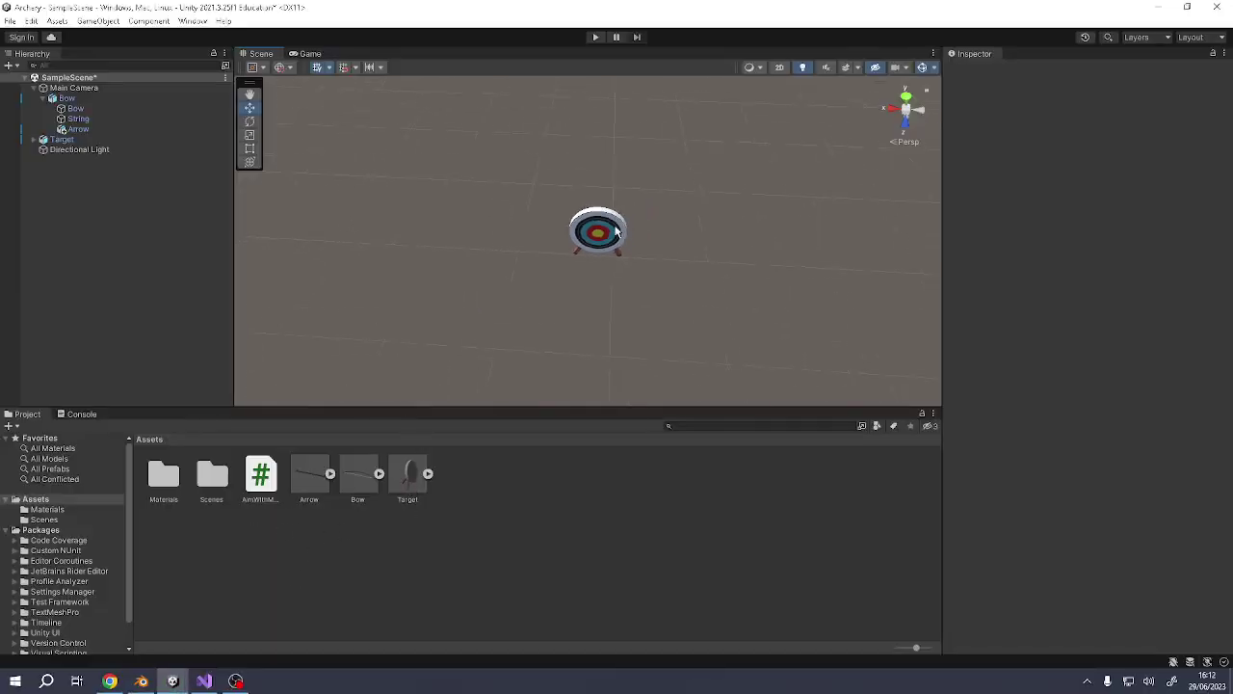